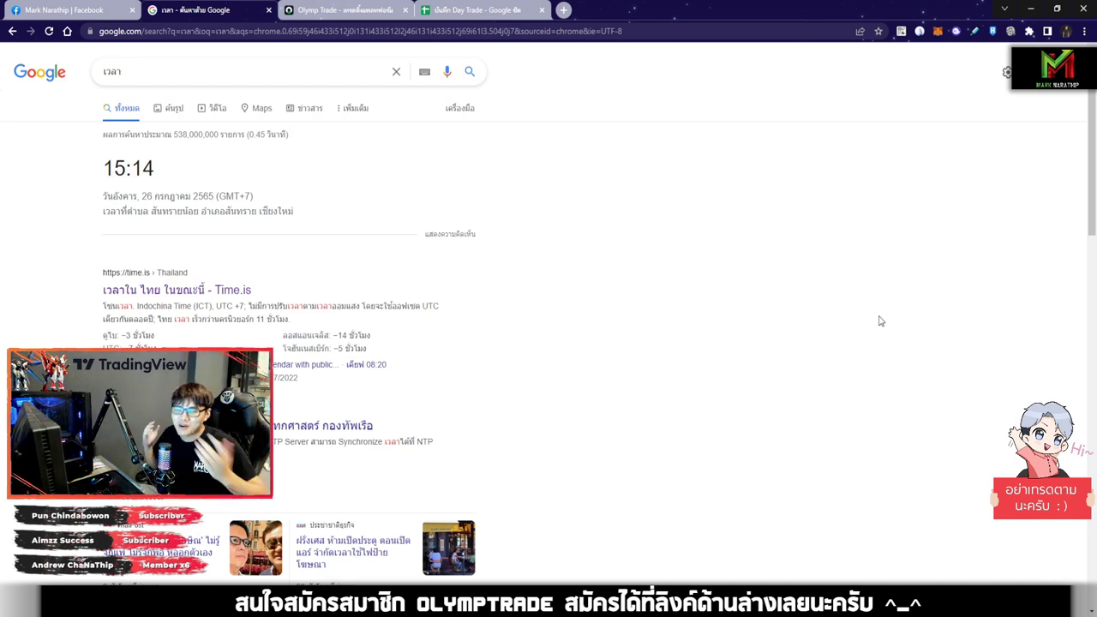
Step: Refresh the Google search results for เวลา and check the current time
{"action": "key", "text": "F5"}
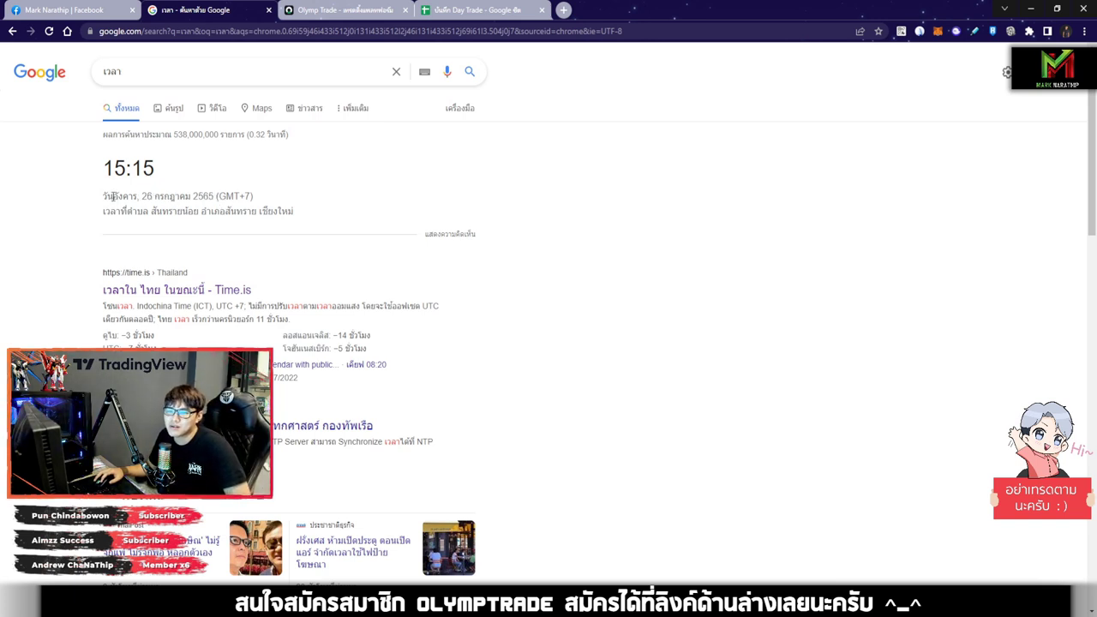
{"action": "double_click", "coordinate": [166, 174]}
{"action": "left_click", "coordinate": [250, 182]}
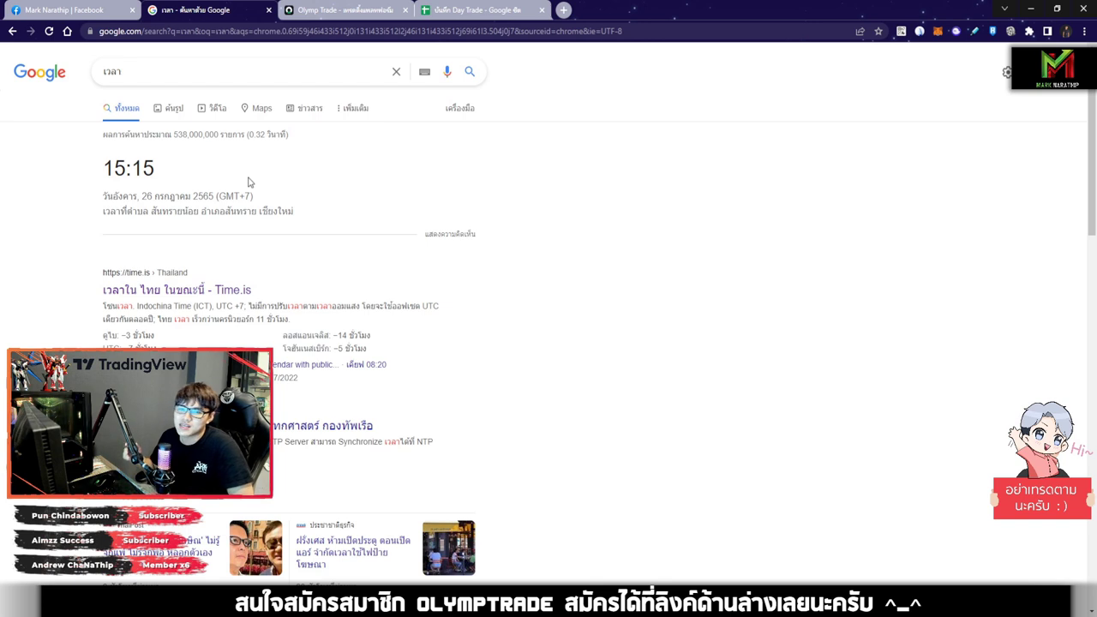
{"action": "double_click", "coordinate": [162, 175]}
{"action": "left_click", "coordinate": [212, 176]}
{"action": "key", "text": "F5"}
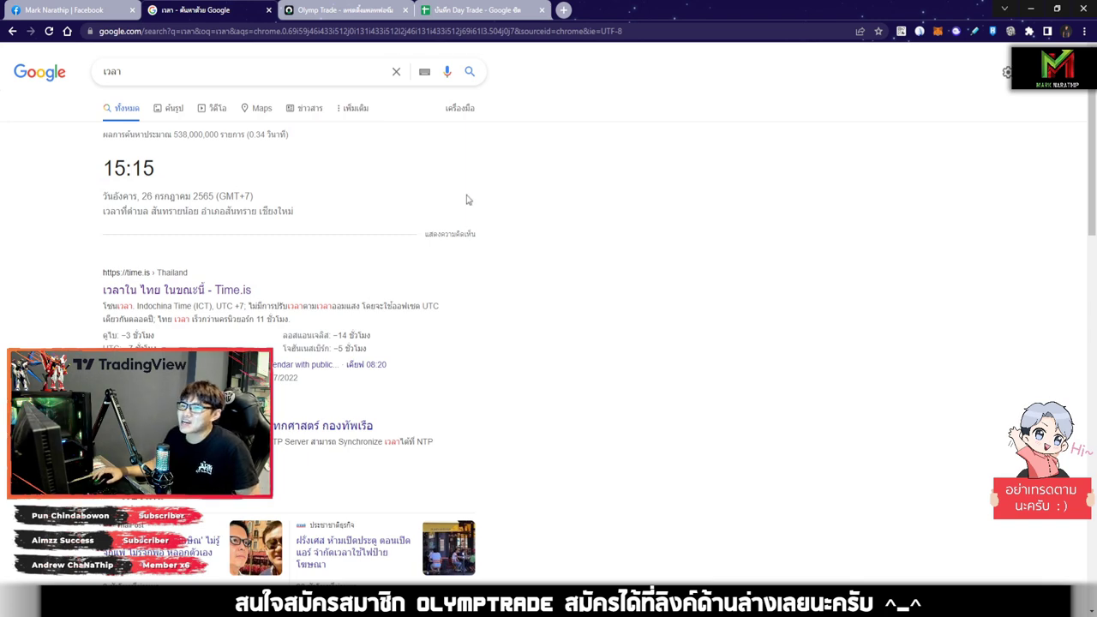
Step: Switch to the บันทึก Day Trade spreadsheet, glance at the Facebook page, and return to the spreadsheet
{"action": "left_click", "coordinate": [485, 11]}
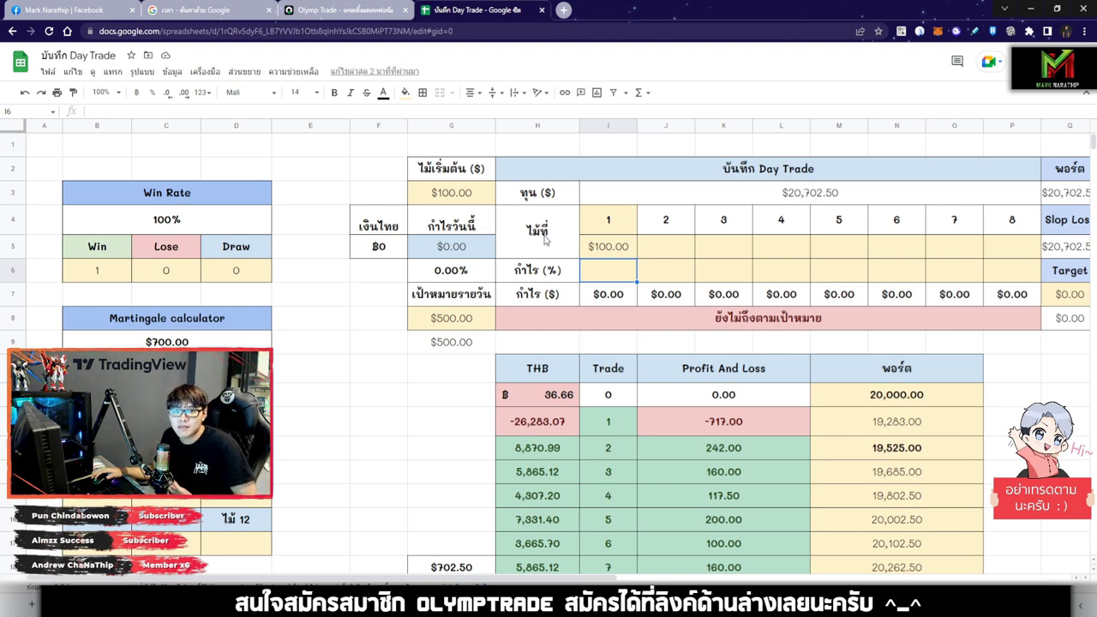
{"action": "left_click", "coordinate": [52, 9]}
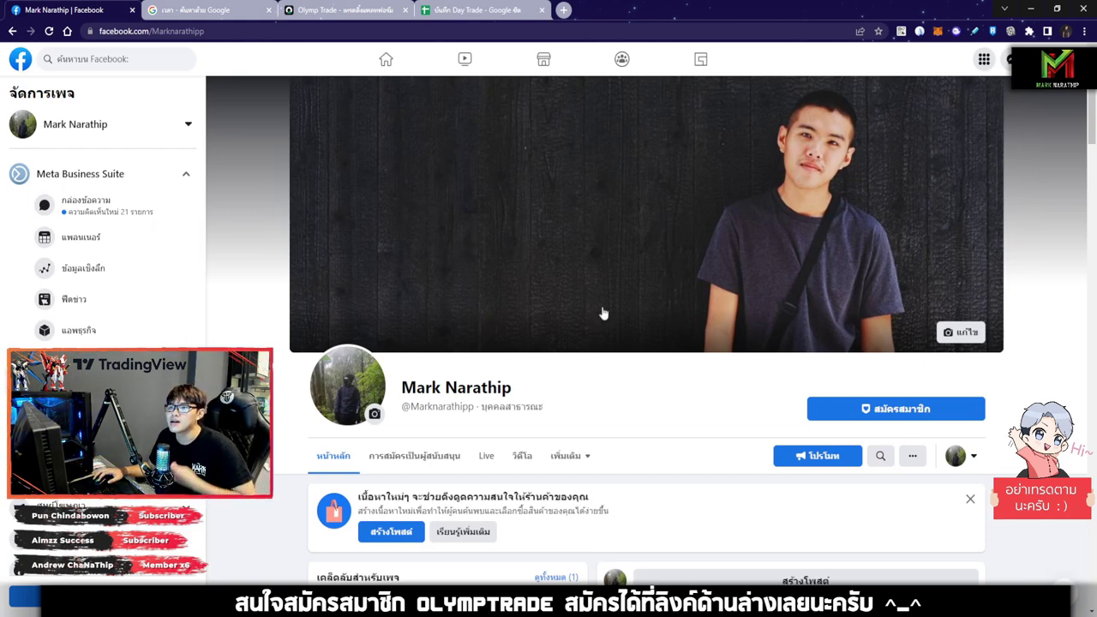
{"action": "left_click", "coordinate": [477, 11]}
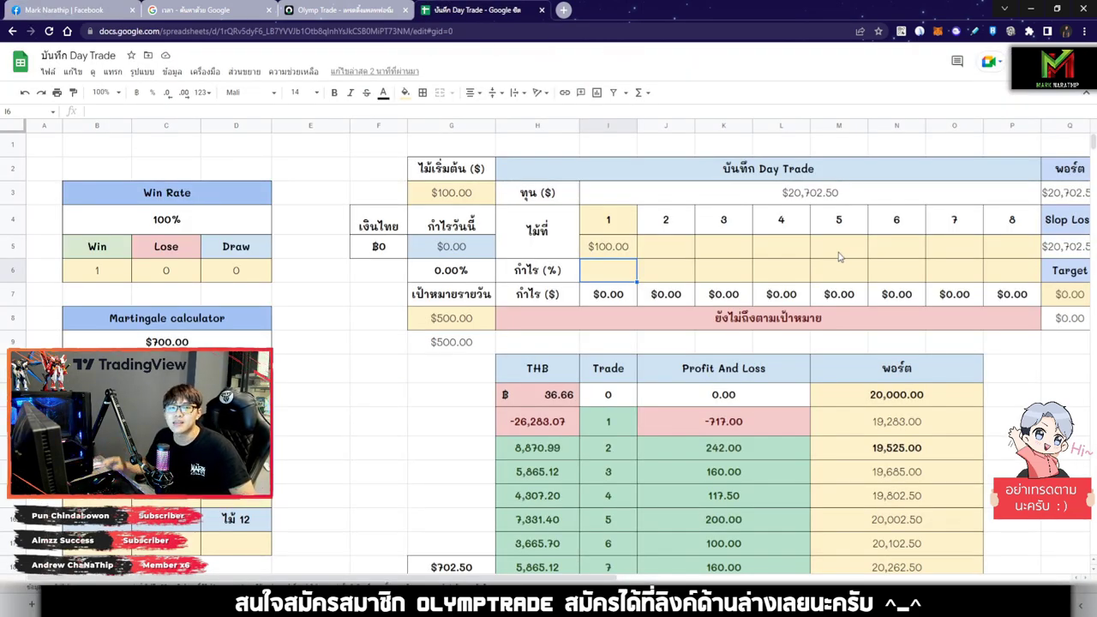
Step: Review the THB, Profit And Loss and portfolio values of trades 1 and 2 in the trade log
{"action": "scroll", "coordinate": [900, 233], "scroll_direction": "down", "scroll_amount": 3}
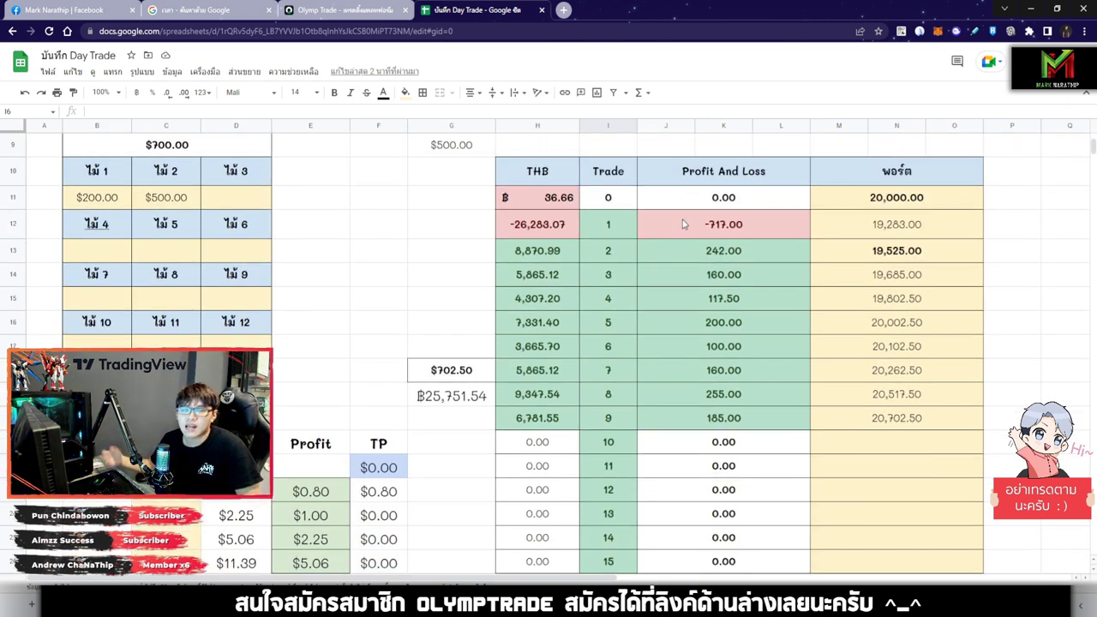
{"action": "left_click_drag", "start_coordinate": [524, 254], "coordinate": [762, 257]}
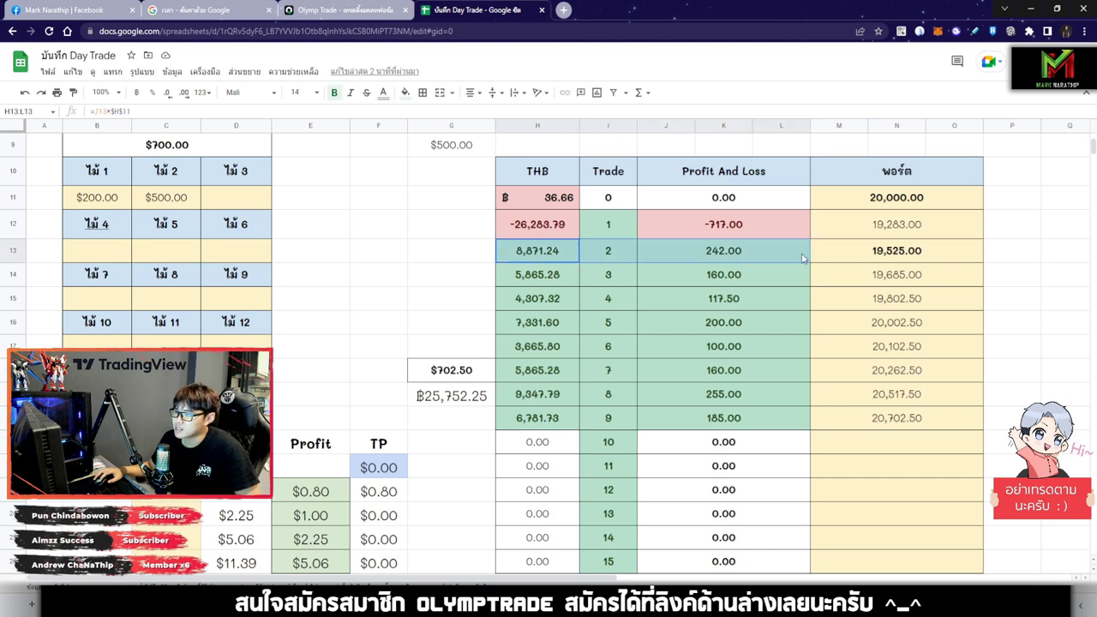
{"action": "scroll", "coordinate": [666, 252], "scroll_direction": "down", "scroll_amount": 1}
{"action": "left_click_drag", "start_coordinate": [538, 171], "coordinate": [875, 180]}
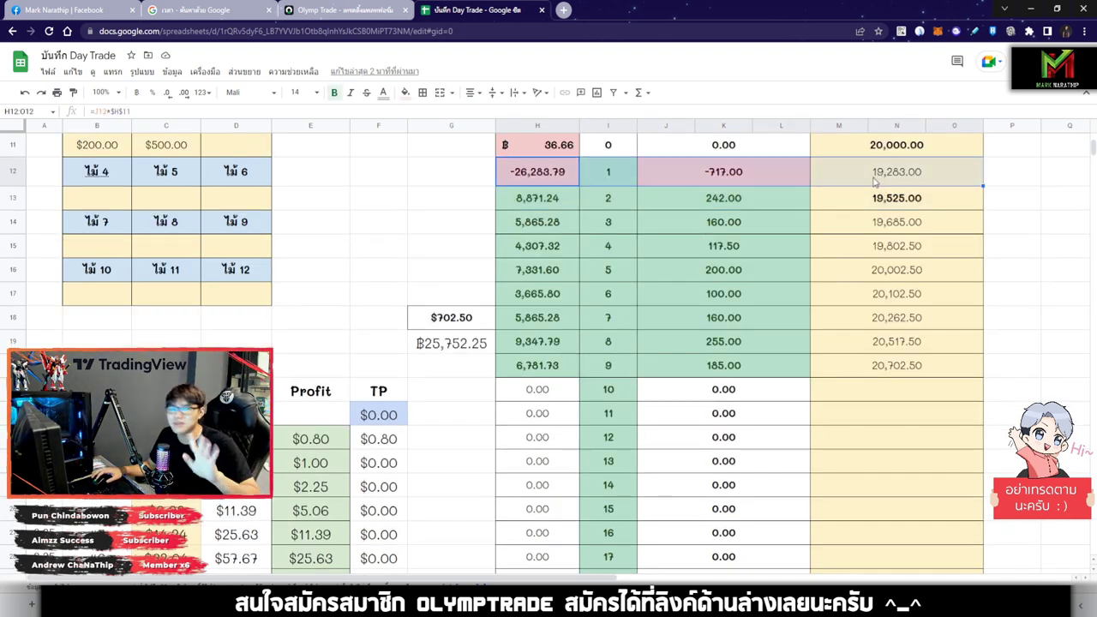
{"action": "left_click", "coordinate": [675, 202]}
{"action": "left_click", "coordinate": [578, 203]}
{"action": "left_click_drag", "start_coordinate": [578, 203], "coordinate": [897, 202]}
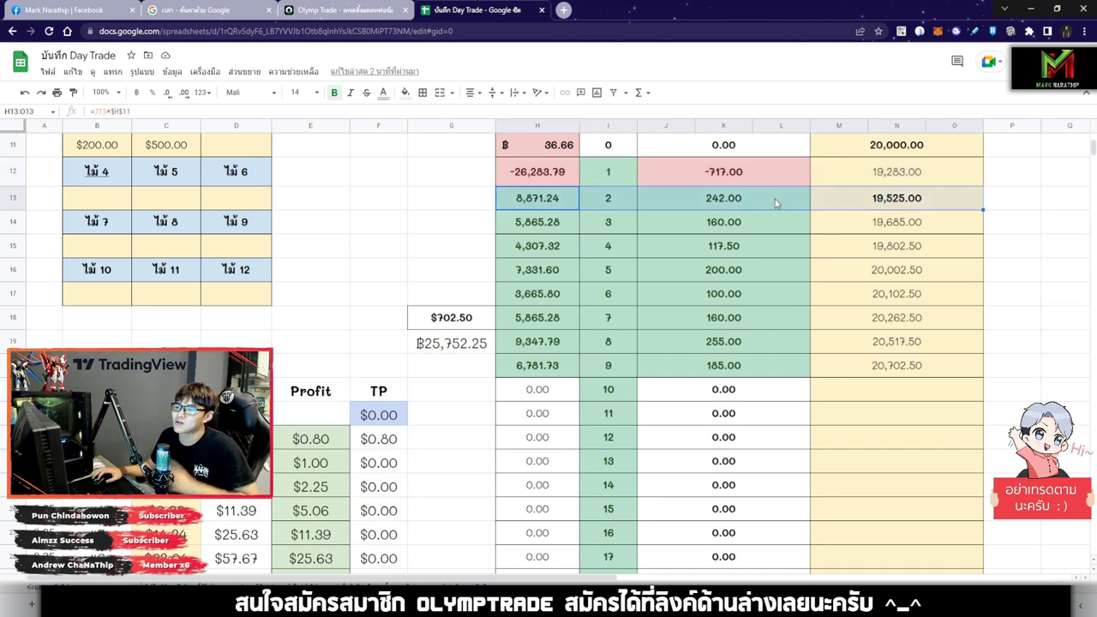
Step: Compare the Profit And Loss values of trades 2 to 9 with that of trade 1
{"action": "left_click", "coordinate": [712, 205]}
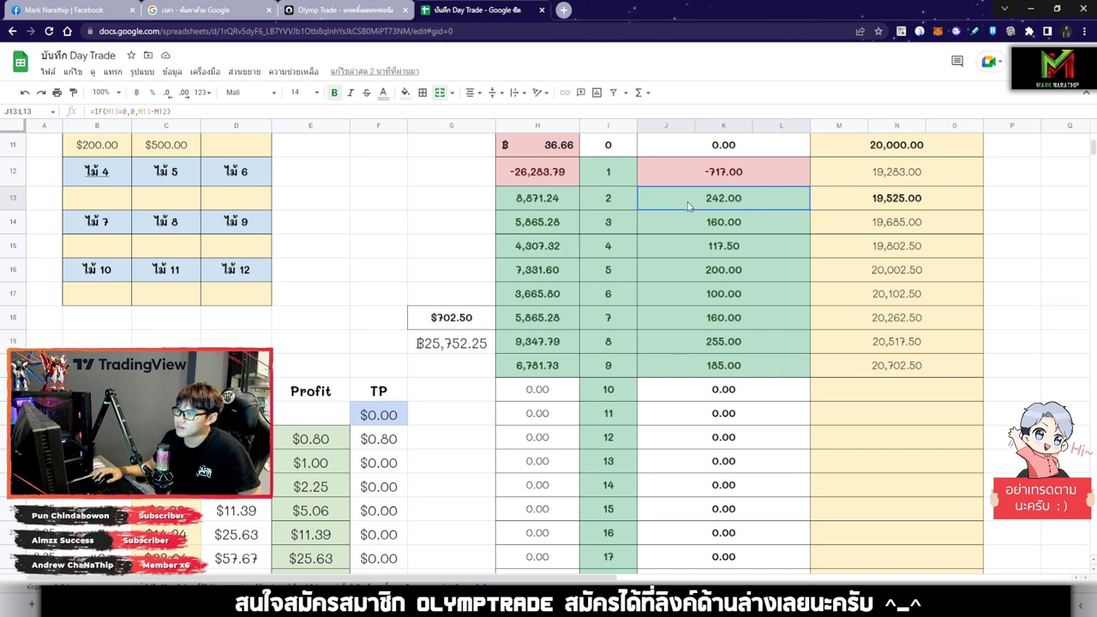
{"action": "left_click_drag", "start_coordinate": [690, 208], "coordinate": [692, 367]}
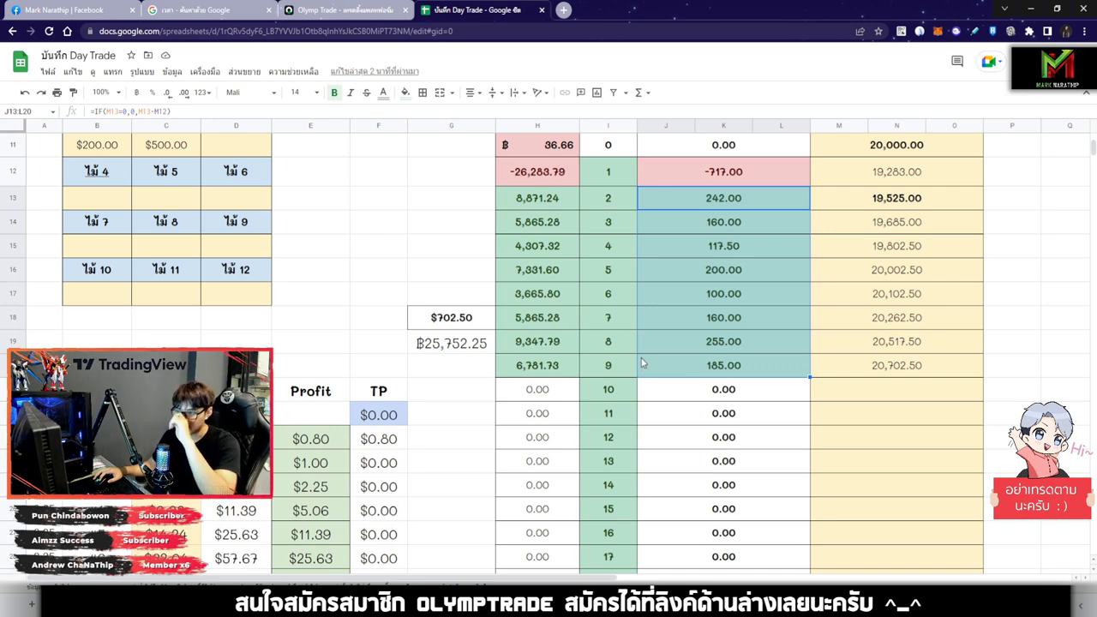
{"action": "left_click", "coordinate": [743, 245]}
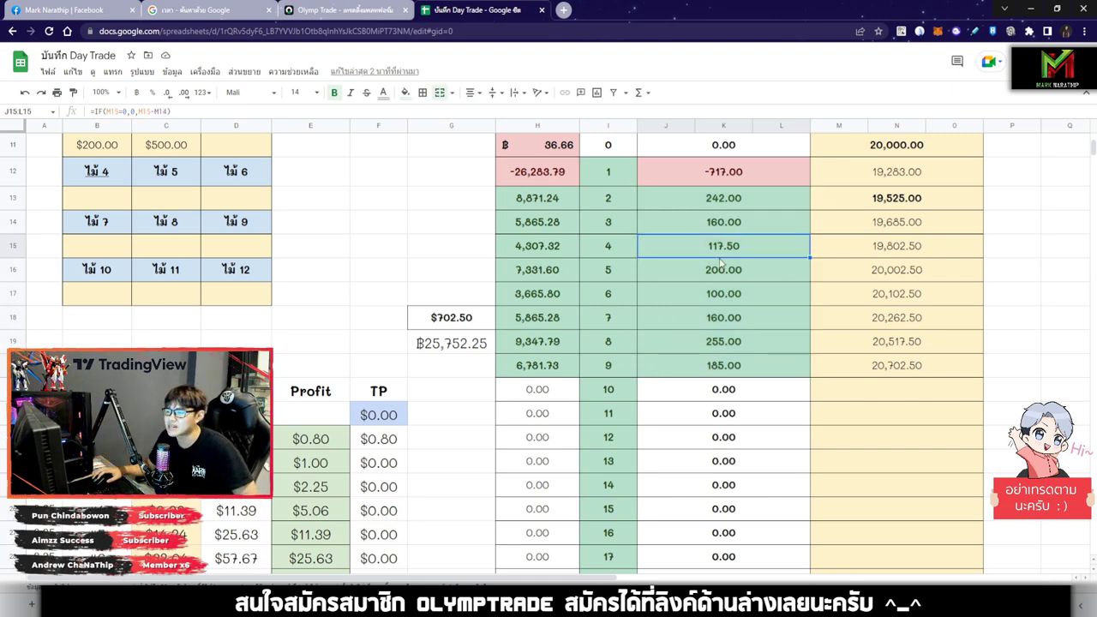
{"action": "left_click", "coordinate": [729, 208]}
{"action": "left_click", "coordinate": [740, 222]}
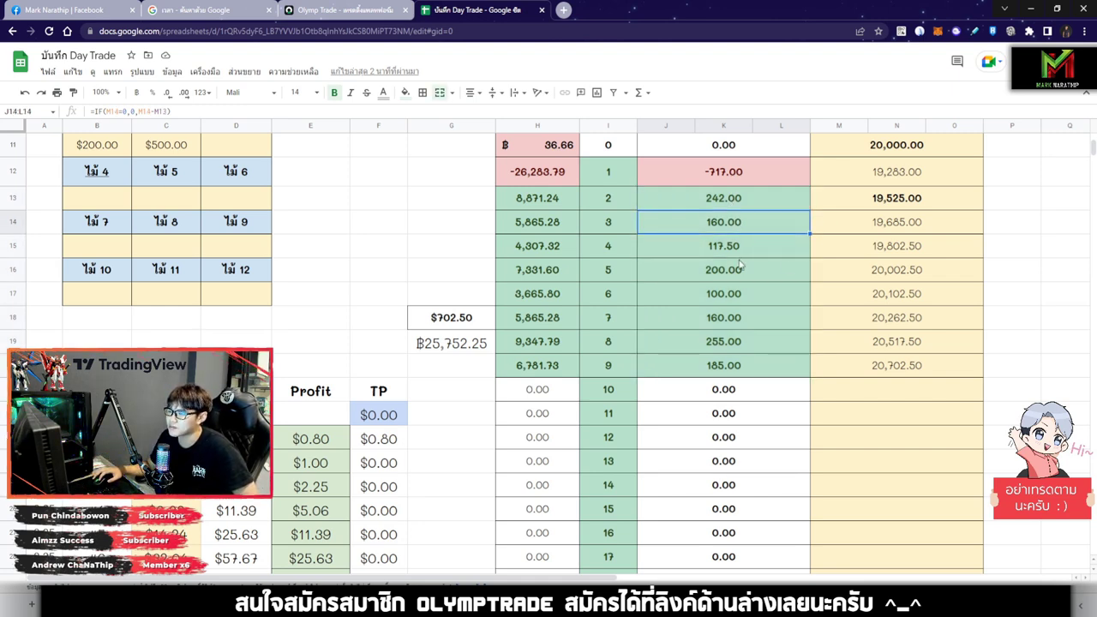
{"action": "left_click_drag", "start_coordinate": [704, 210], "coordinate": [708, 361]}
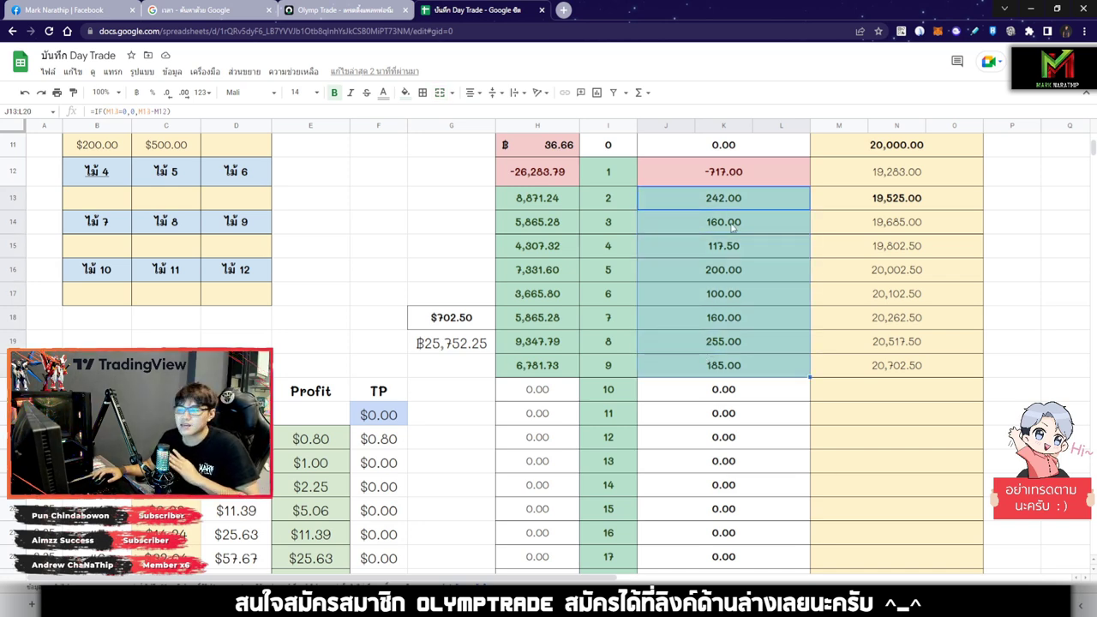
{"action": "left_click", "coordinate": [735, 179]}
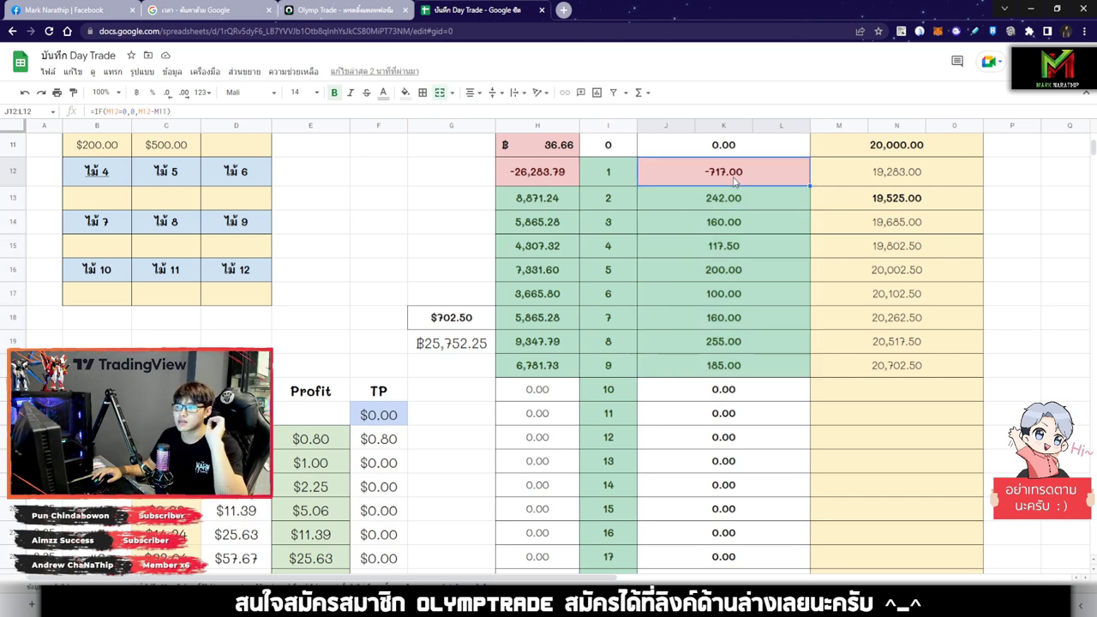
Step: Examine the dollar total in G18 and its baht conversion in G19 alongside the Profit And Loss of trades 8 and 1
{"action": "scroll", "coordinate": [657, 269], "scroll_direction": "down", "scroll_amount": 2}
{"action": "left_click", "coordinate": [452, 267]}
{"action": "scroll", "coordinate": [434, 263], "scroll_direction": "down", "scroll_amount": 2}
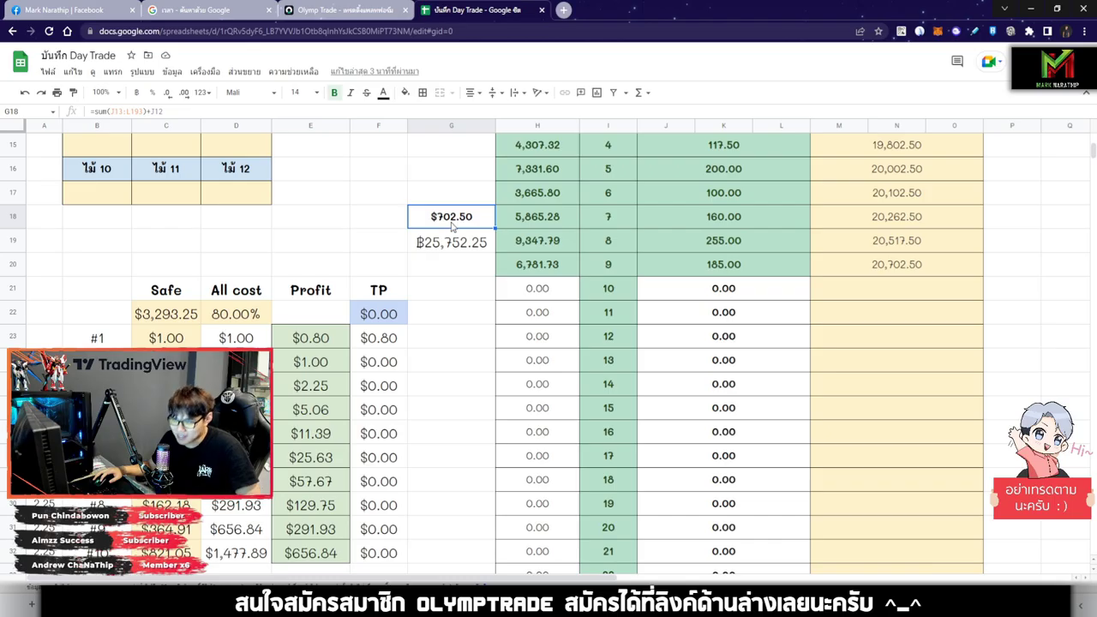
{"action": "left_click", "coordinate": [580, 407]}
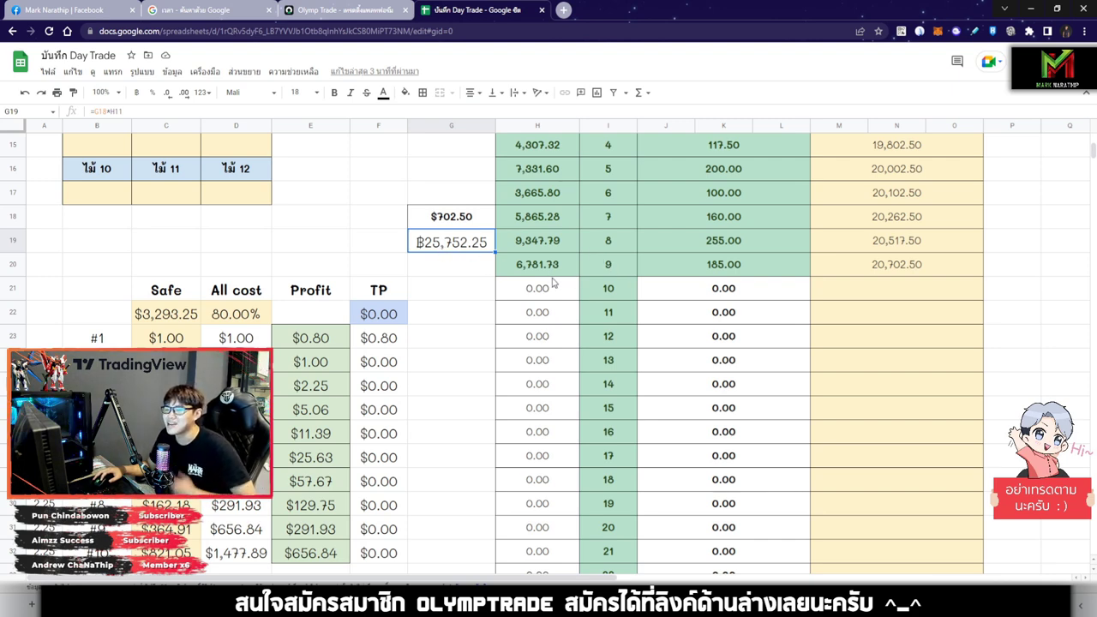
{"action": "scroll", "coordinate": [814, 292], "scroll_direction": "up", "scroll_amount": 2}
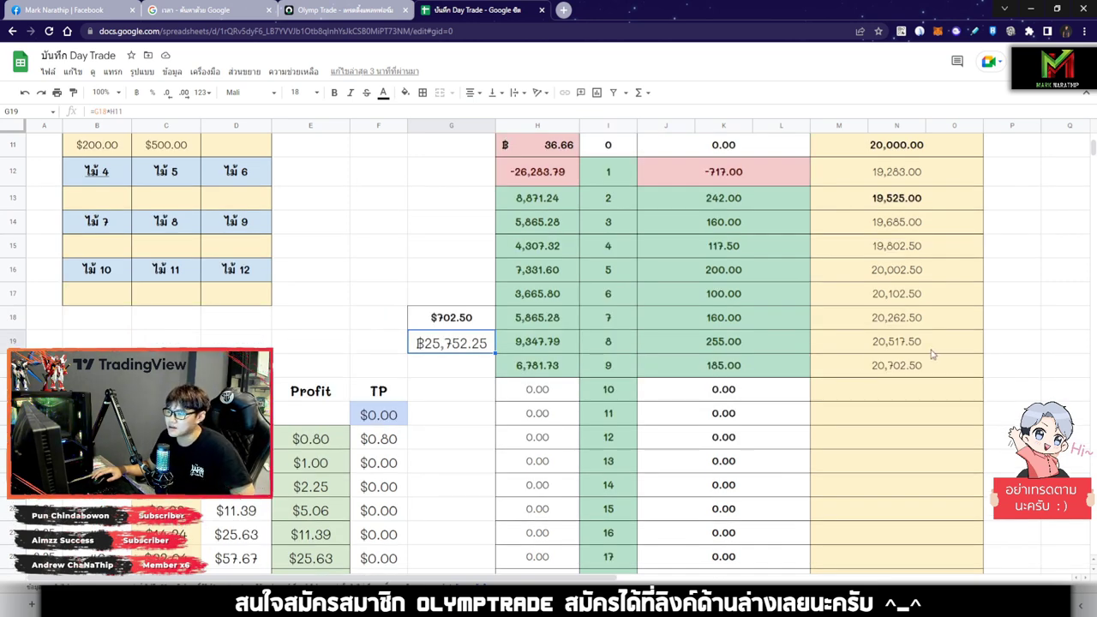
{"action": "left_click", "coordinate": [759, 348]}
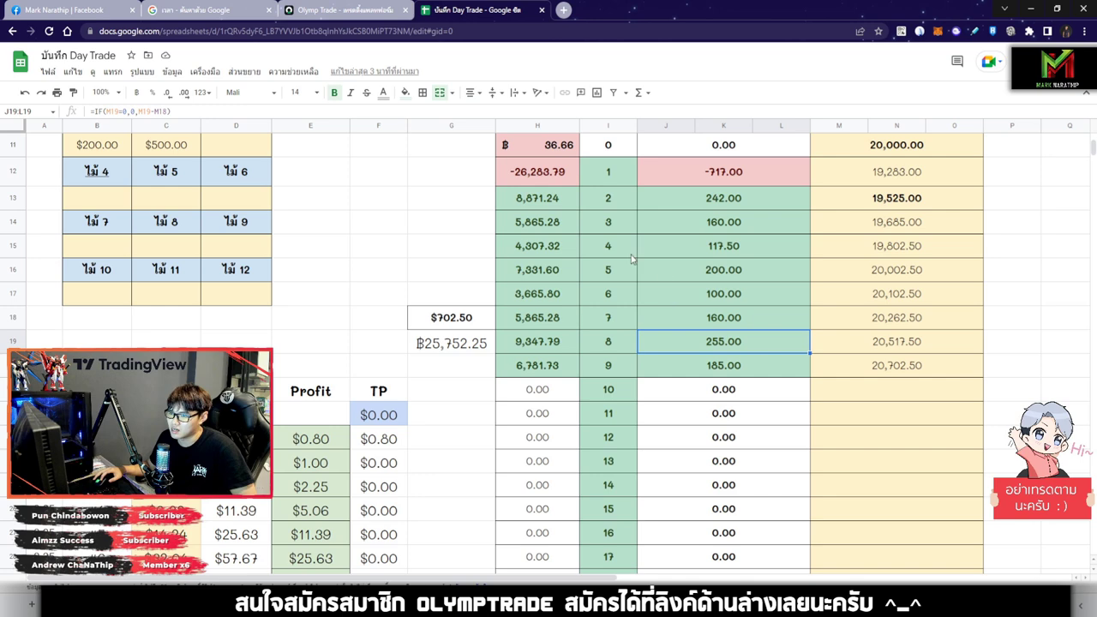
{"action": "left_click", "coordinate": [759, 179]}
{"action": "scroll", "coordinate": [699, 186], "scroll_direction": "up", "scroll_amount": 1}
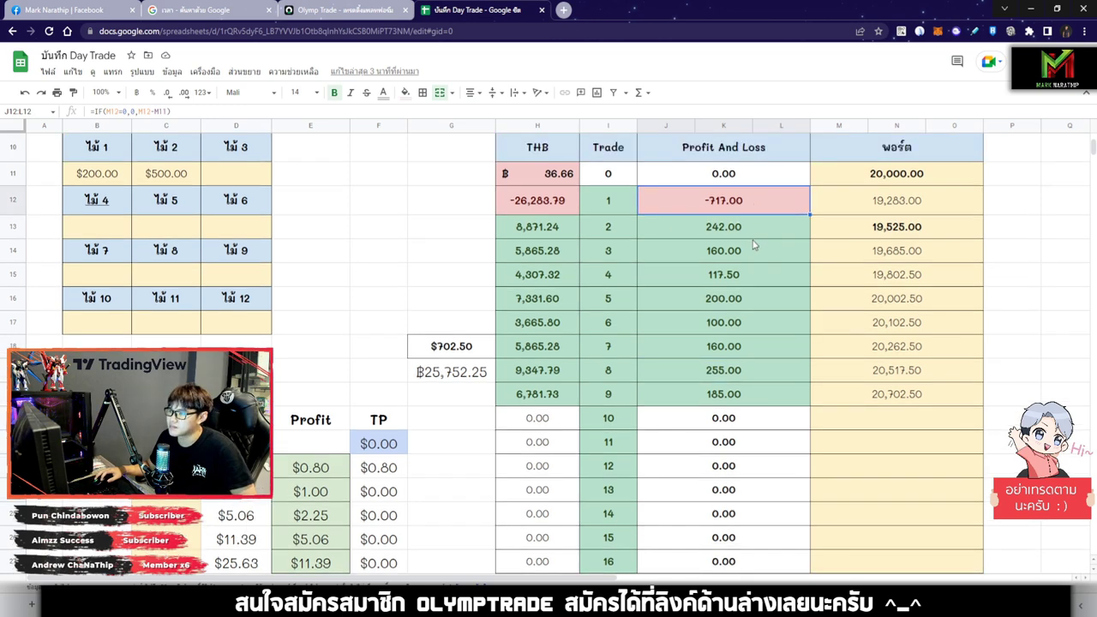
{"action": "left_click", "coordinate": [452, 349]}
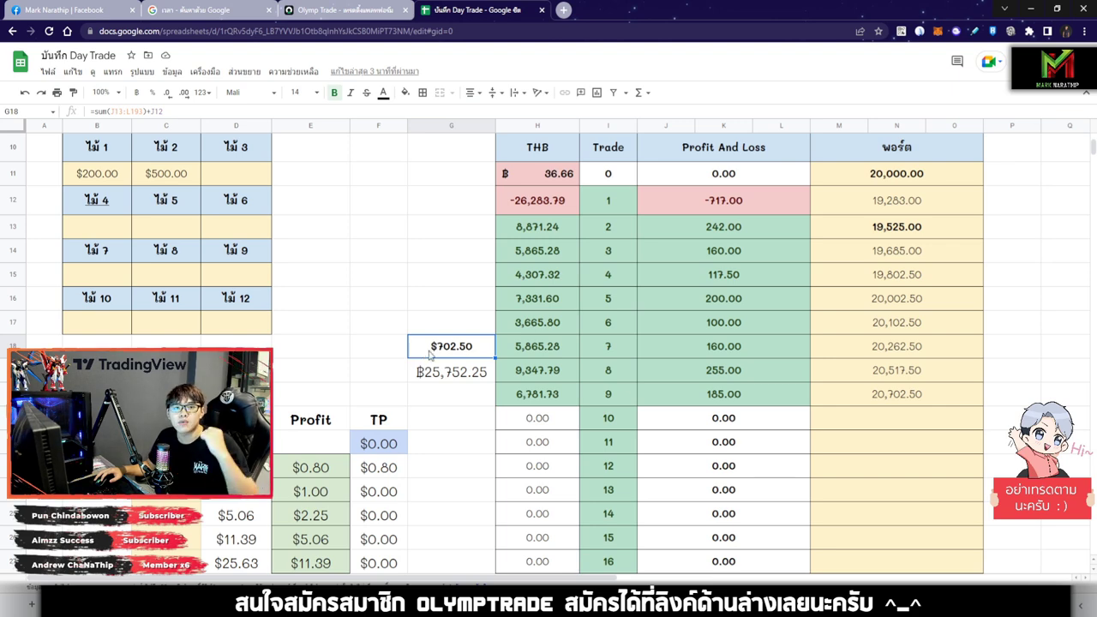
Step: Clear the Profit And Loss cell of trade 1 to check the totals in G18 and G19 without it, and undo the deletion
{"action": "left_click", "coordinate": [760, 211]}
{"action": "key", "text": "Delete"}
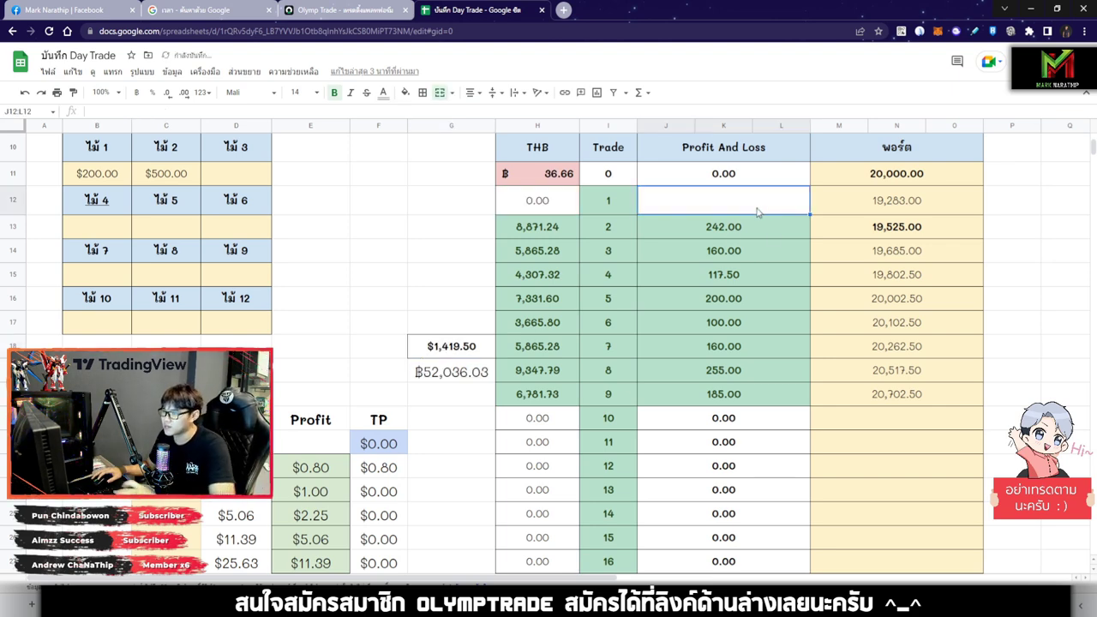
{"action": "left_click", "coordinate": [478, 343]}
{"action": "scroll", "coordinate": [478, 307], "scroll_direction": "down", "scroll_amount": 1}
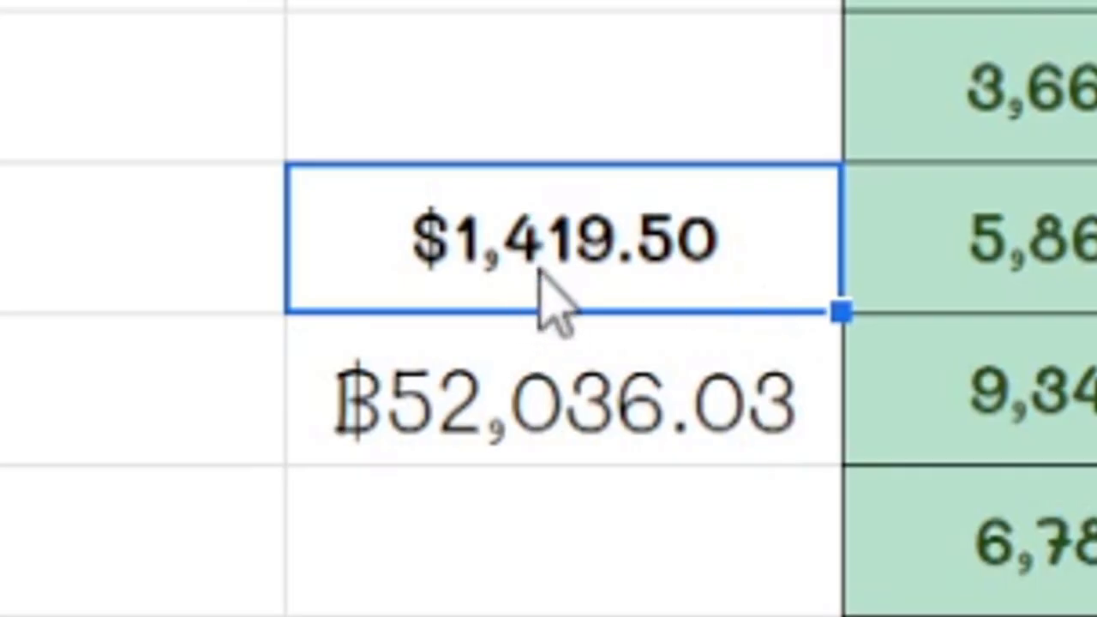
{"action": "left_click", "coordinate": [532, 441]}
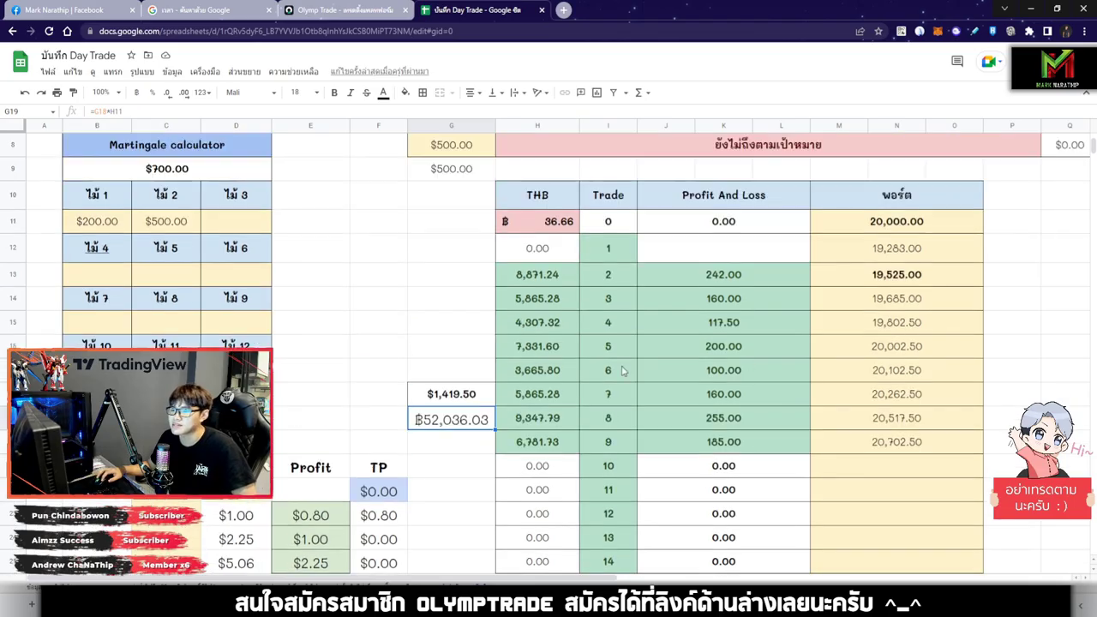
{"action": "key", "text": "ctrl+z"}
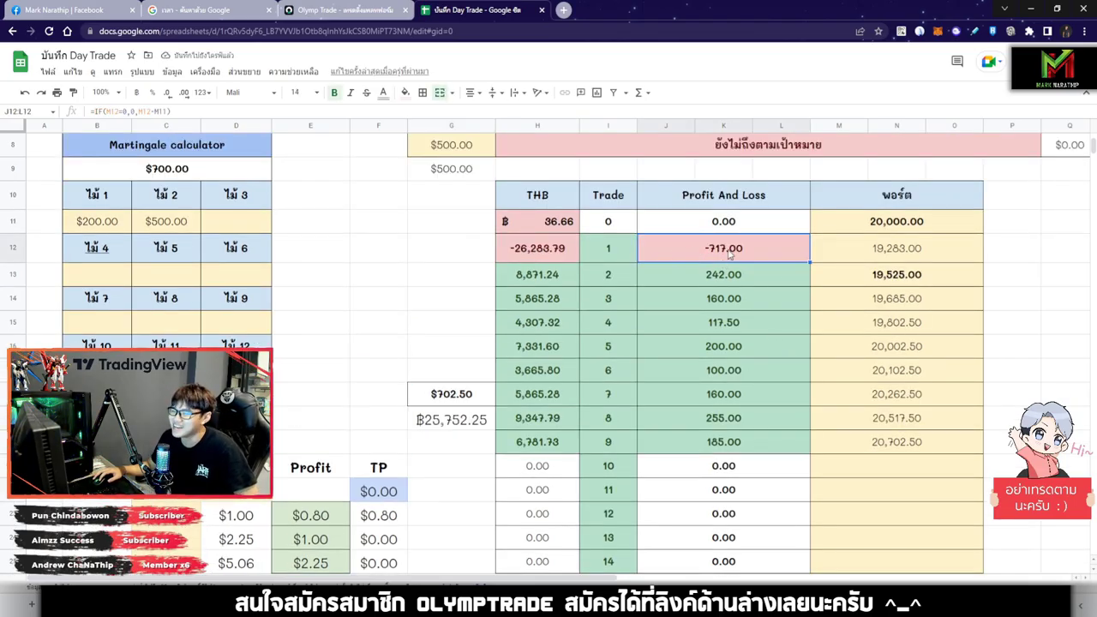
Step: Recheck the total in G18 and the Profit And Loss of trades 2 to 9, and select I6, the first trade's profit percentage cell
{"action": "scroll", "coordinate": [748, 256], "scroll_direction": "down", "scroll_amount": 1}
{"action": "left_click", "coordinate": [447, 351]}
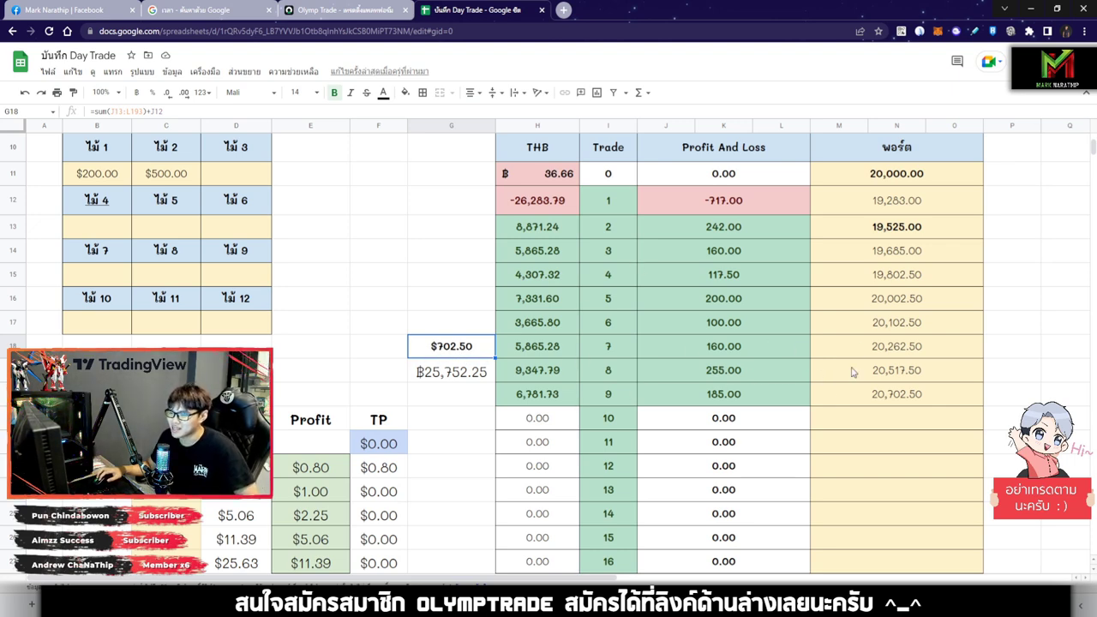
{"action": "scroll", "coordinate": [800, 449], "scroll_direction": "up", "scroll_amount": 3}
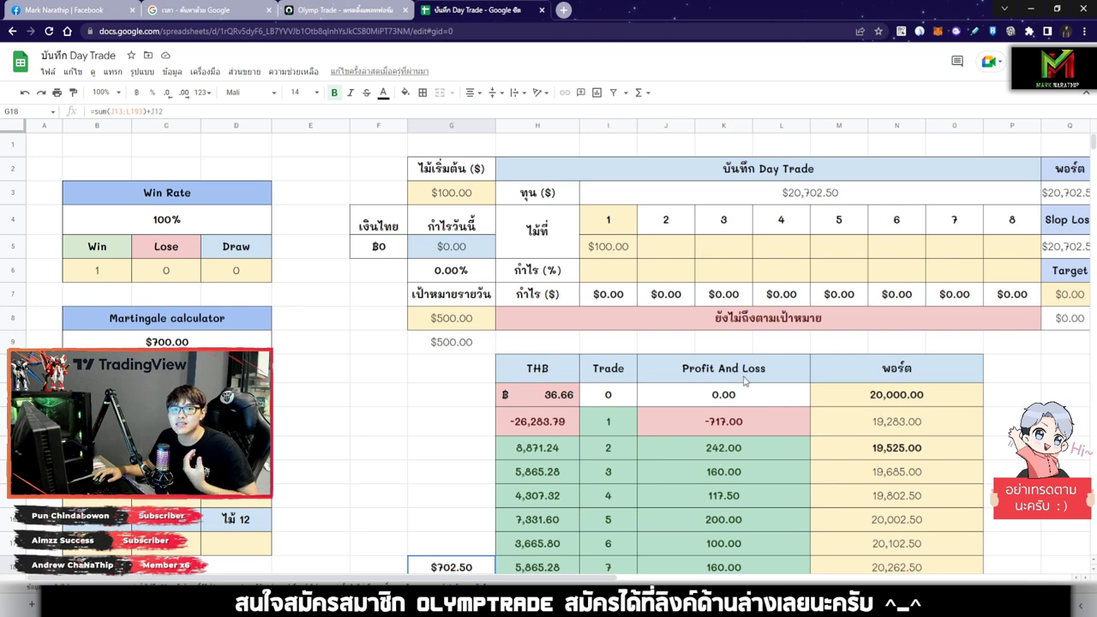
{"action": "scroll", "coordinate": [698, 344], "scroll_direction": "down", "scroll_amount": 5}
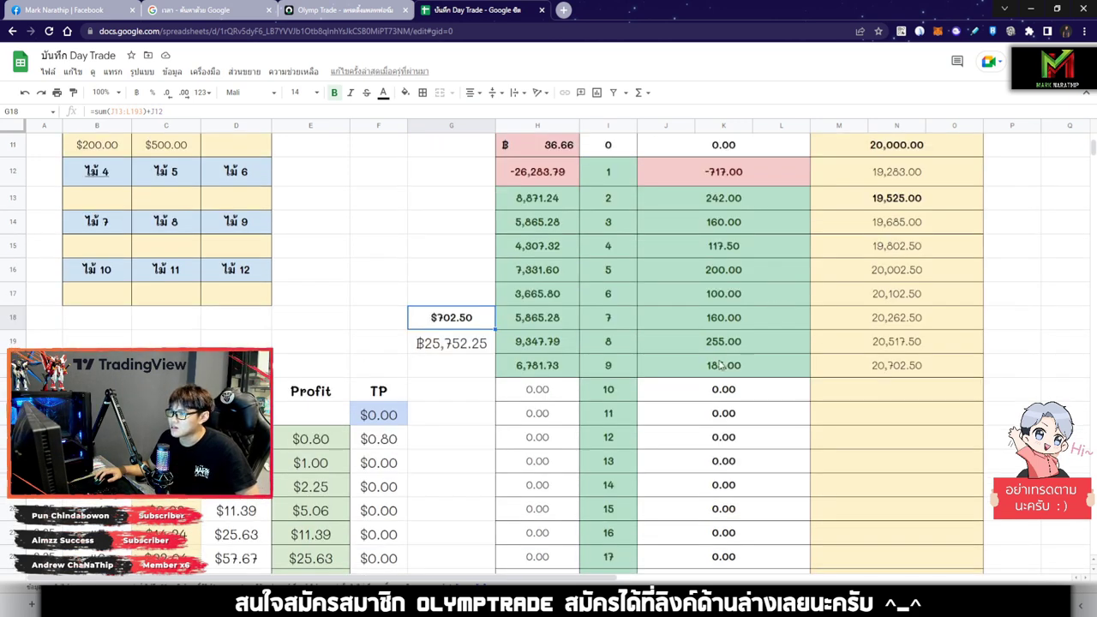
{"action": "left_click_drag", "start_coordinate": [713, 369], "coordinate": [705, 207]}
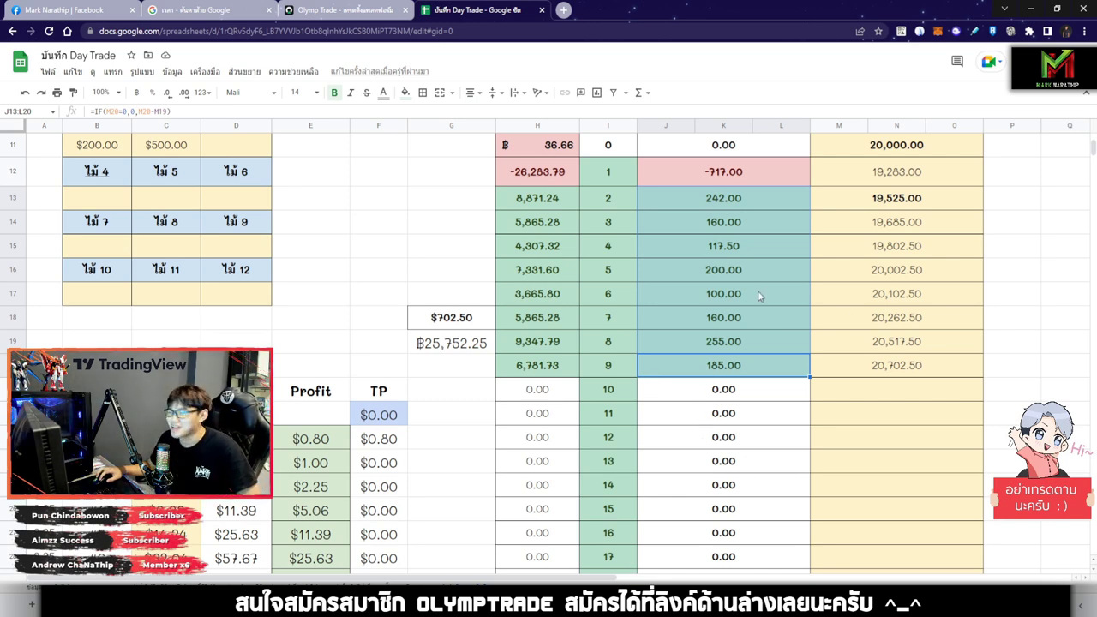
{"action": "scroll", "coordinate": [763, 352], "scroll_direction": "up", "scroll_amount": 3}
{"action": "left_click", "coordinate": [629, 270]}
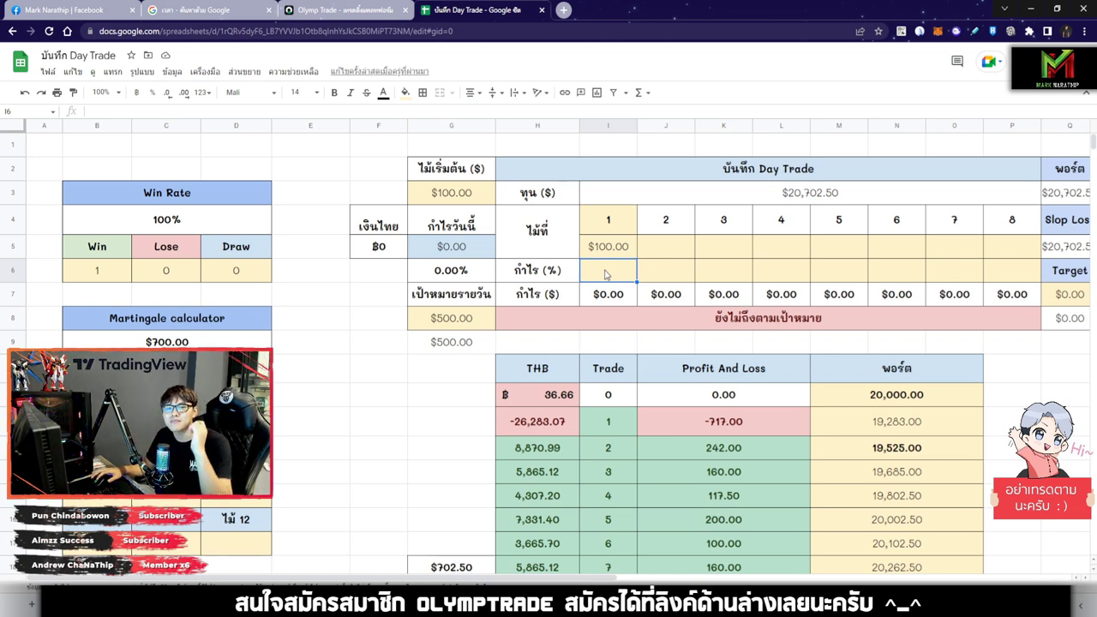
Step: Check the current time in the Google results and switch to the Olymp Trade platform
{"action": "key", "text": "ctrl+shift+Tab"}
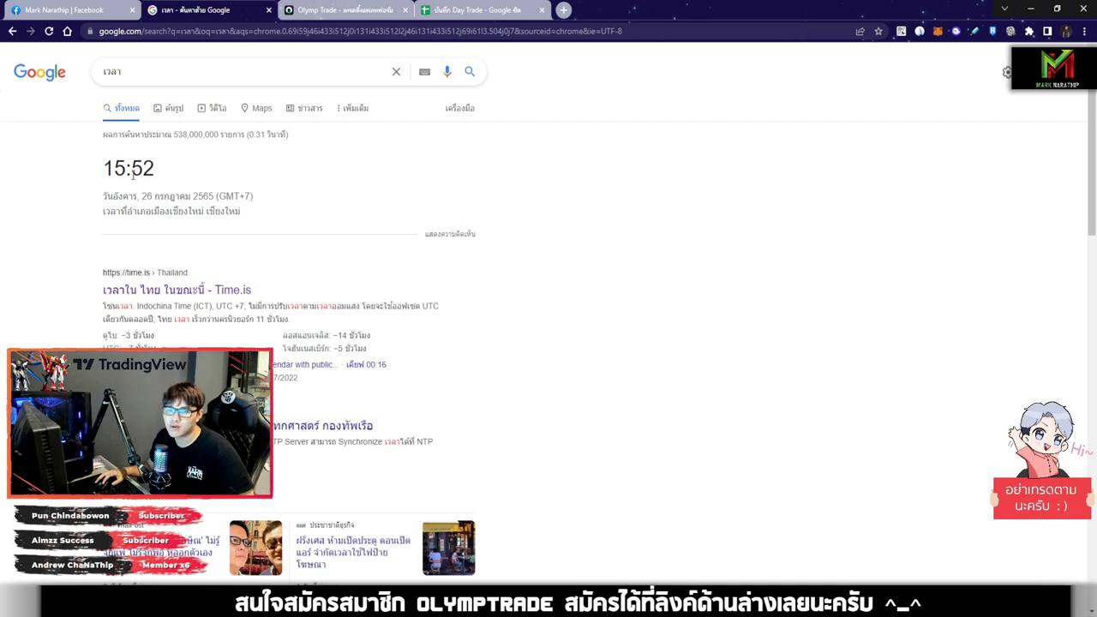
{"action": "left_click_drag", "start_coordinate": [131, 170], "coordinate": [215, 177]}
{"action": "left_click", "coordinate": [151, 173]}
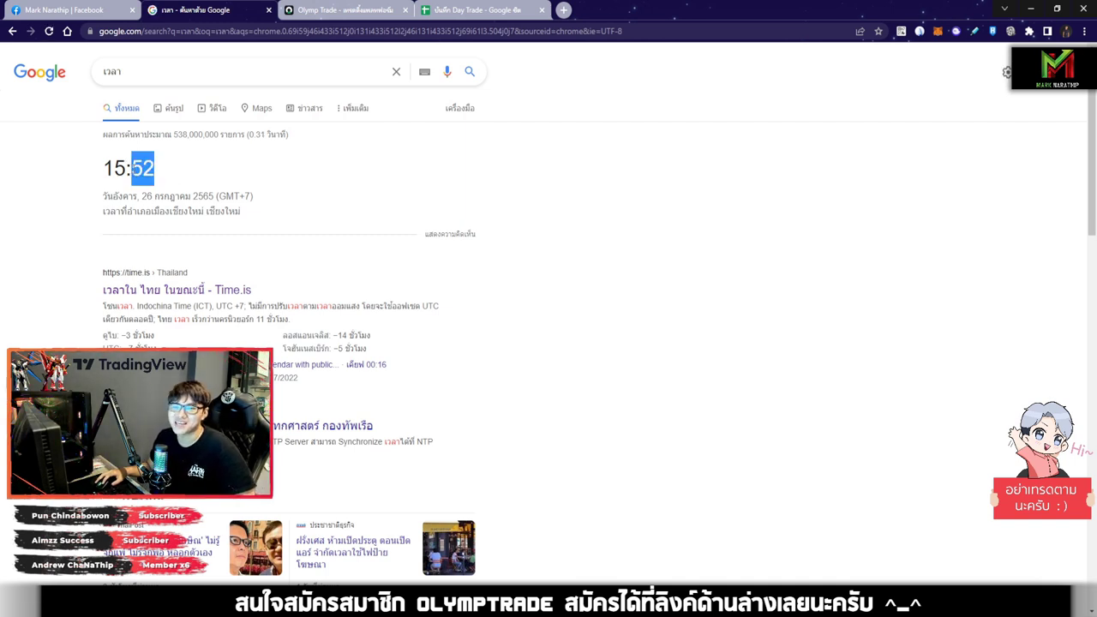
{"action": "left_click", "coordinate": [173, 154]}
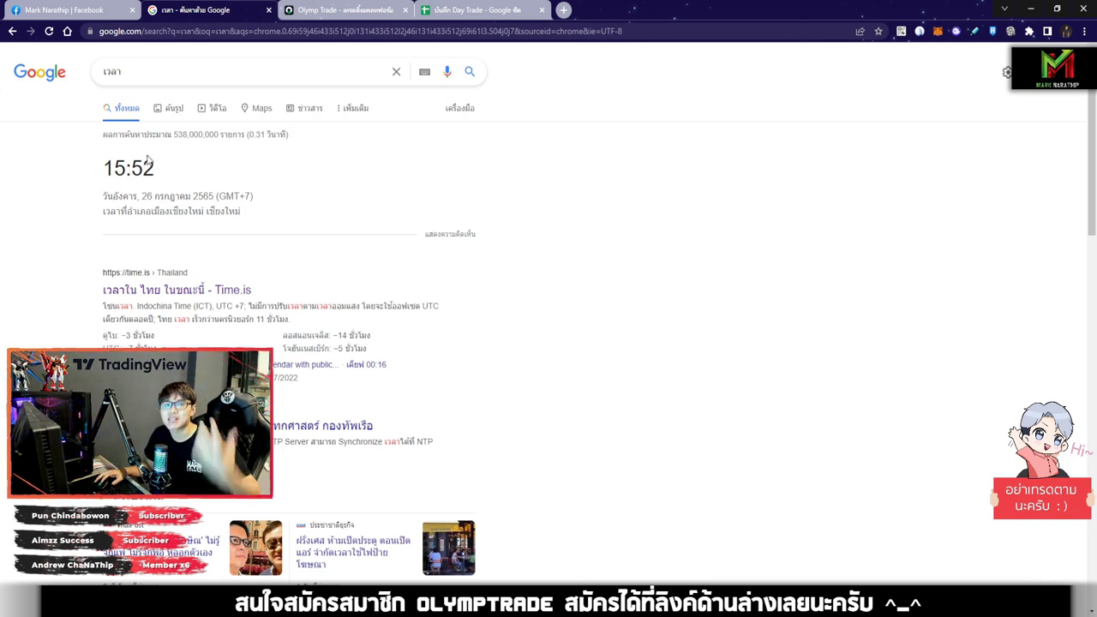
{"action": "left_click", "coordinate": [330, 7]}
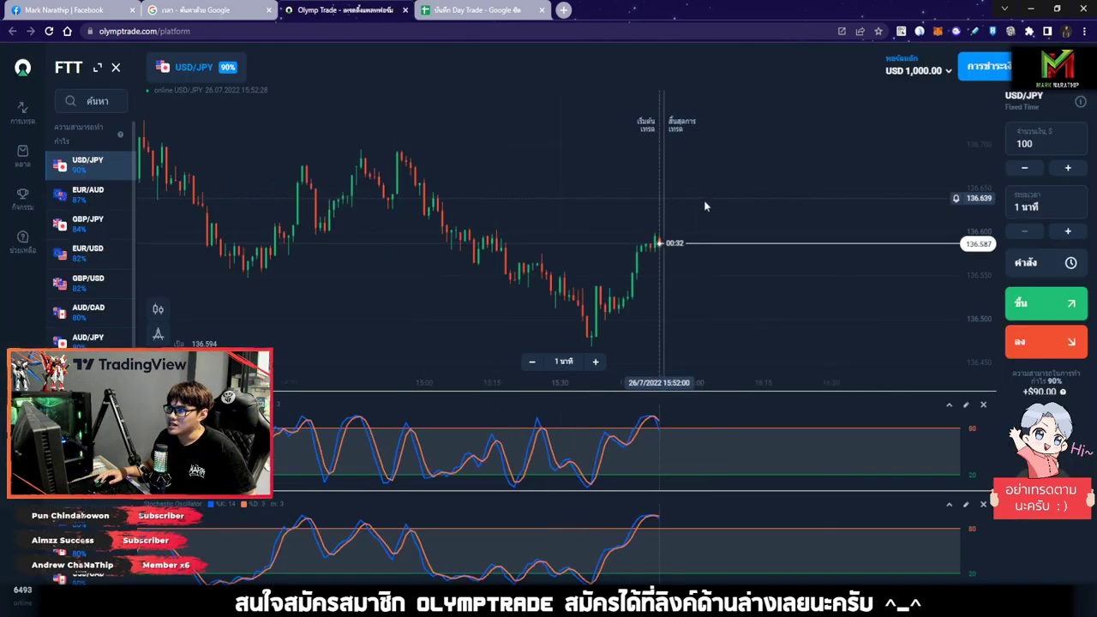
Step: Compare the USD/JPY, EUR/AUD and GBP/JPY price charts, and open the EUR/USD chart
{"action": "left_click_drag", "start_coordinate": [626, 190], "coordinate": [794, 214]}
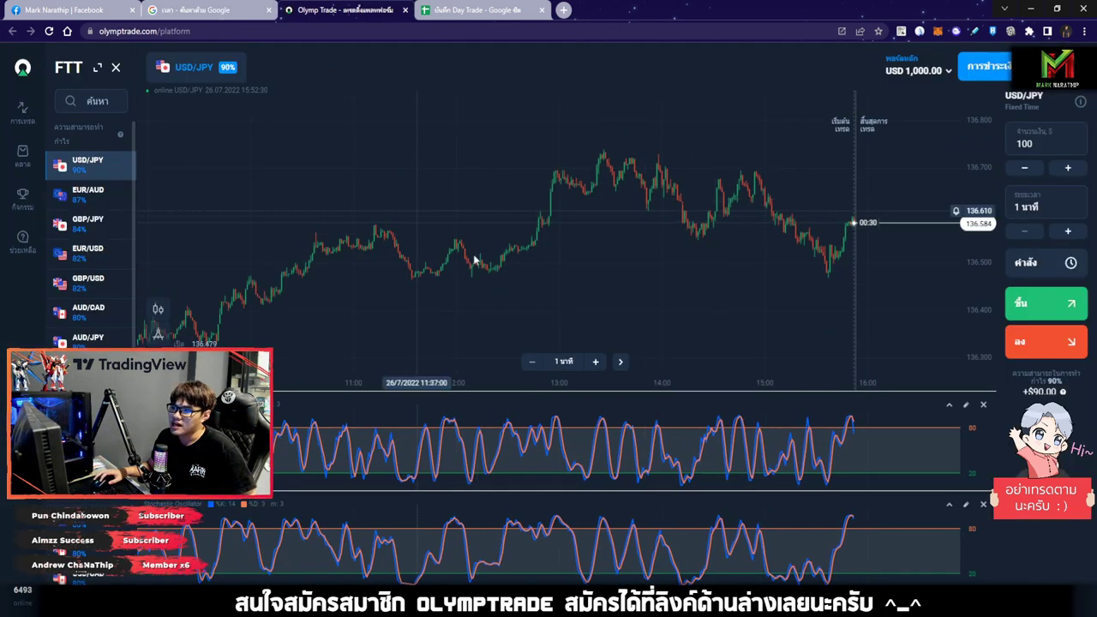
{"action": "left_click_drag", "start_coordinate": [666, 215], "coordinate": [619, 245]}
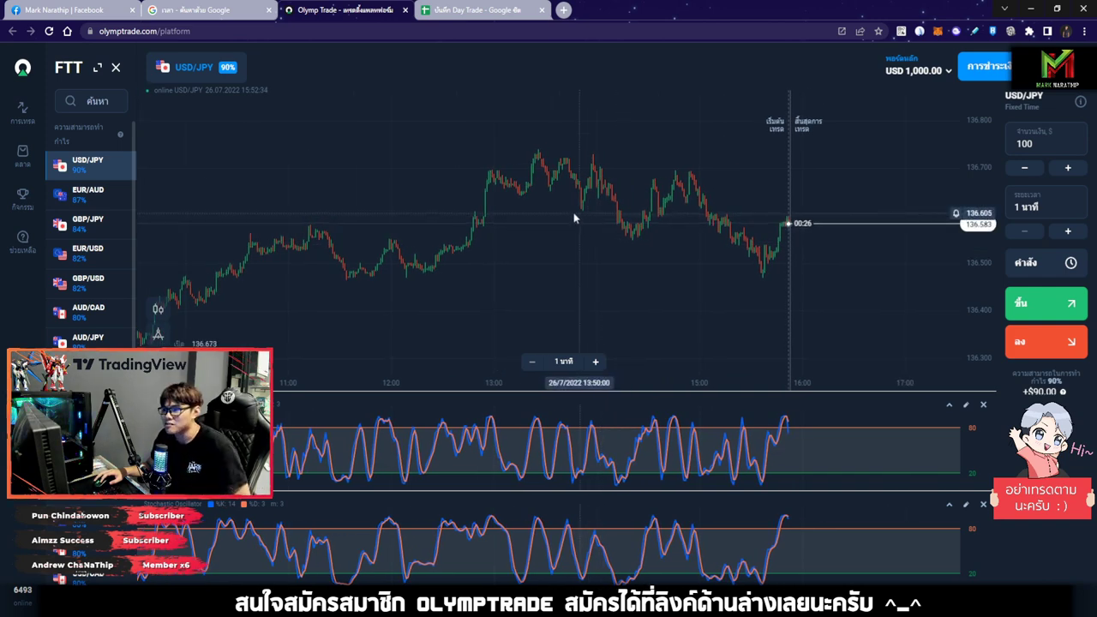
{"action": "left_click", "coordinate": [107, 196]}
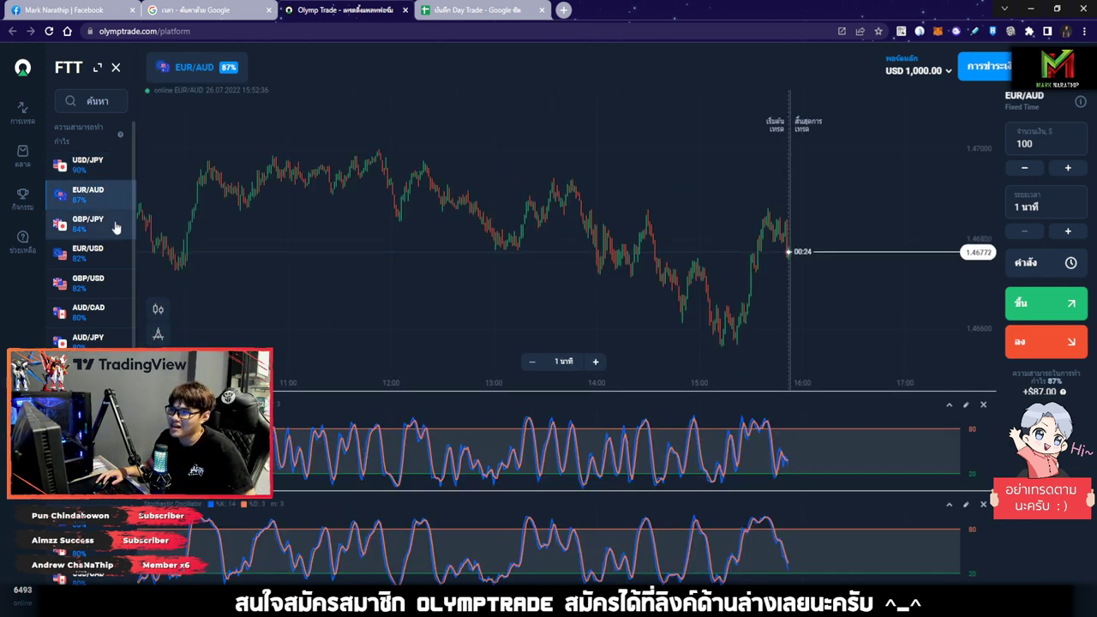
{"action": "left_click", "coordinate": [116, 224]}
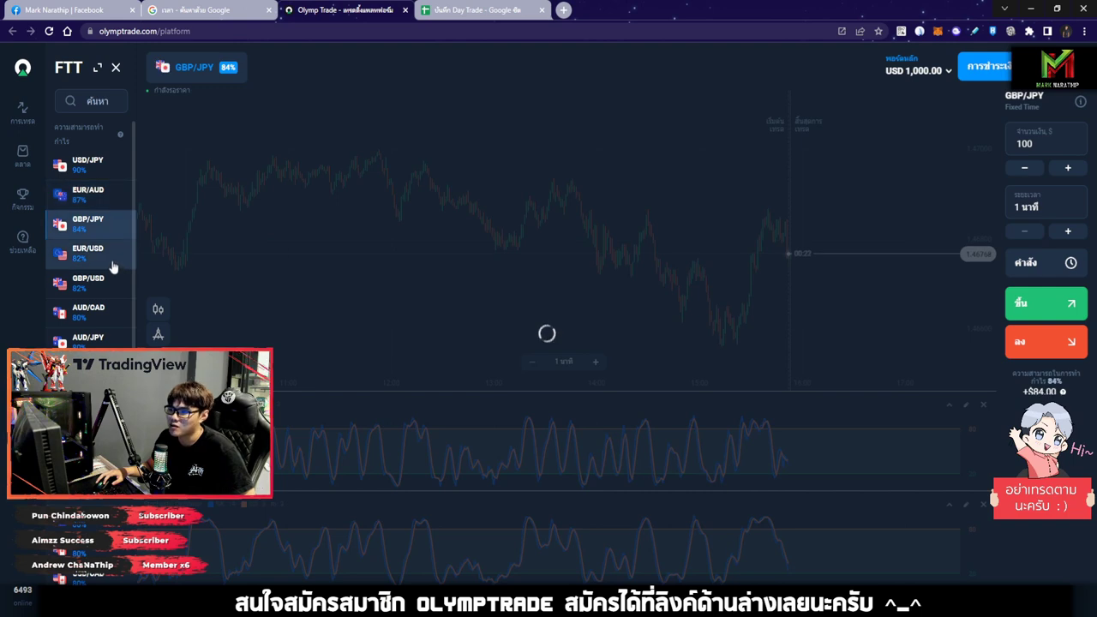
{"action": "left_click", "coordinate": [112, 262]}
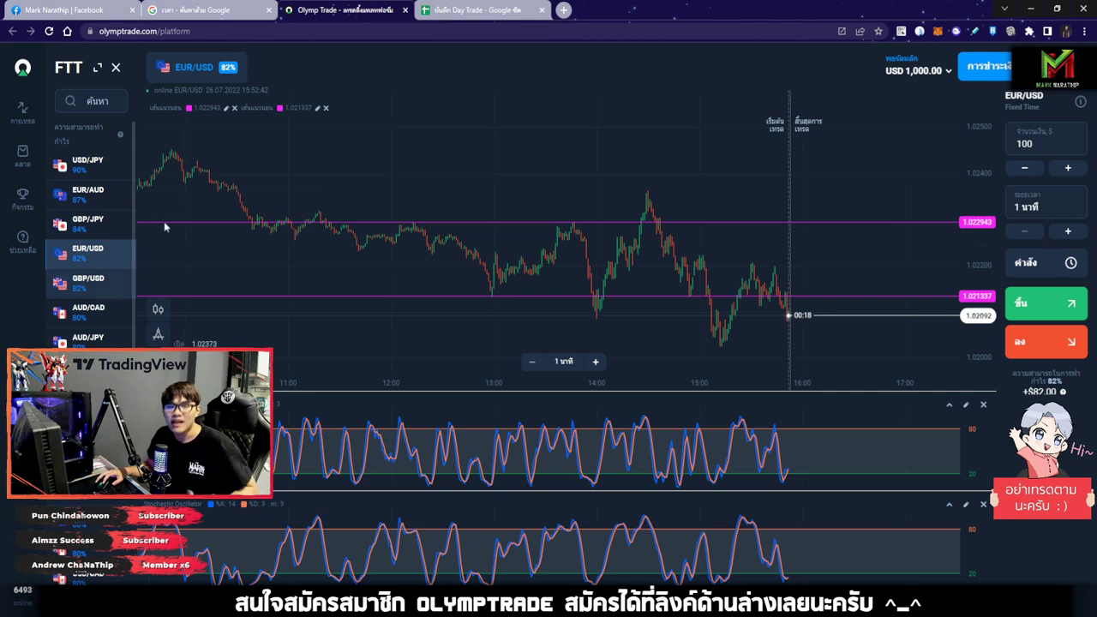
Step: Remove both horizontal lines from the EUR/USD chart
{"action": "left_click", "coordinate": [234, 108]}
{"action": "left_click", "coordinate": [234, 108]}
{"action": "left_click_drag", "start_coordinate": [506, 187], "coordinate": [574, 187]}
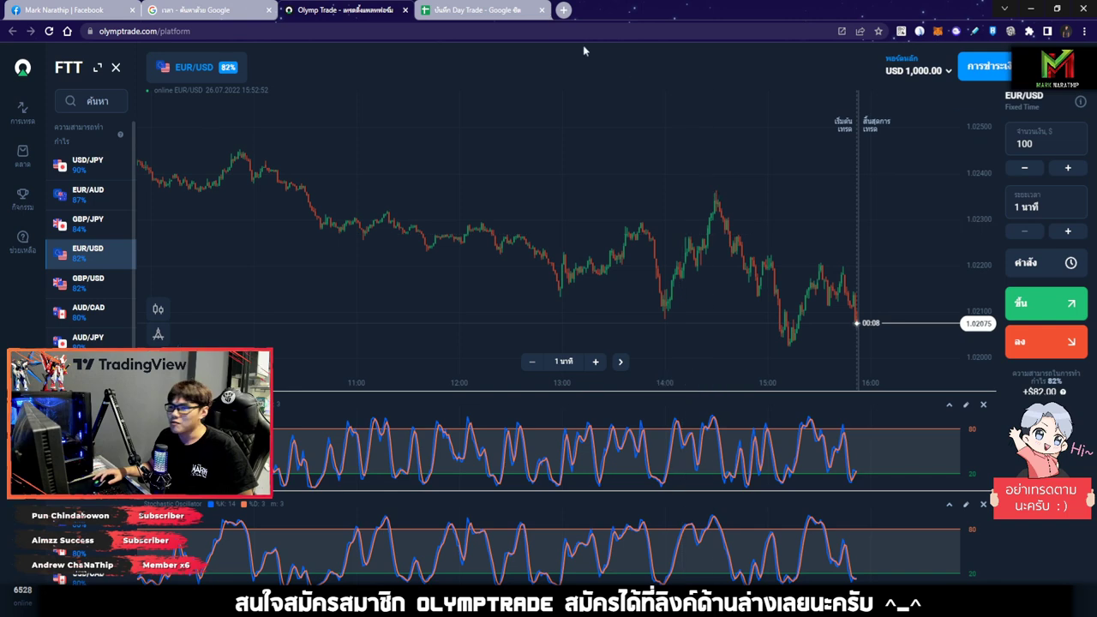
Step: Switch to the Day Trade log in Google Sheets and check the stakes of trades 1 and 2 and the first profit percentage cell
{"action": "left_click", "coordinate": [501, 10]}
{"action": "left_click", "coordinate": [598, 249]}
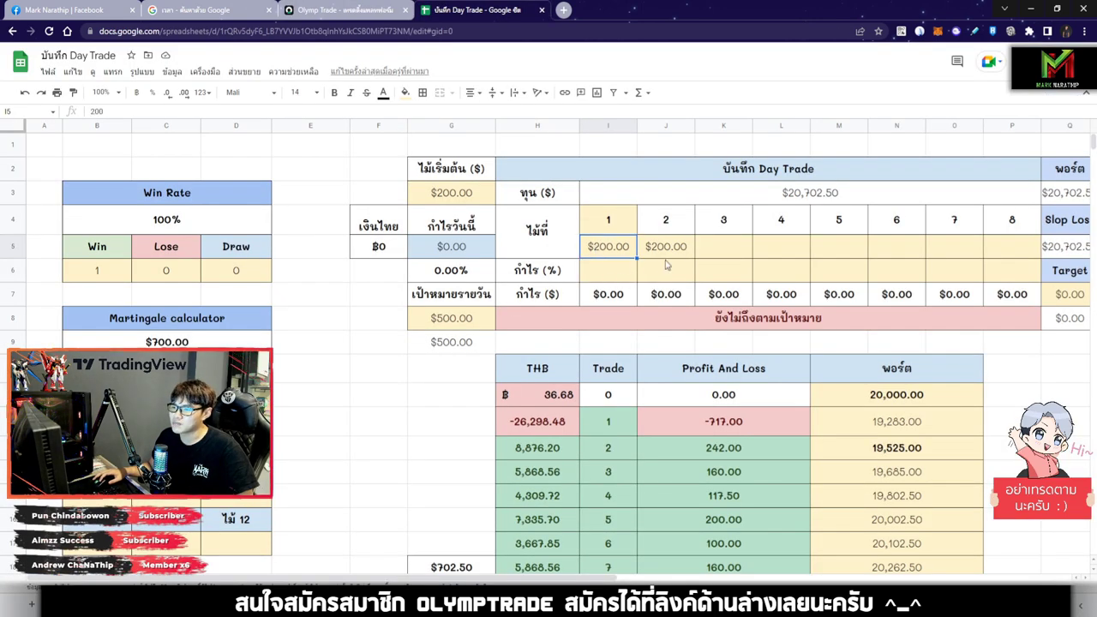
{"action": "left_click", "coordinate": [649, 251]}
{"action": "left_click", "coordinate": [628, 256]}
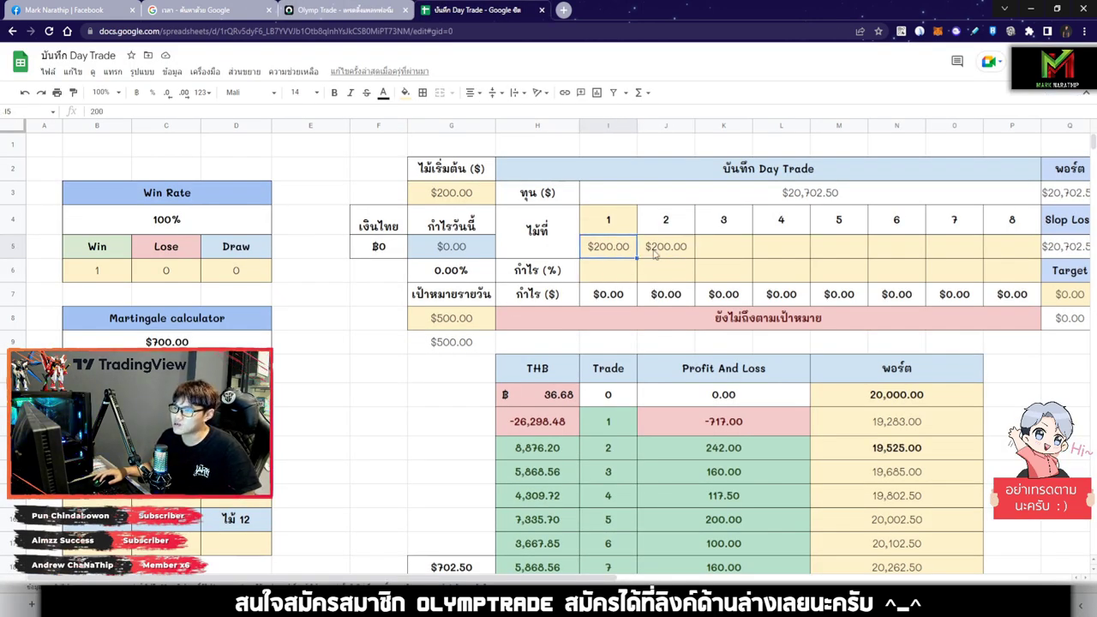
{"action": "left_click", "coordinate": [624, 271]}
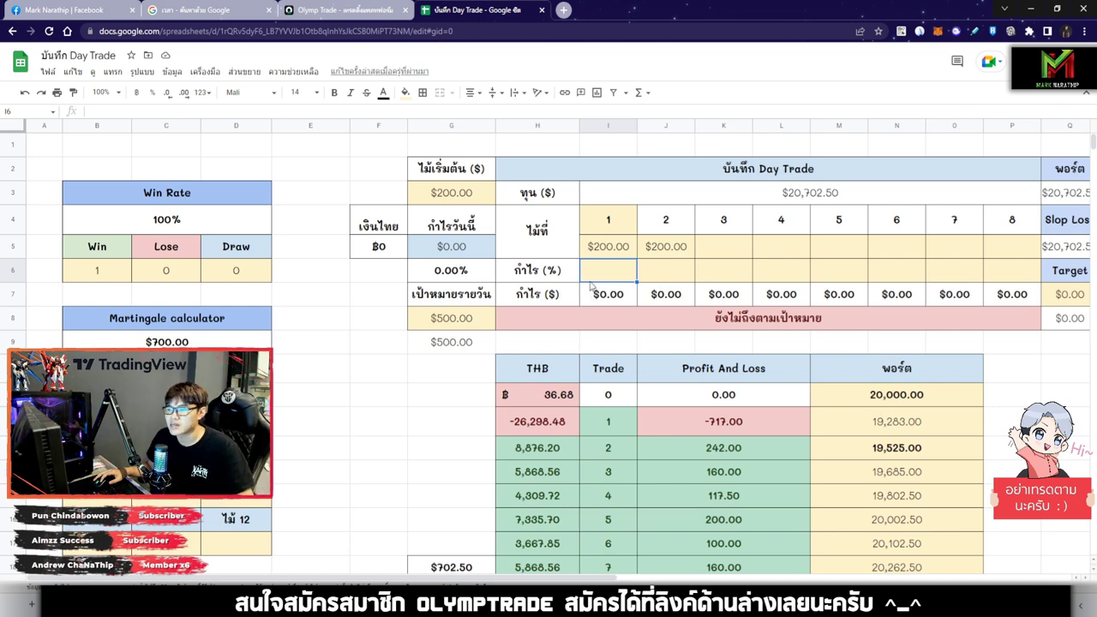
Step: Return to Olymp Trade and set the trade amount to $200
{"action": "left_click", "coordinate": [342, 9]}
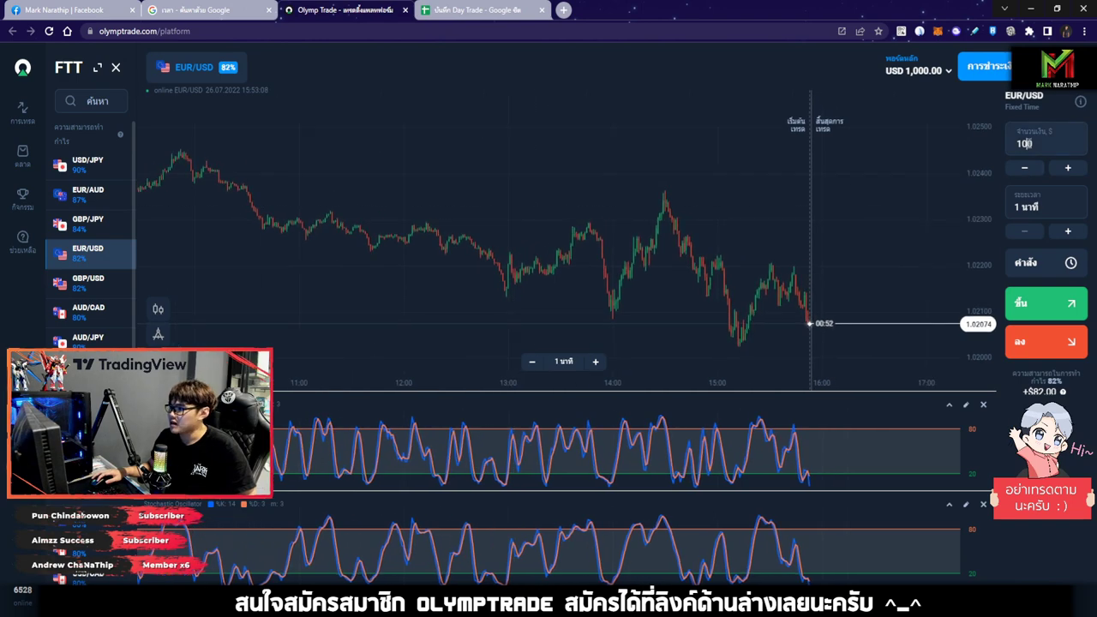
{"action": "key", "text": "BackSpace"}
{"action": "key", "text": "BackSpace"}
{"action": "key", "text": "BackSpace"}
{"action": "type", "text": "200"}
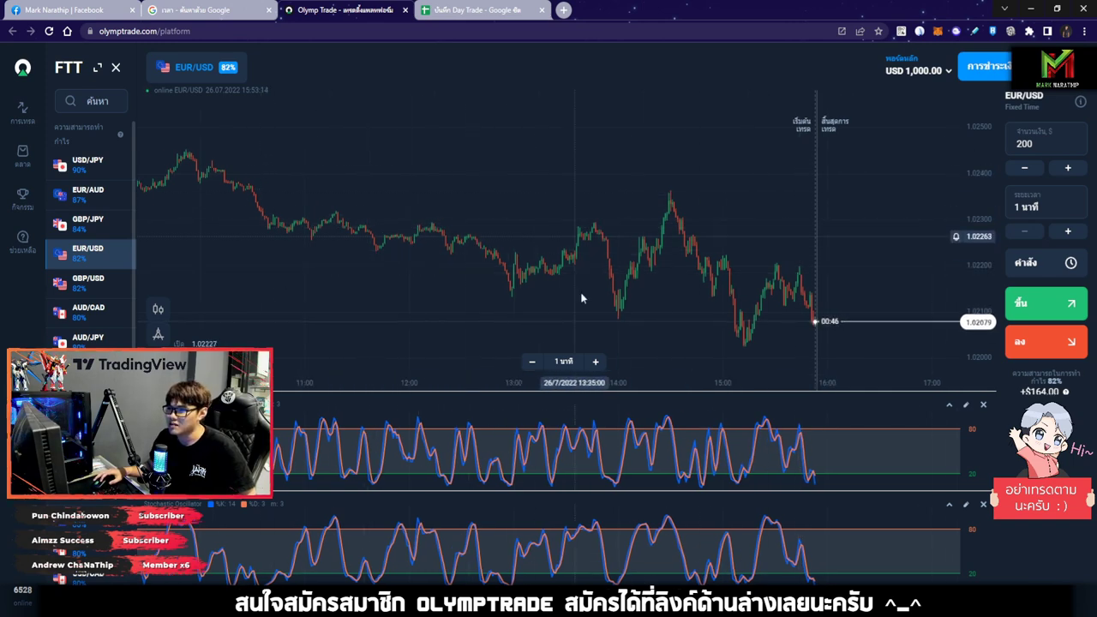
Step: Look through the charts of other currency pairs, including GBP/USD, EUR/CAD and USD/JPY
{"action": "left_click", "coordinate": [87, 282]}
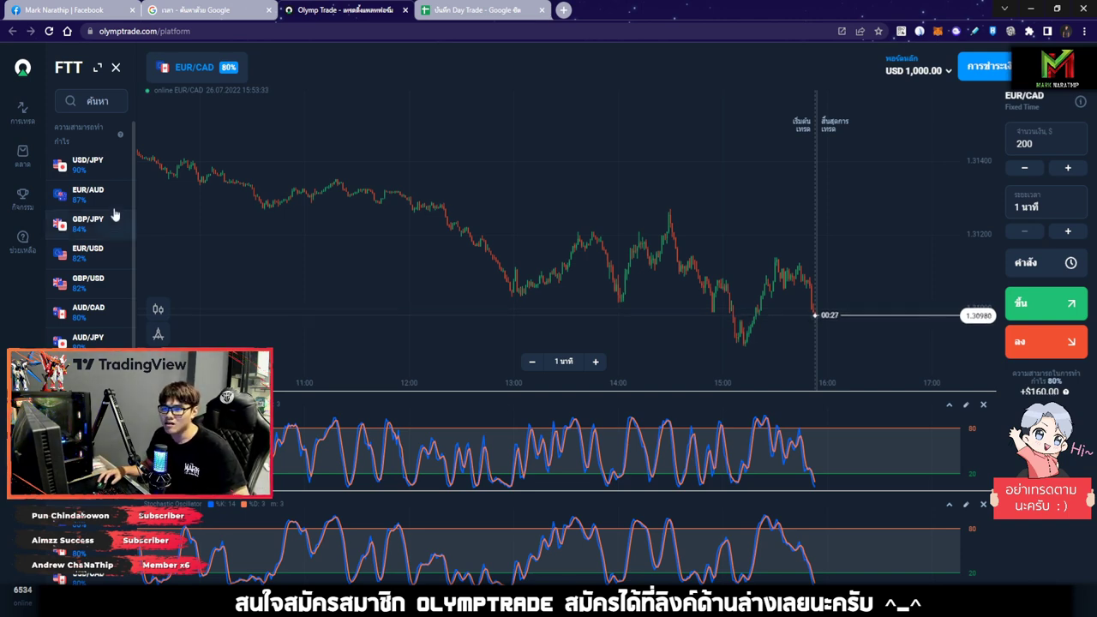
{"action": "left_click", "coordinate": [96, 169]}
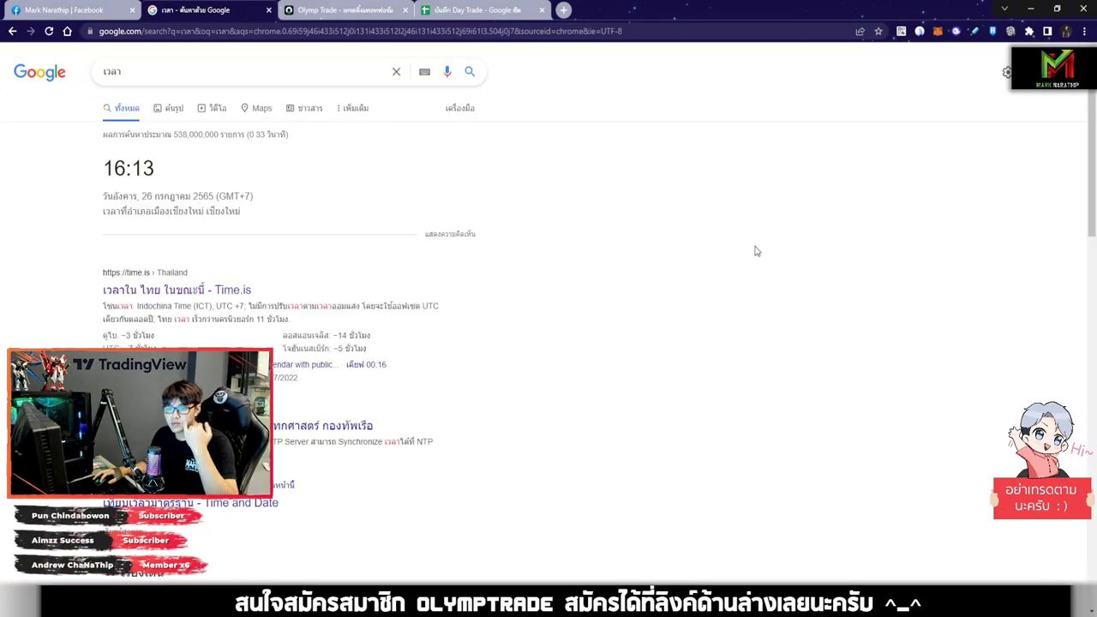
Step: Highlight the current time in the Google results, clear the highlight and return to the Olymp Trade platform
{"action": "left_click_drag", "start_coordinate": [168, 175], "coordinate": [98, 172]}
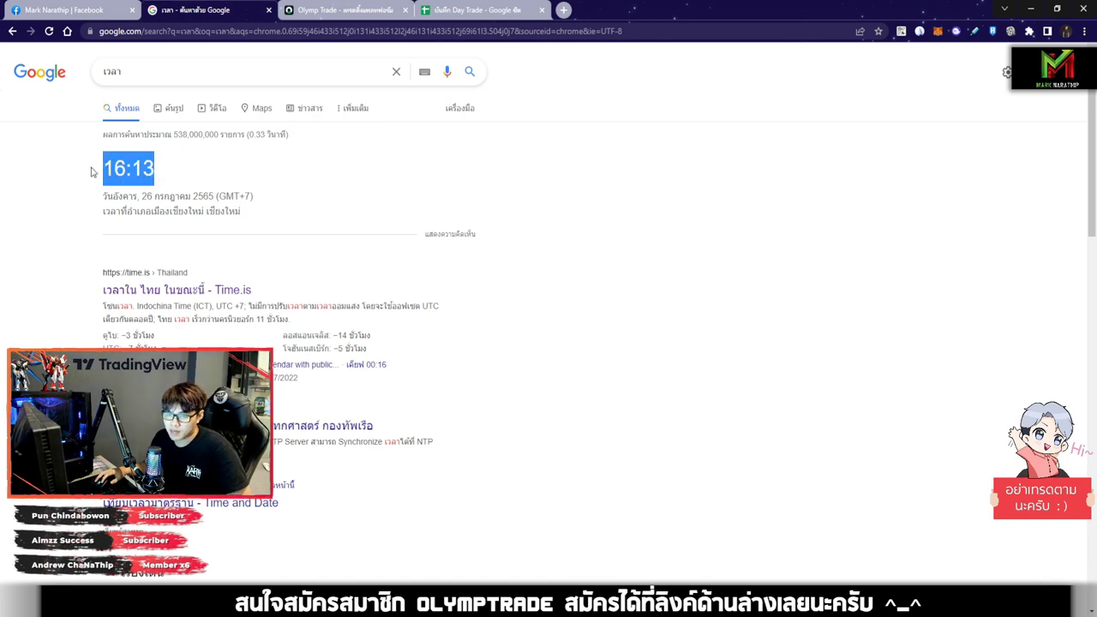
{"action": "left_click", "coordinate": [219, 174]}
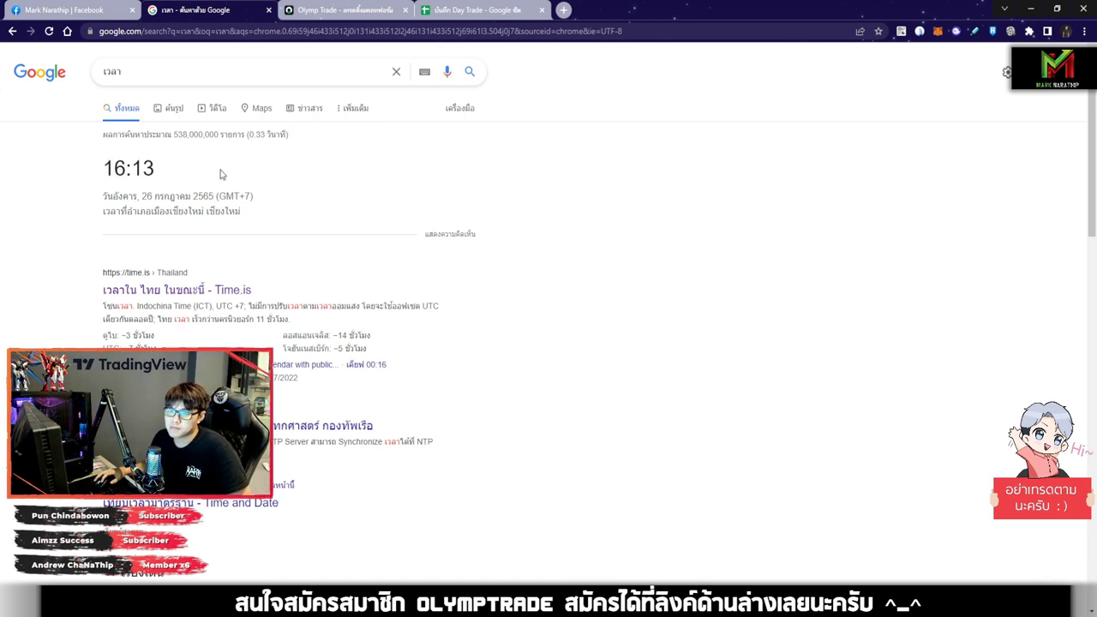
{"action": "double_click", "coordinate": [172, 174]}
{"action": "left_click", "coordinate": [300, 180]}
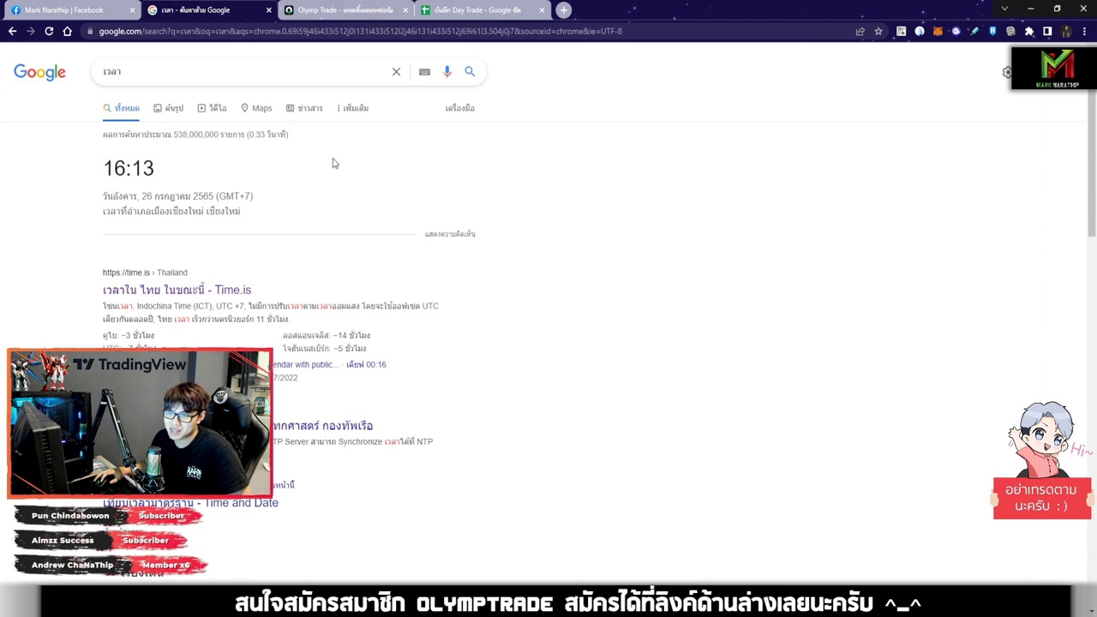
{"action": "key", "text": "ctrl+Tab"}
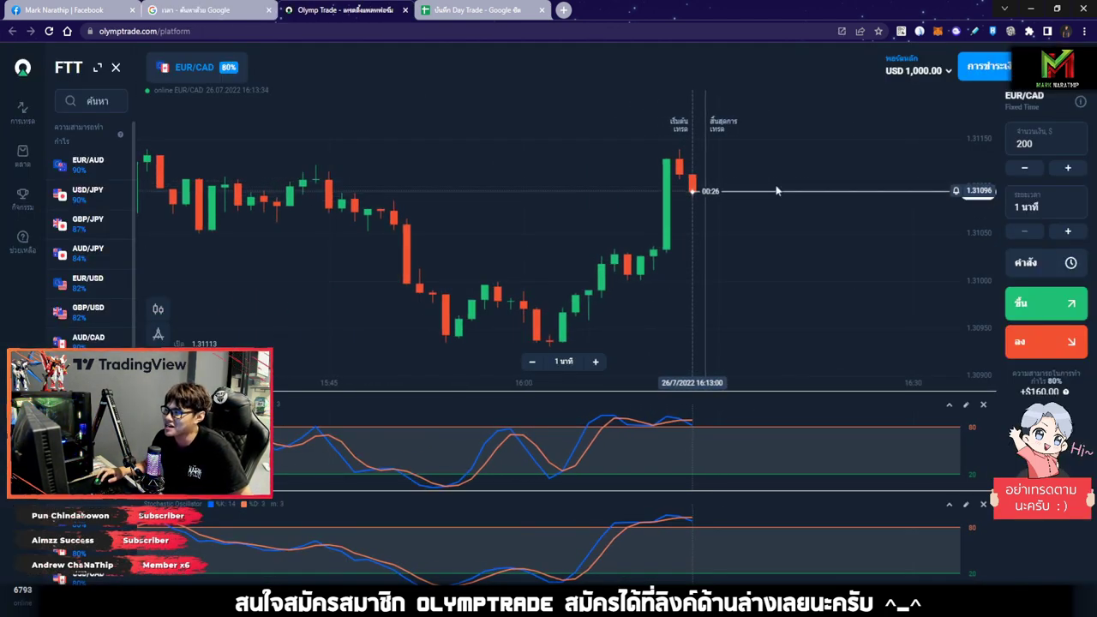
Step: Inspect the recent EUR/CAD candles and open a $200 one-minute down trade
{"action": "scroll", "coordinate": [844, 186], "scroll_direction": "down", "scroll_amount": 5}
{"action": "left_click_drag", "start_coordinate": [585, 160], "coordinate": [508, 171]}
{"action": "scroll", "coordinate": [806, 236], "scroll_direction": "up", "scroll_amount": 5}
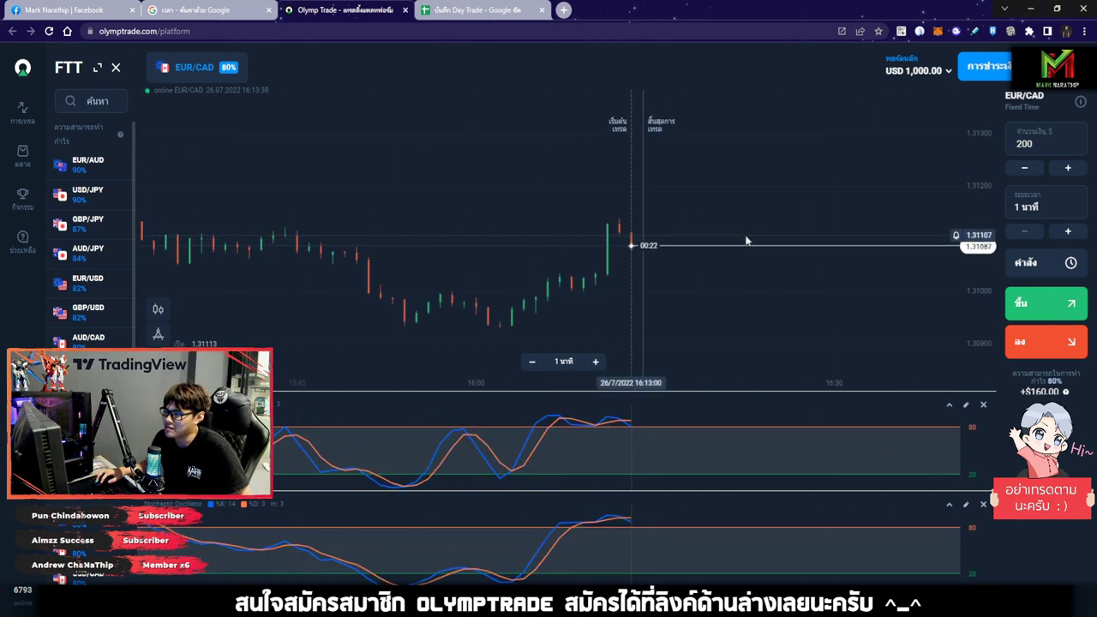
{"action": "scroll", "coordinate": [693, 252], "scroll_direction": "up", "scroll_amount": 3}
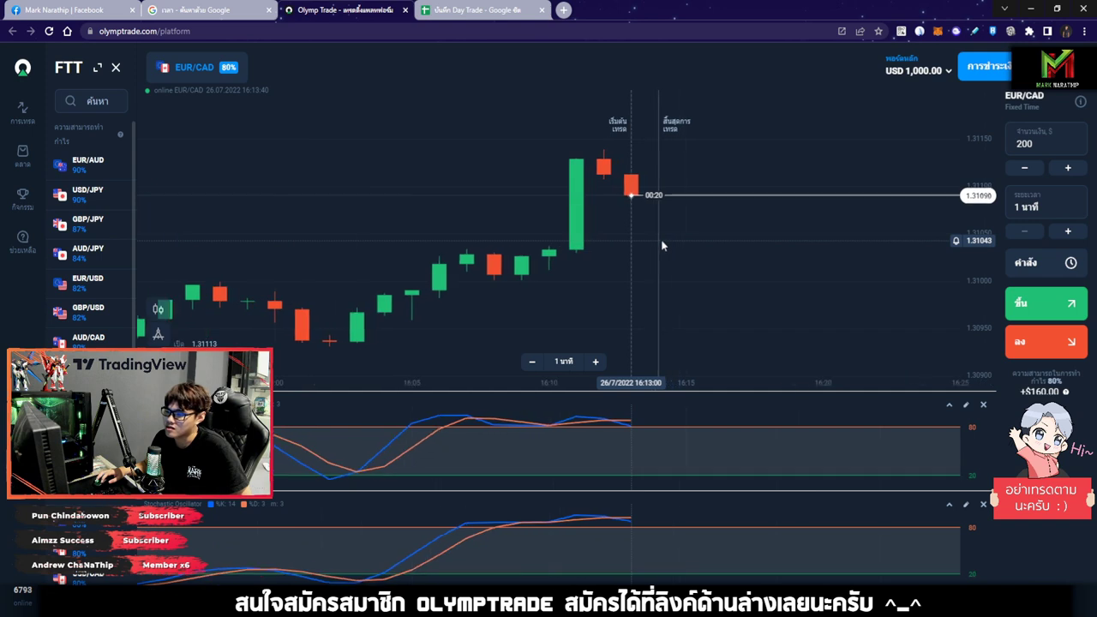
{"action": "left_click_drag", "start_coordinate": [721, 270], "coordinate": [778, 251]}
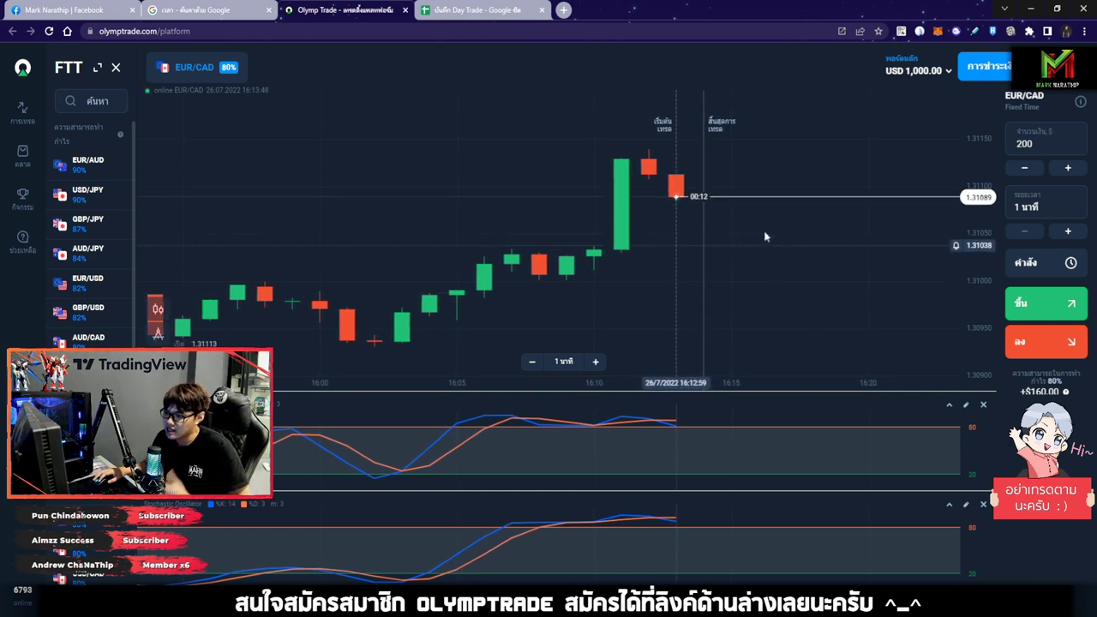
{"action": "scroll", "coordinate": [776, 194], "scroll_direction": "up", "scroll_amount": 3}
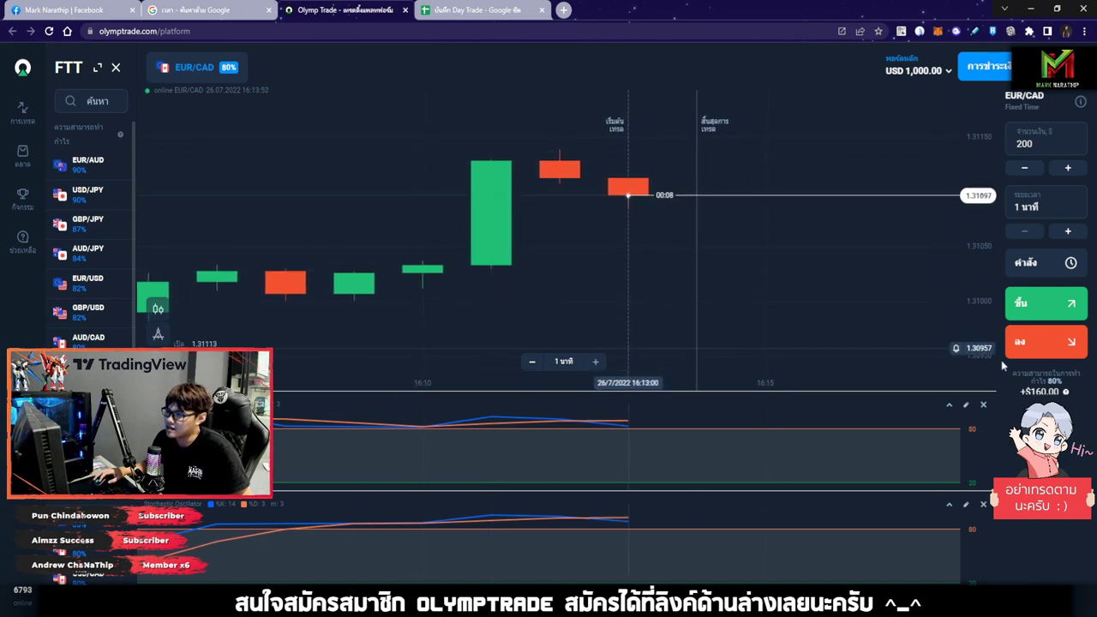
{"action": "scroll", "coordinate": [729, 285], "scroll_direction": "down", "scroll_amount": 3}
{"action": "scroll", "coordinate": [746, 283], "scroll_direction": "down", "scroll_amount": 1}
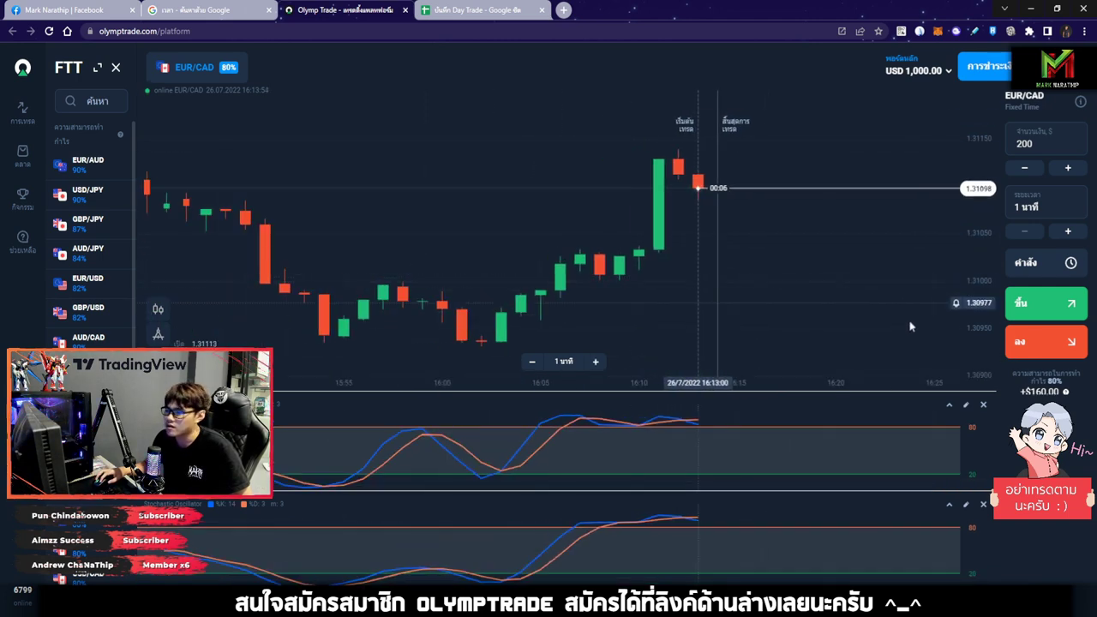
{"action": "left_click", "coordinate": [1039, 346]}
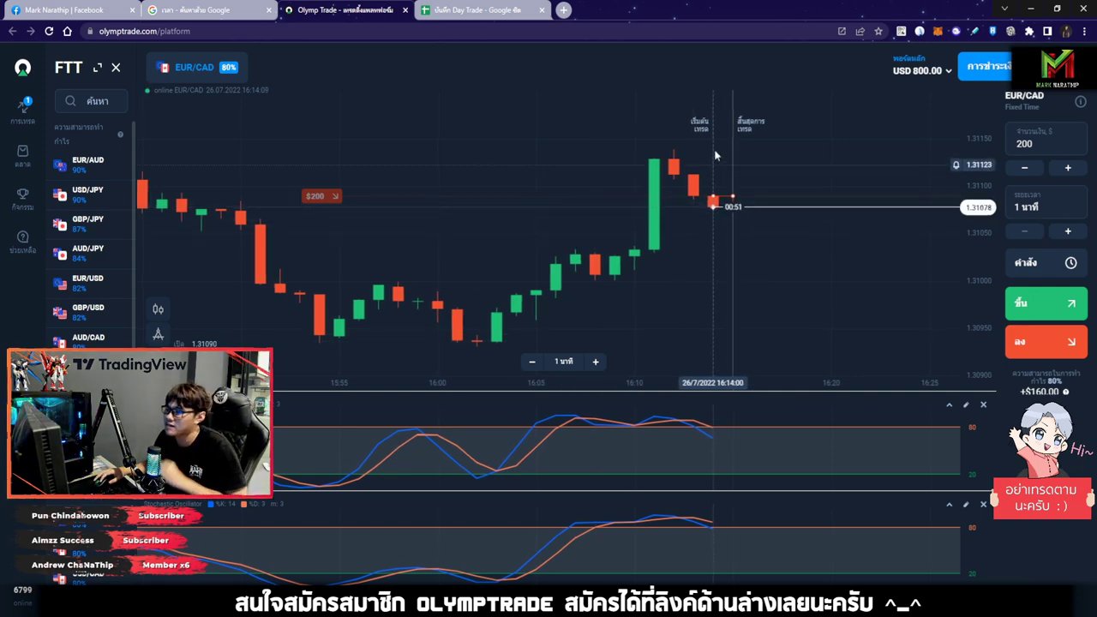
Step: Draw a long descending arrow above the EUR/CAD price highs to mark the overall downtrend, and delete it
{"action": "scroll", "coordinate": [713, 195], "scroll_direction": "down", "scroll_amount": 10}
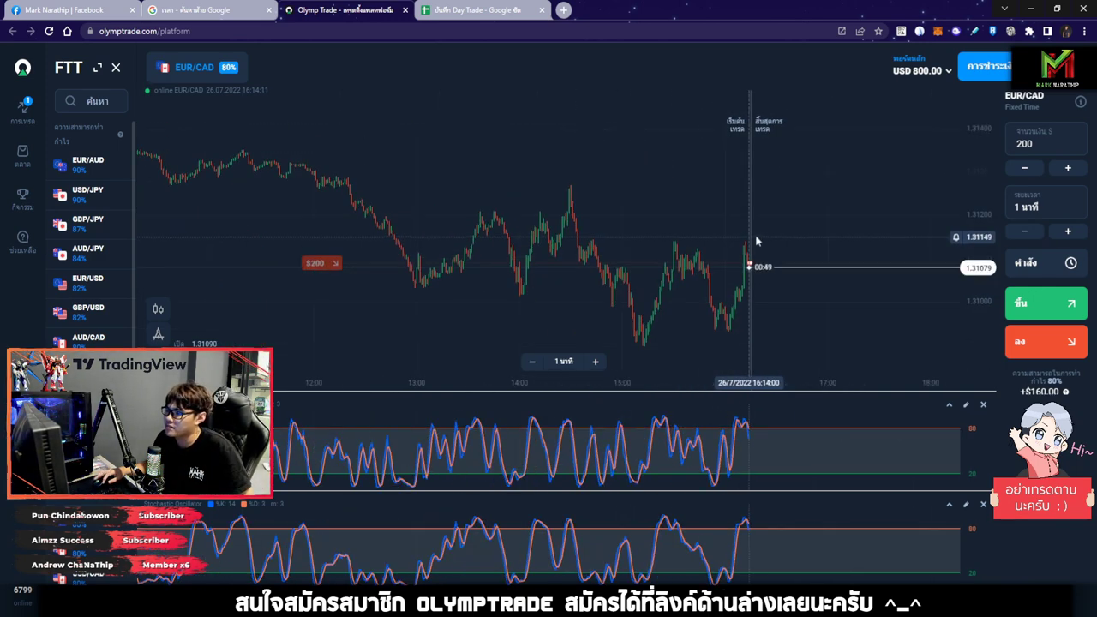
{"action": "scroll", "coordinate": [723, 189], "scroll_direction": "down", "scroll_amount": 3}
{"action": "left_click", "coordinate": [158, 334]}
{"action": "mouse_move", "coordinate": [134, 121]}
{"action": "left_mouse_down"}
{"action": "mouse_move", "coordinate": [828, 265]}
{"action": "mouse_move", "coordinate": [930, 268]}
{"action": "left_mouse_up"}
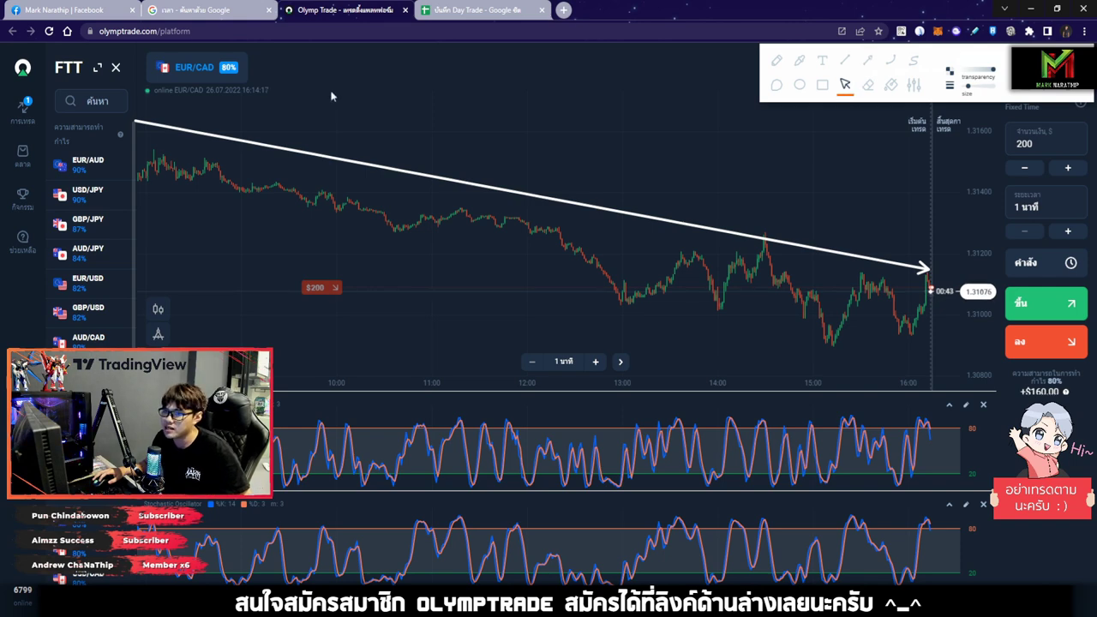
{"action": "key", "text": "Delete"}
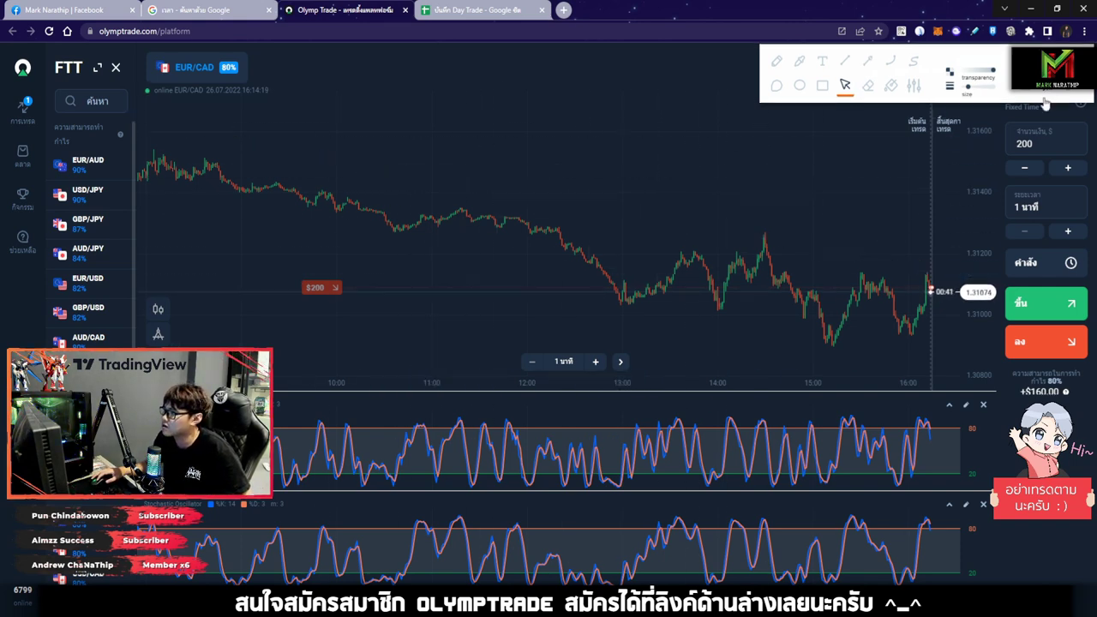
Step: Annotate the EUR/CAD chart with four descending arrows and one rising arrow along the last rally, and box the latest upper Stochastic crossover
{"action": "scroll", "coordinate": [792, 242], "scroll_direction": "up", "scroll_amount": 5}
{"action": "left_click", "coordinate": [868, 60]}
{"action": "left_click_drag", "start_coordinate": [559, 82], "coordinate": [833, 182]}
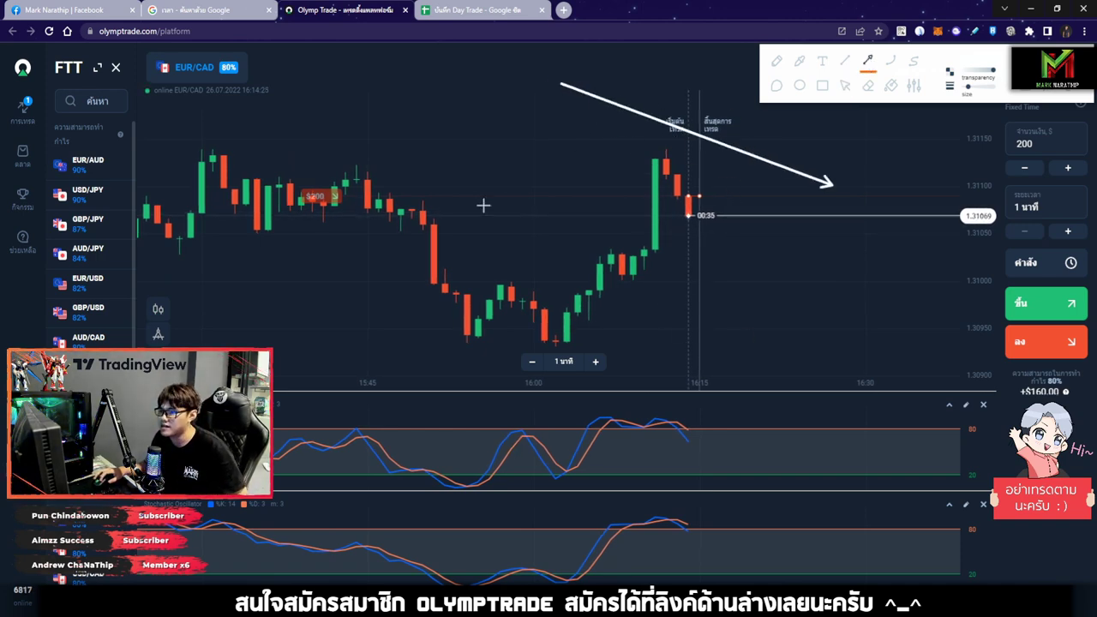
{"action": "left_click_drag", "start_coordinate": [557, 343], "coordinate": [665, 158]}
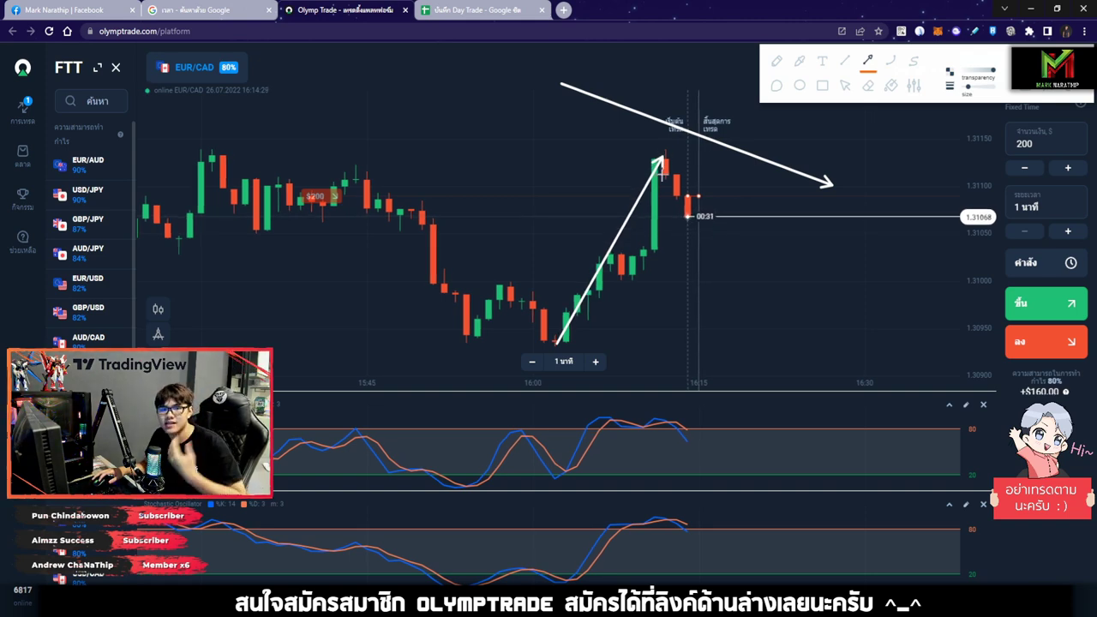
{"action": "left_click_drag", "start_coordinate": [697, 167], "coordinate": [897, 279]}
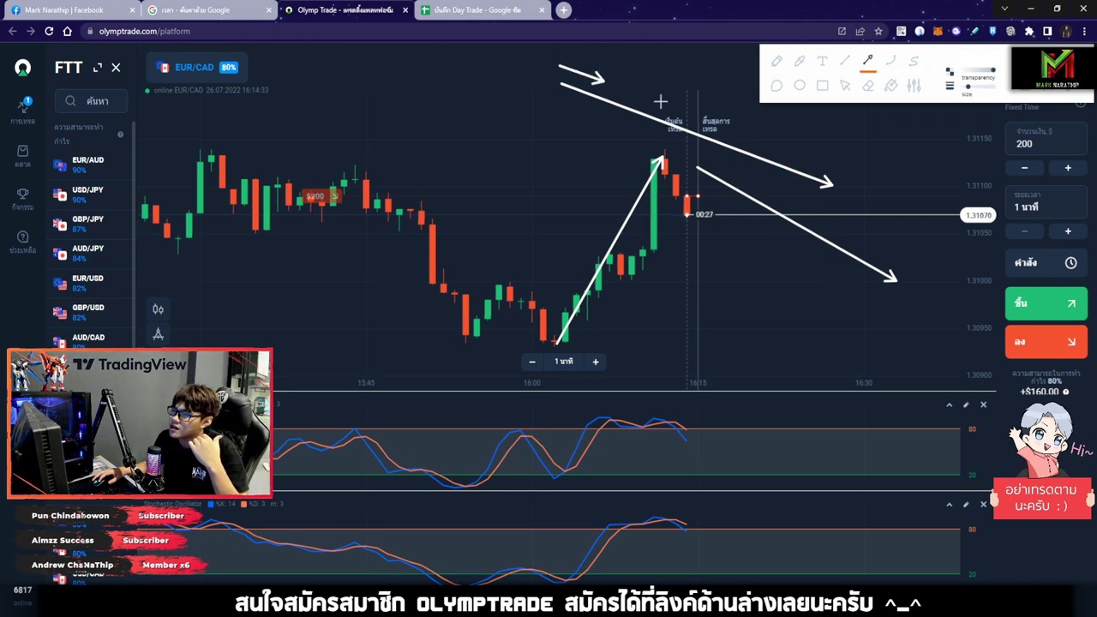
{"action": "left_click_drag", "start_coordinate": [598, 78], "coordinate": [853, 160]}
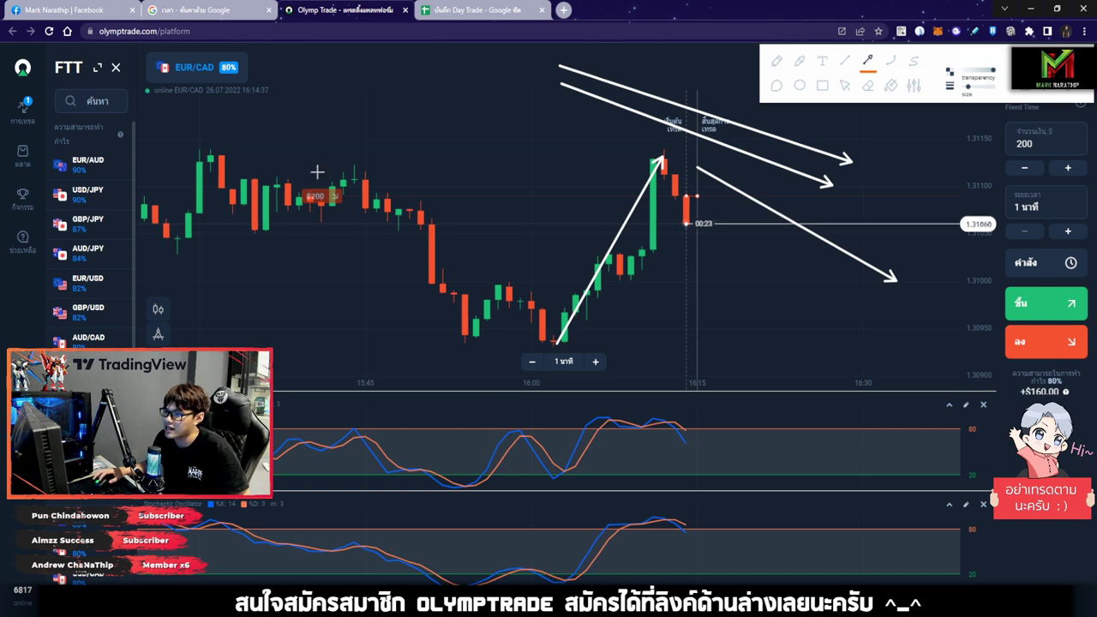
{"action": "left_click_drag", "start_coordinate": [730, 210], "coordinate": [834, 335]}
{"action": "left_click", "coordinate": [822, 85]}
{"action": "left_click_drag", "start_coordinate": [652, 410], "coordinate": [703, 459]}
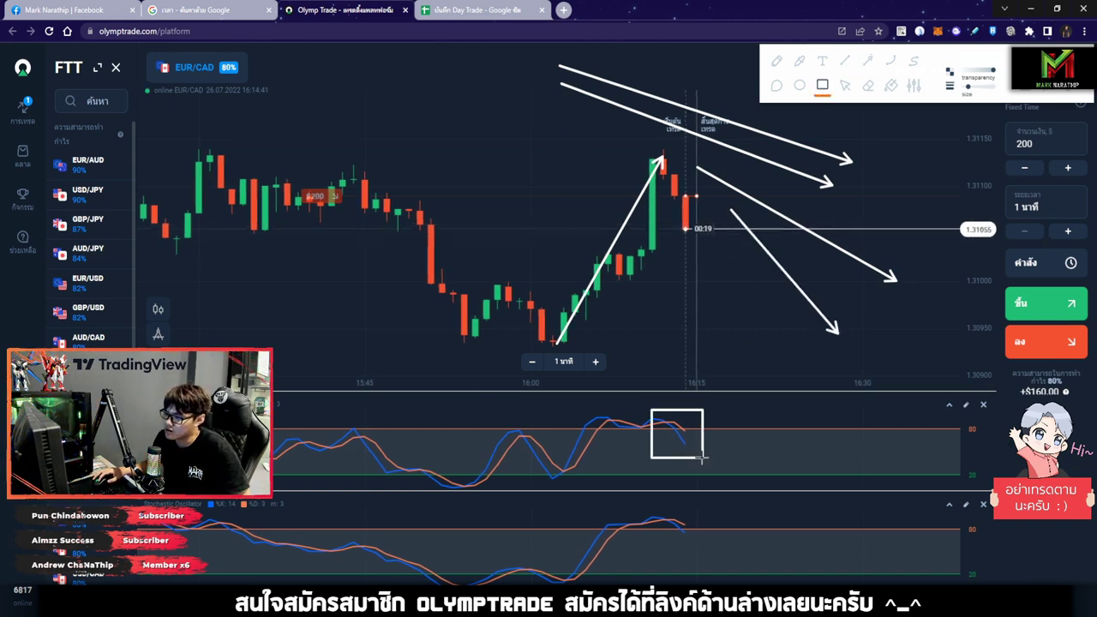
Step: Draw five short descending arrows along the last EUR/CAD rally, and clear all the screen annotations
{"action": "left_click", "coordinate": [868, 60]}
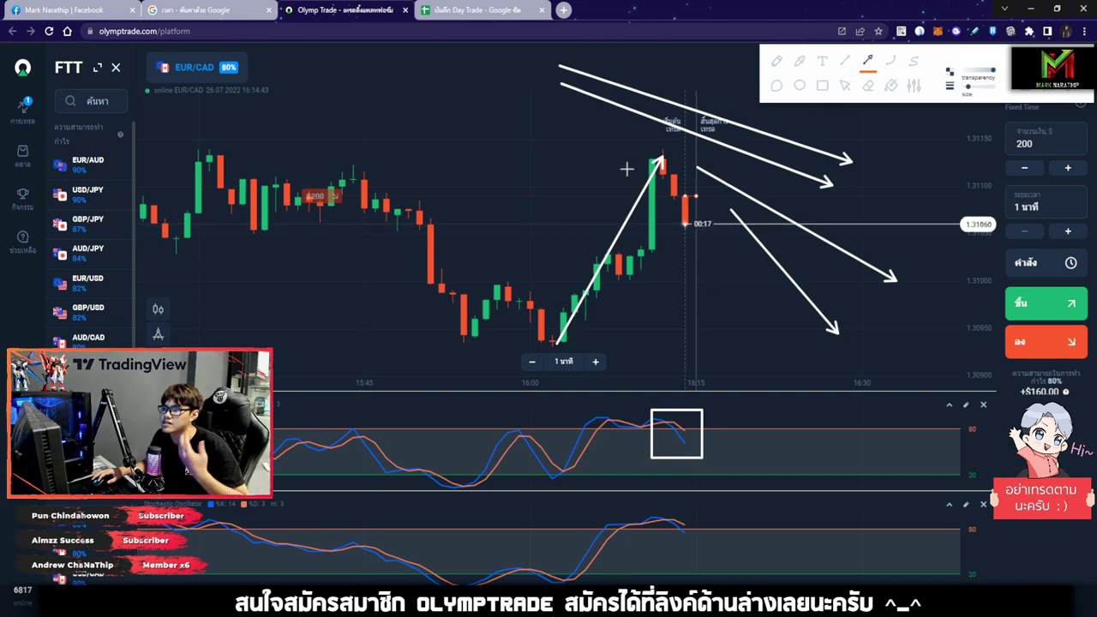
{"action": "left_click_drag", "start_coordinate": [590, 119], "coordinate": [620, 173]}
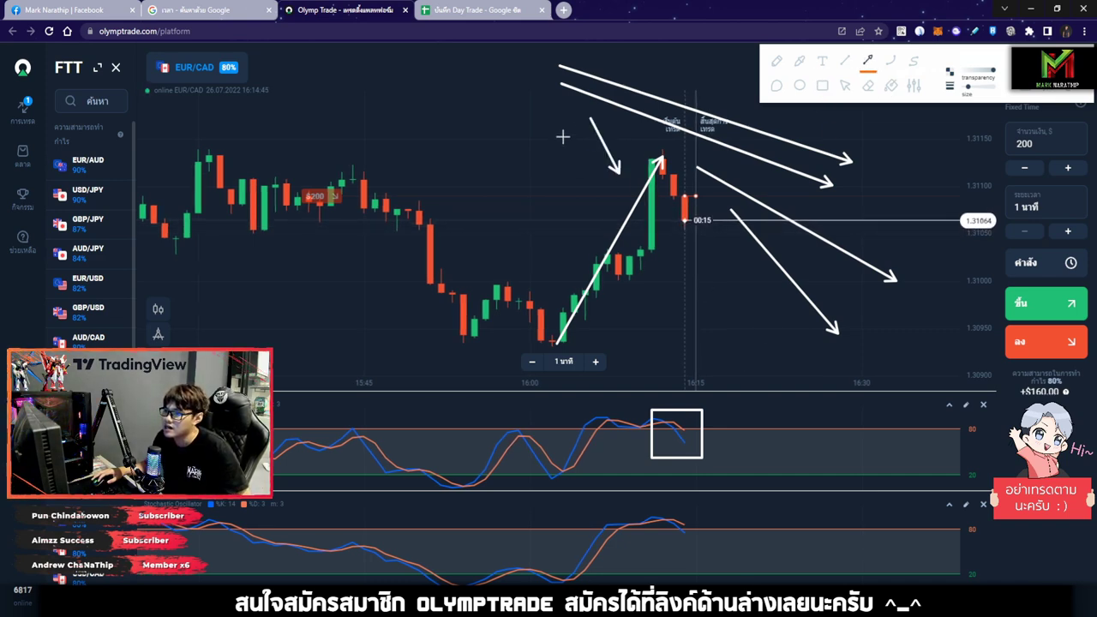
{"action": "left_click_drag", "start_coordinate": [522, 203], "coordinate": [559, 268]}
{"action": "left_click_drag", "start_coordinate": [497, 230], "coordinate": [554, 315]}
{"action": "left_click", "coordinate": [846, 85]}
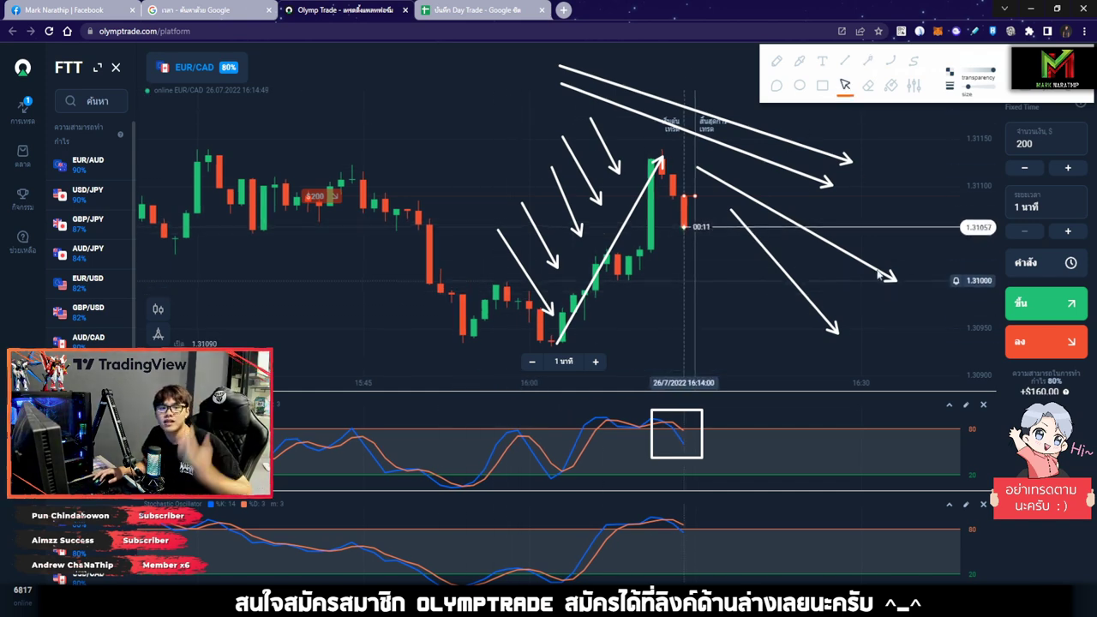
{"action": "key", "text": "Escape"}
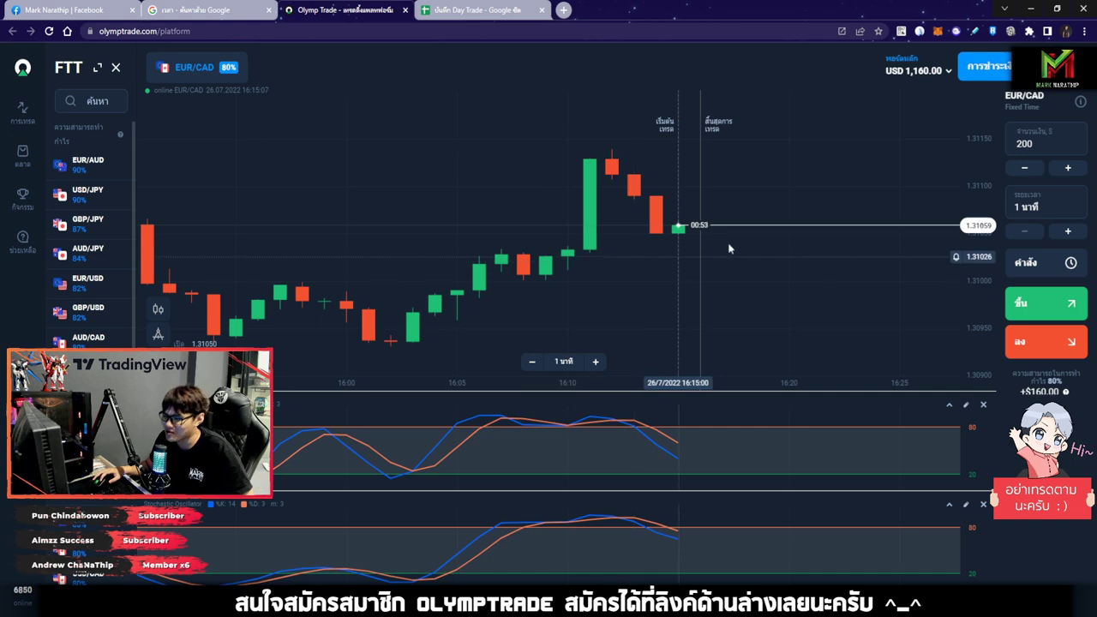
Step: Record an 80% profit rate for trade 1 in the day-trade sheet
{"action": "key", "text": "ctrl+Tab"}
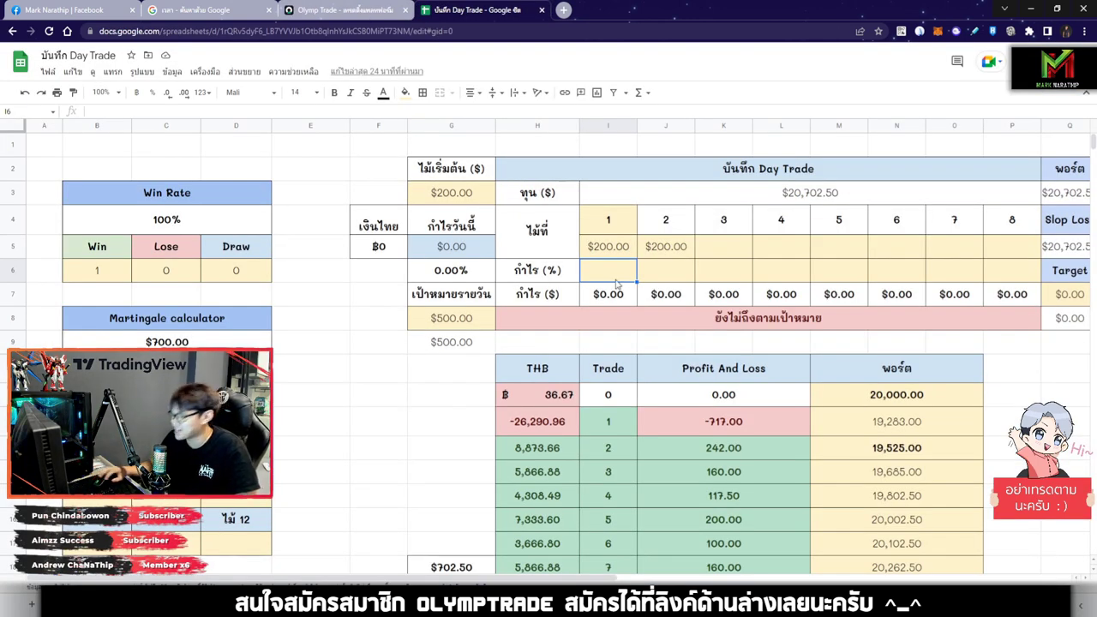
{"action": "key", "text": "ctrl+shift+Tab"}
{"action": "key", "text": "ctrl+Tab"}
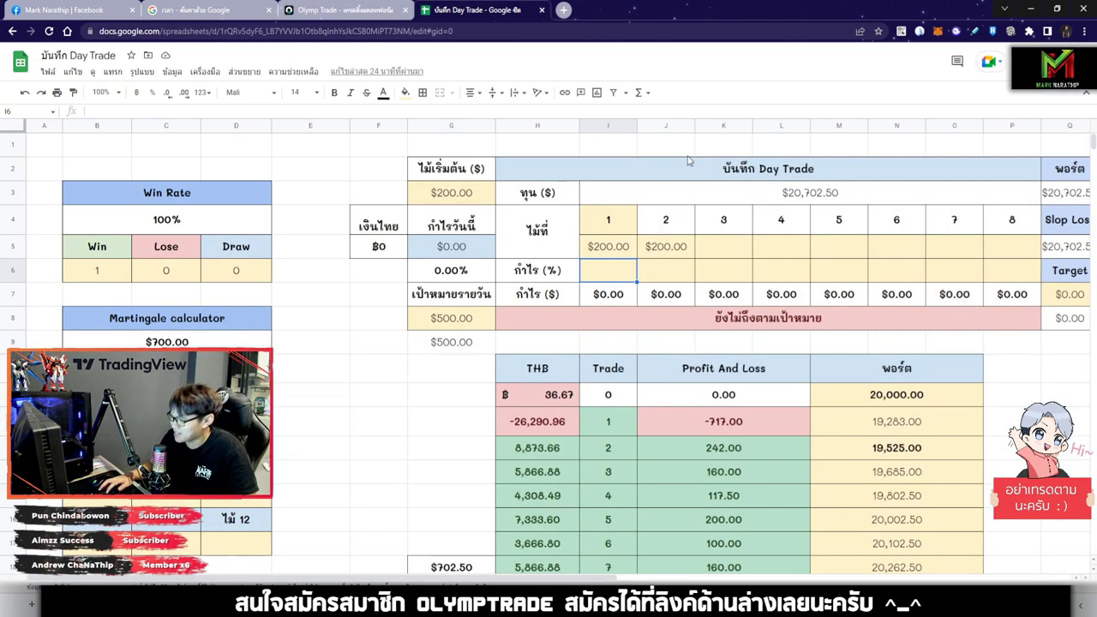
{"action": "type", "text": "80"}
{"action": "key", "text": "Return"}
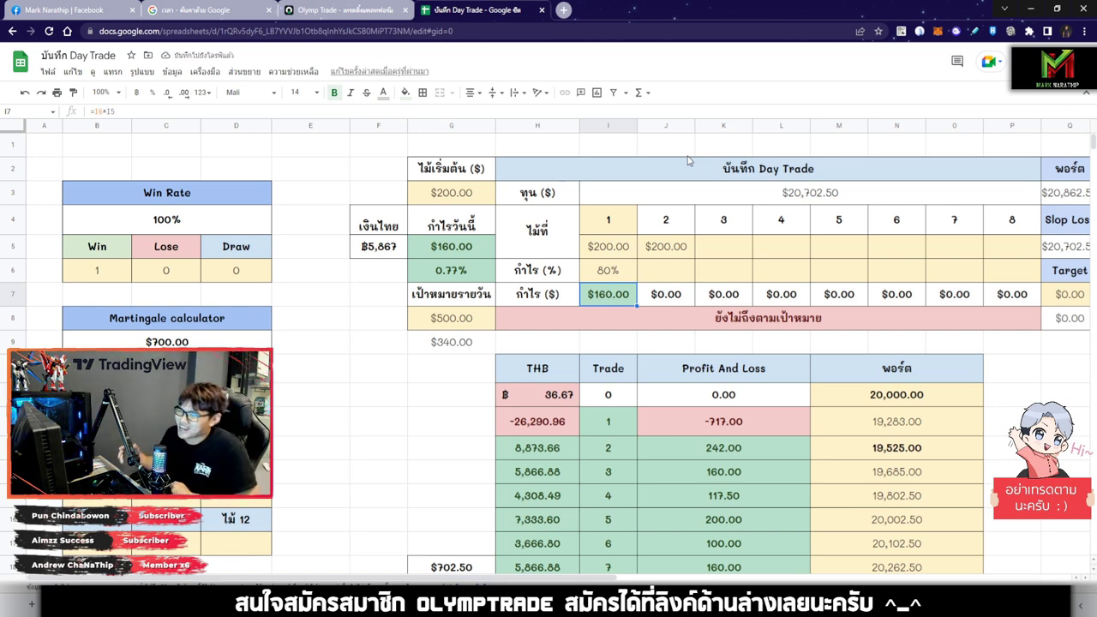
Step: Compare the day's profit in the sheet with the Olymp Trade account balance, and select trade 2's profit-percentage cell
{"action": "left_click", "coordinate": [343, 9]}
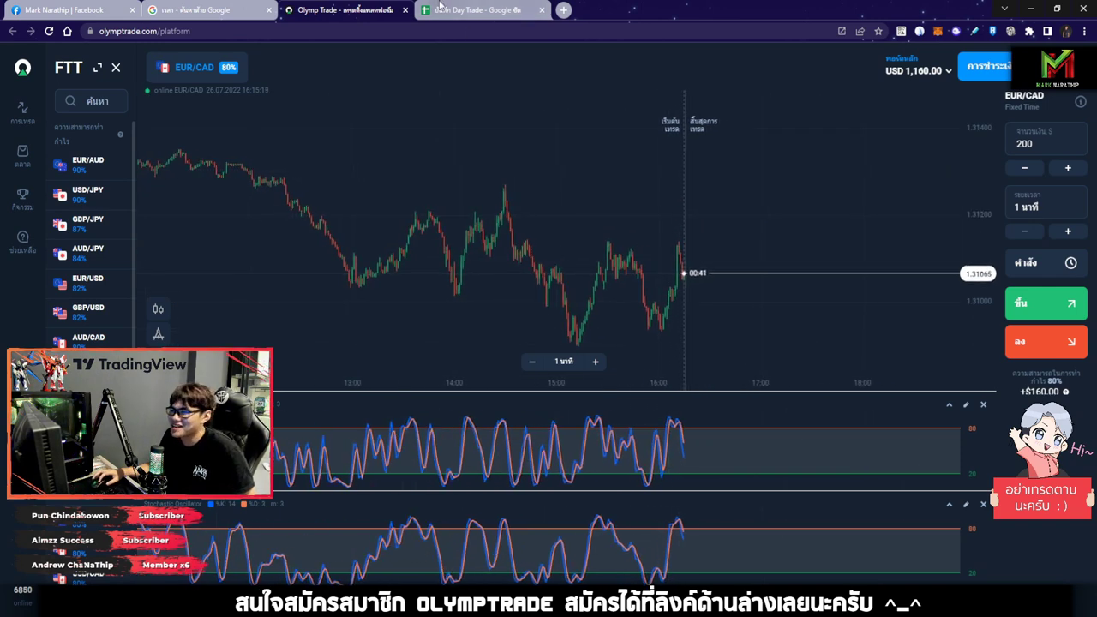
{"action": "left_click", "coordinate": [480, 9]}
{"action": "left_click", "coordinate": [663, 274]}
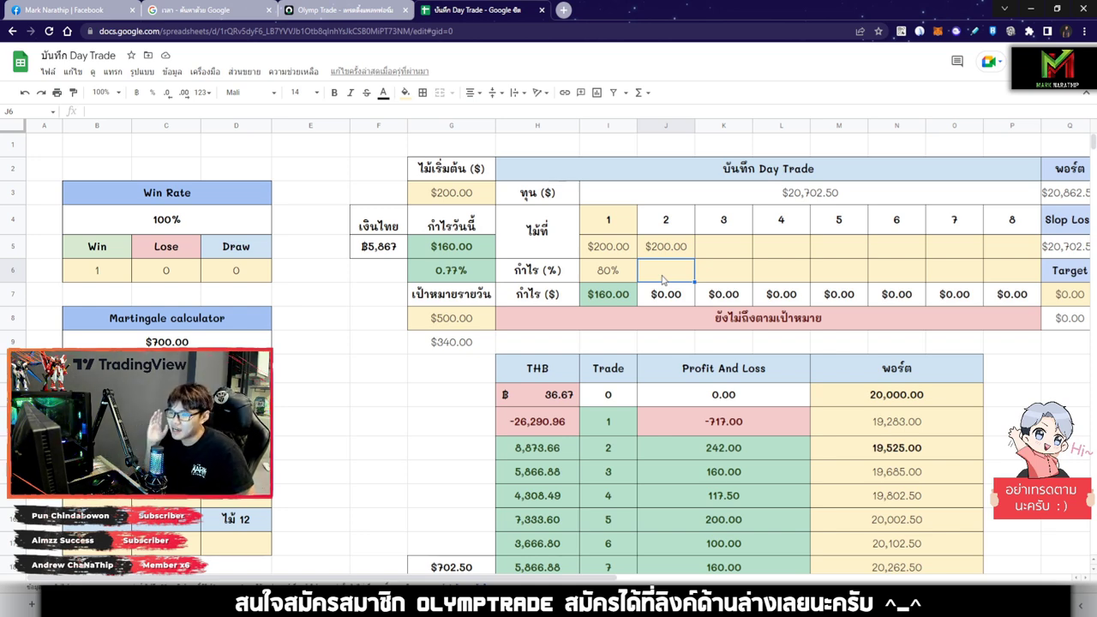
{"action": "left_click", "coordinate": [454, 251]}
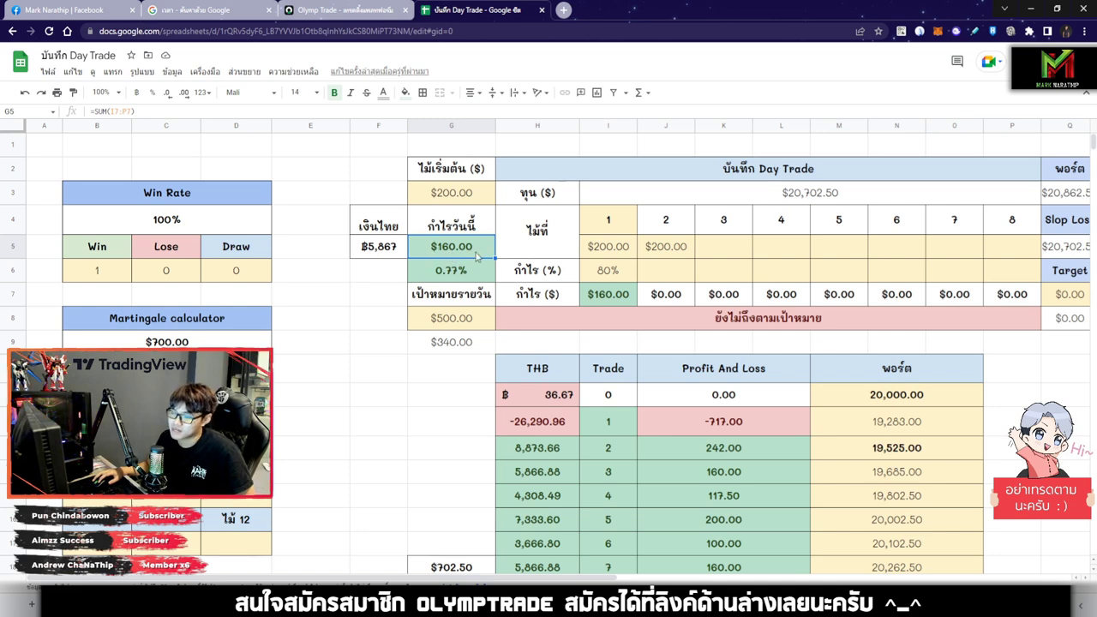
{"action": "left_click", "coordinate": [343, 11]}
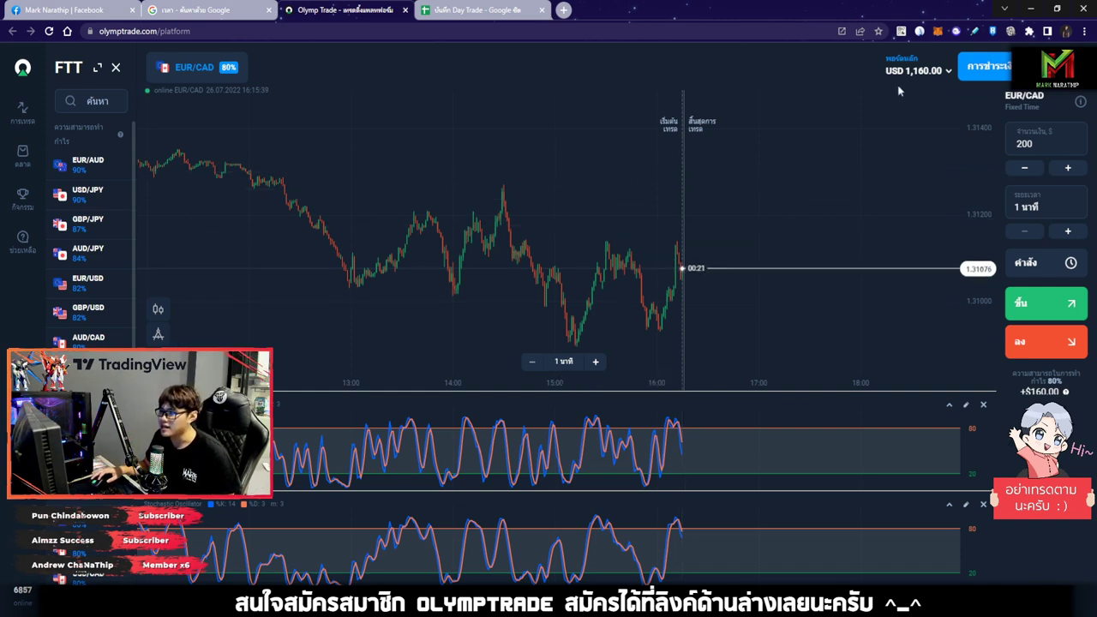
{"action": "left_click", "coordinate": [472, 12]}
{"action": "left_click", "coordinate": [662, 270]}
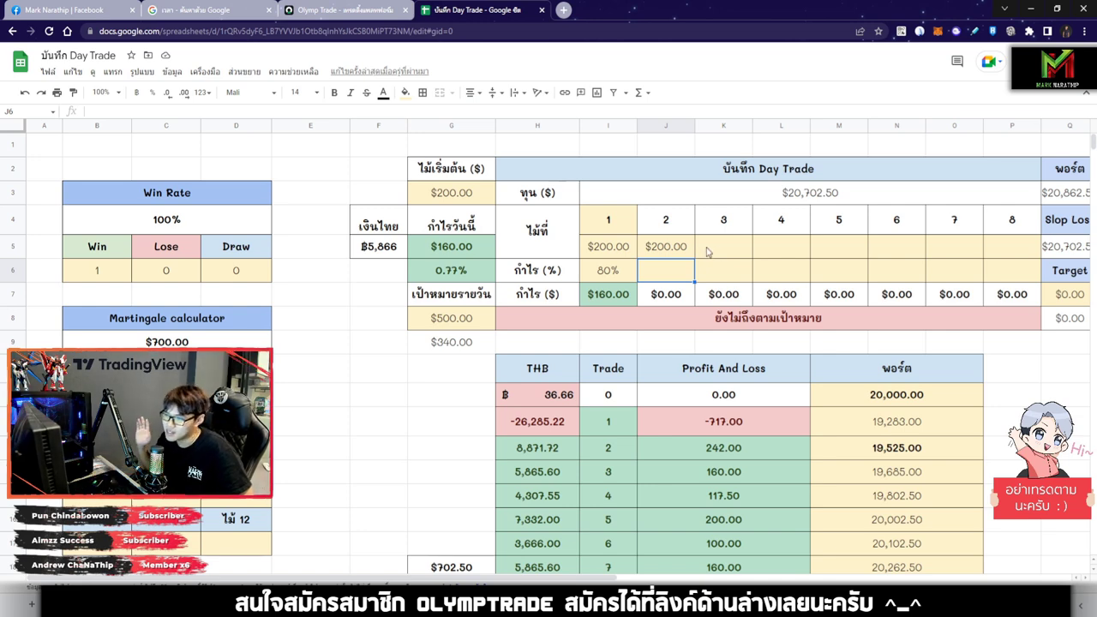
Step: Check the current local time in the Google search results
{"action": "left_click", "coordinate": [330, 9]}
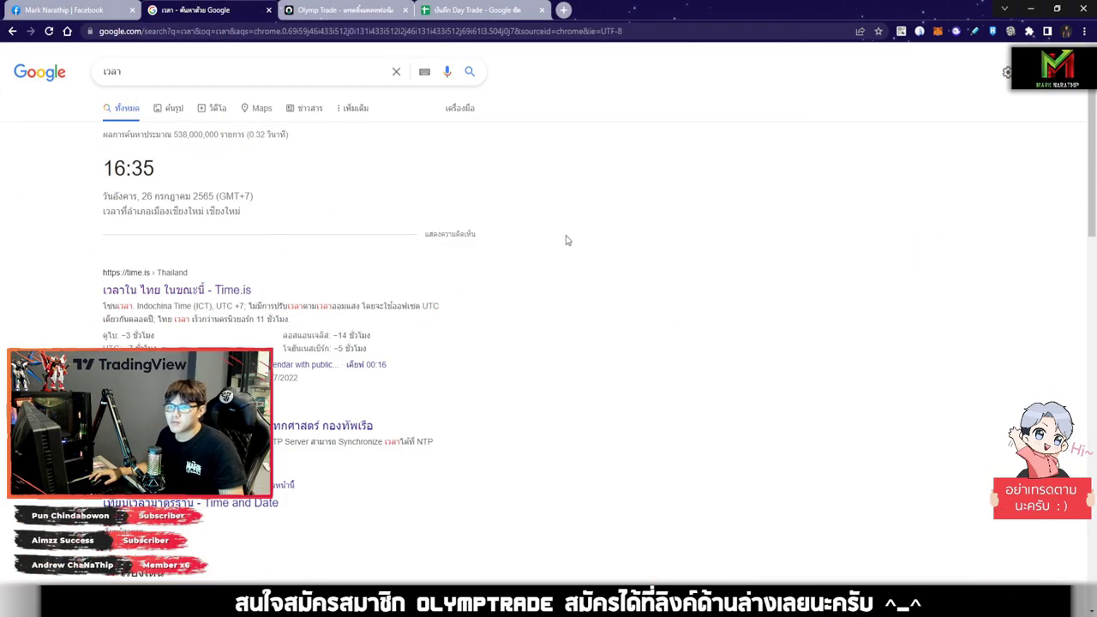
{"action": "left_click_drag", "start_coordinate": [105, 168], "coordinate": [174, 174]}
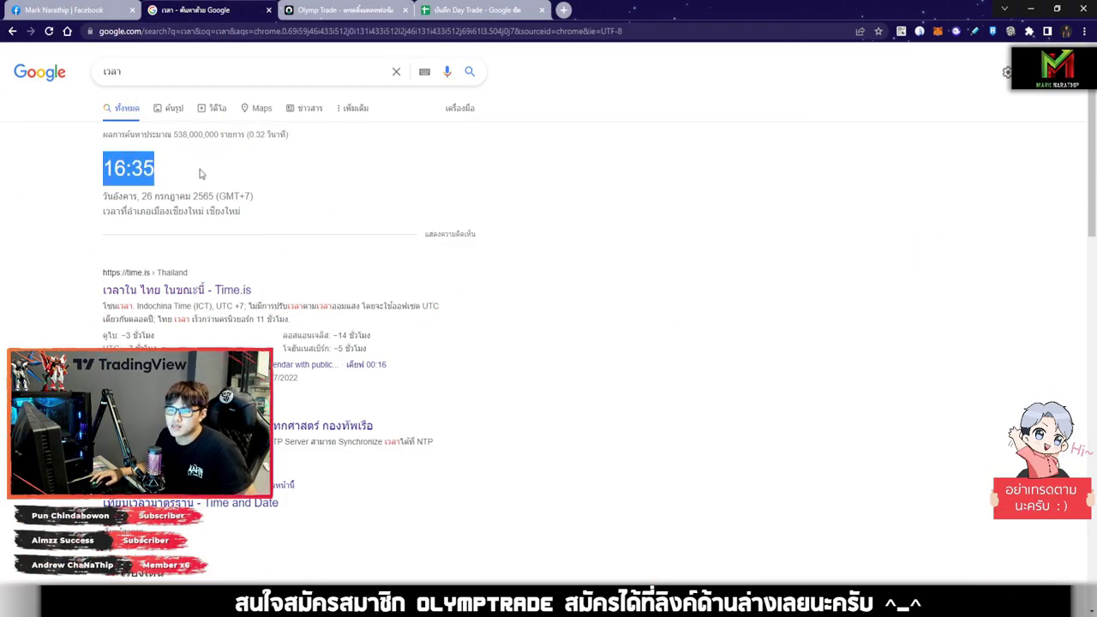
{"action": "left_click", "coordinate": [166, 189]}
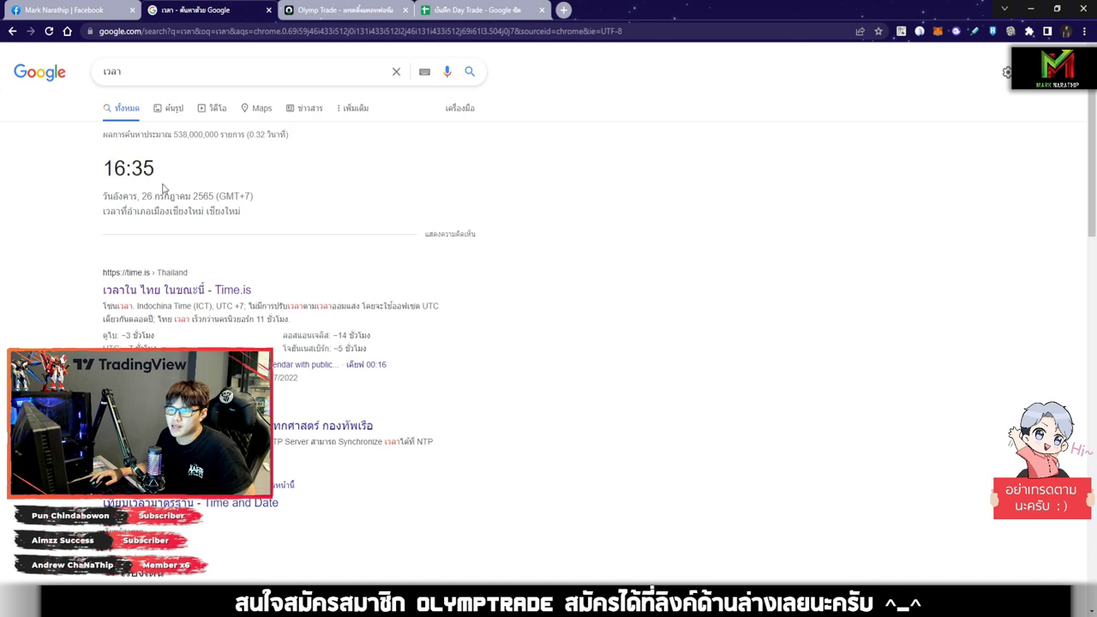
Step: Return to Olymp Trade and examine the one-minute USD/CAD candles, both up close and across the last few hours
{"action": "left_click", "coordinate": [339, 9]}
{"action": "scroll", "coordinate": [745, 201], "scroll_direction": "up", "scroll_amount": 2}
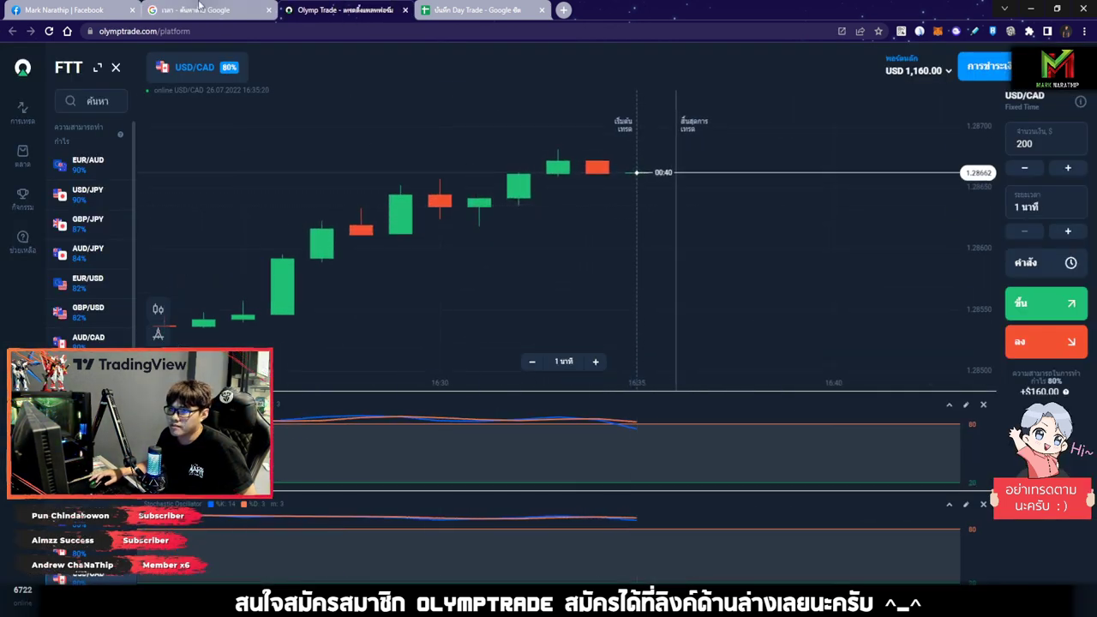
{"action": "scroll", "coordinate": [681, 194], "scroll_direction": "up", "scroll_amount": 2}
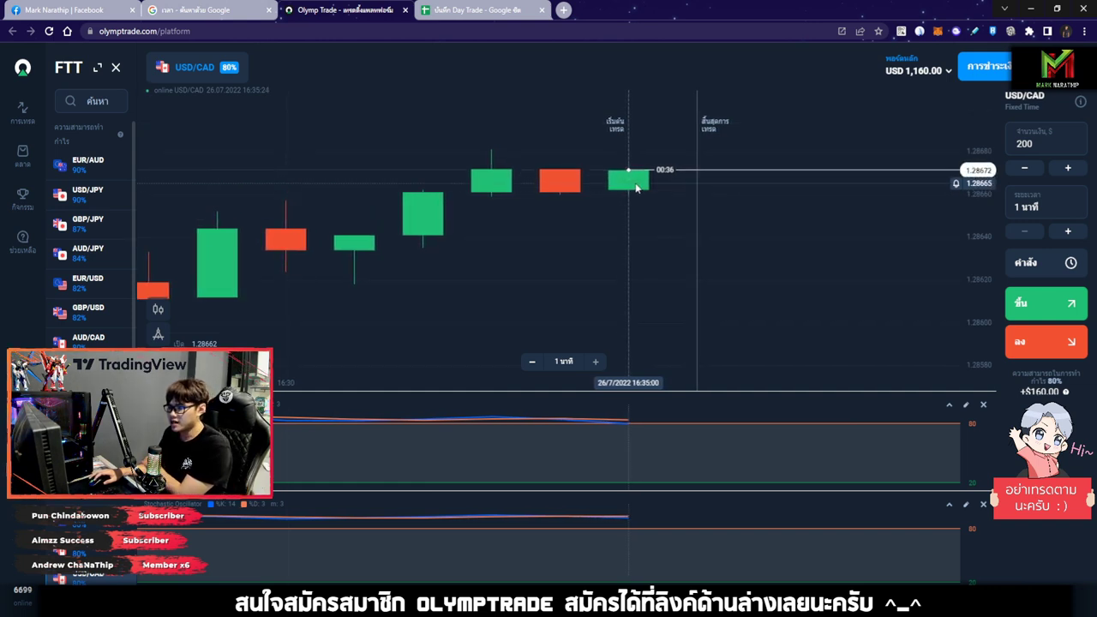
{"action": "scroll", "coordinate": [676, 409], "scroll_direction": "down", "scroll_amount": 5}
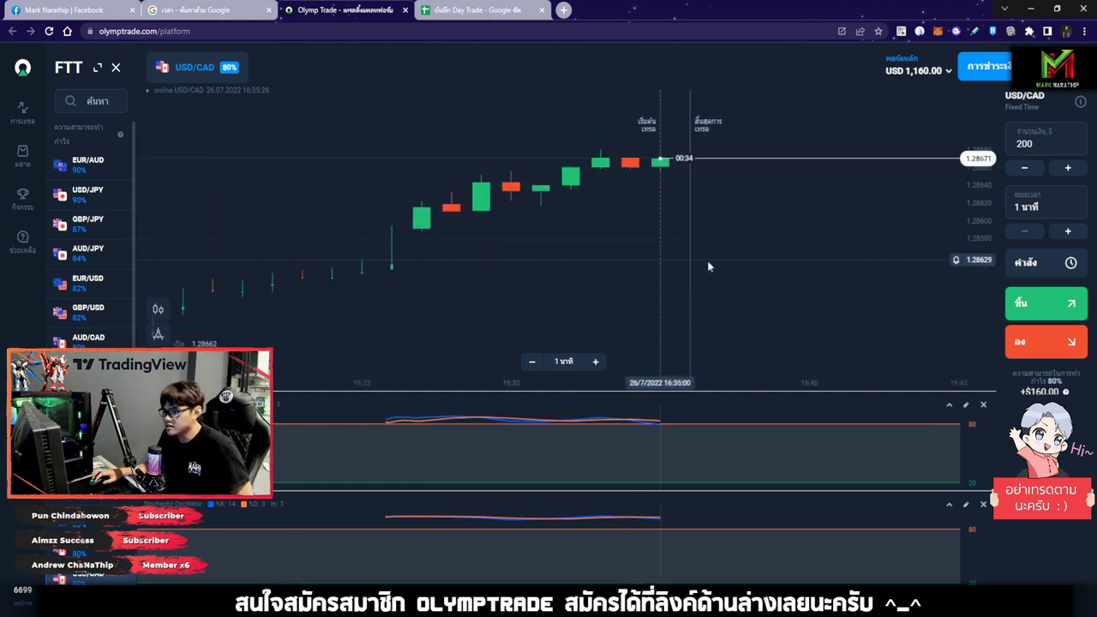
{"action": "scroll", "coordinate": [768, 223], "scroll_direction": "down", "scroll_amount": 4}
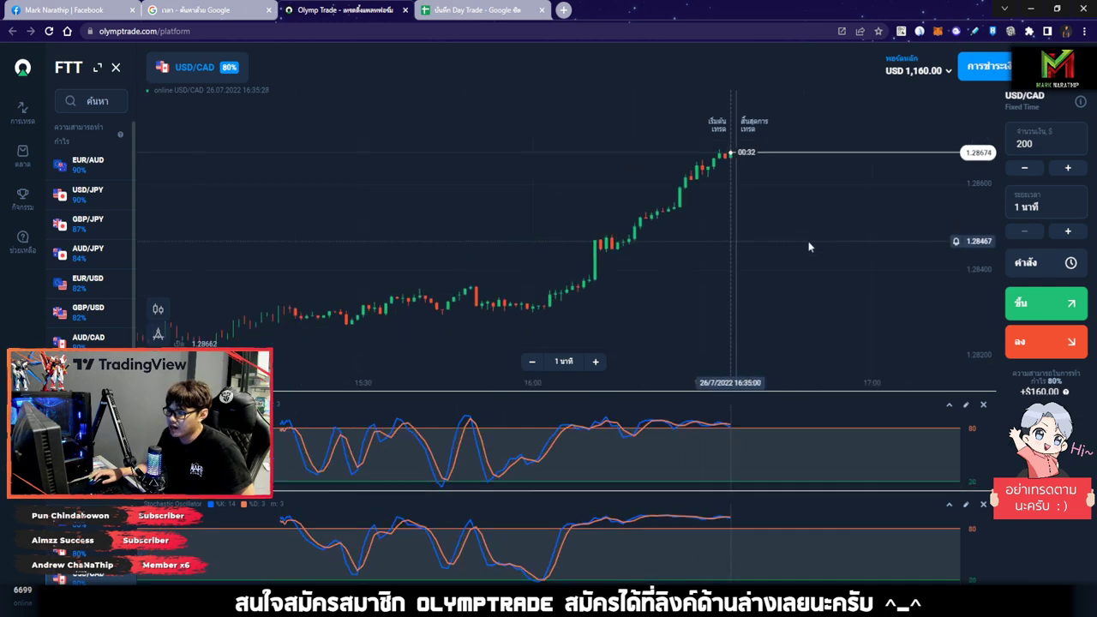
{"action": "scroll", "coordinate": [754, 244], "scroll_direction": "down", "scroll_amount": 5}
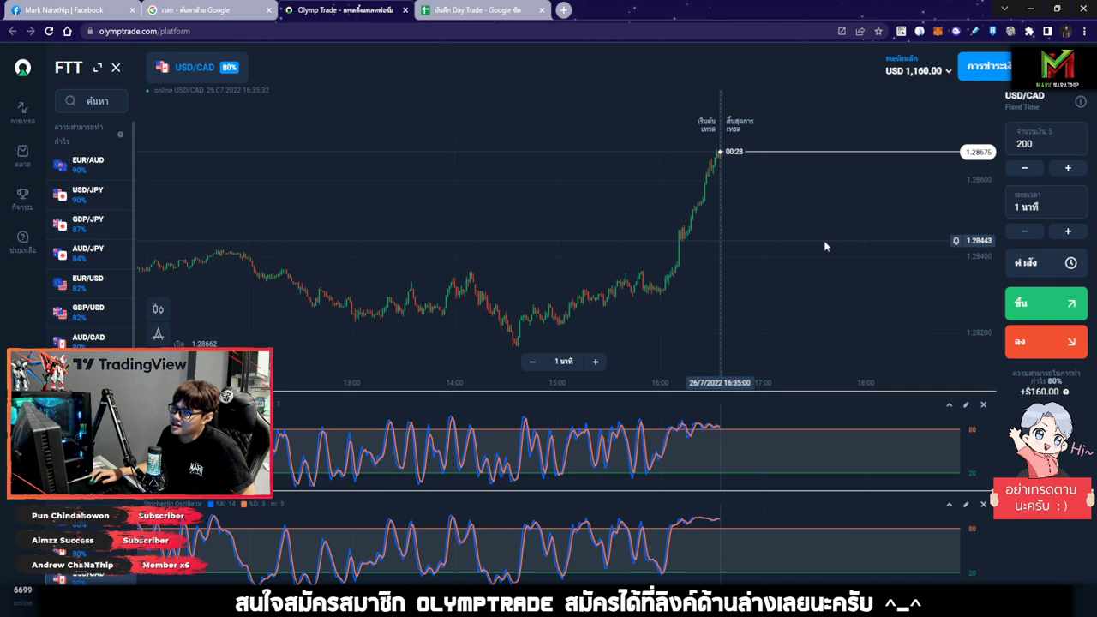
{"action": "scroll", "coordinate": [789, 248], "scroll_direction": "up", "scroll_amount": 4}
{"action": "scroll", "coordinate": [725, 265], "scroll_direction": "down", "scroll_amount": 5}
Step: Draw a rising arrow along the latest USD/CAD rally, and clear it from the chart
{"action": "left_click", "coordinate": [902, 33]}
{"action": "left_click_drag", "start_coordinate": [637, 288], "coordinate": [690, 159]}
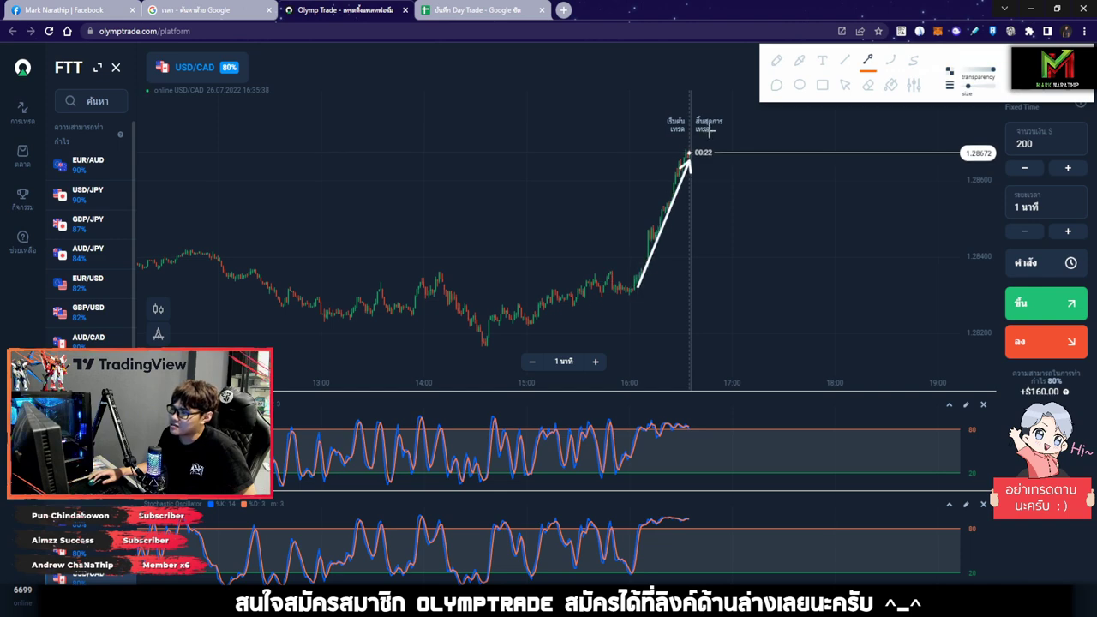
{"action": "left_click", "coordinate": [847, 86]}
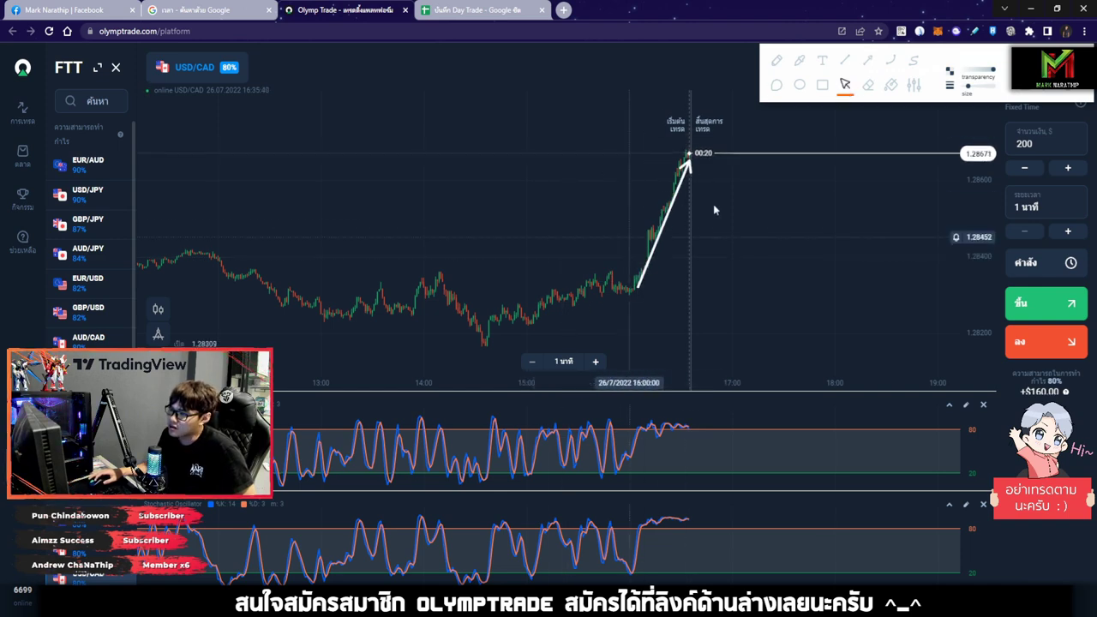
{"action": "scroll", "coordinate": [691, 168], "scroll_direction": "up", "scroll_amount": 5}
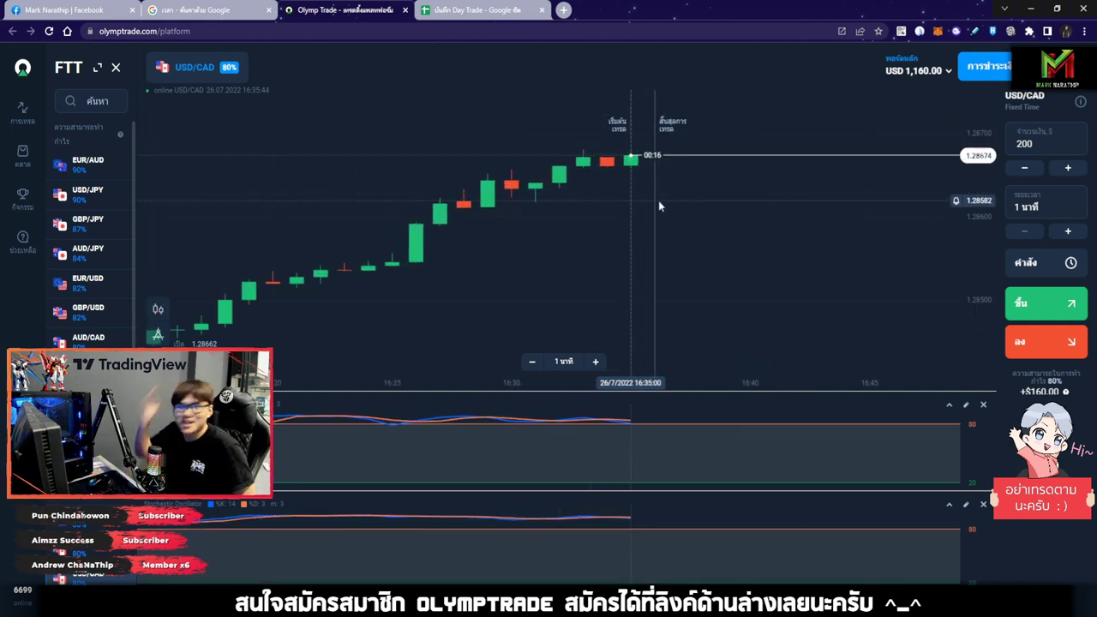
Step: Inspect the top of the USD/CAD rally and its Stochastic readings, and open a $200 one-minute down trade
{"action": "scroll", "coordinate": [665, 206], "scroll_direction": "down", "scroll_amount": 2}
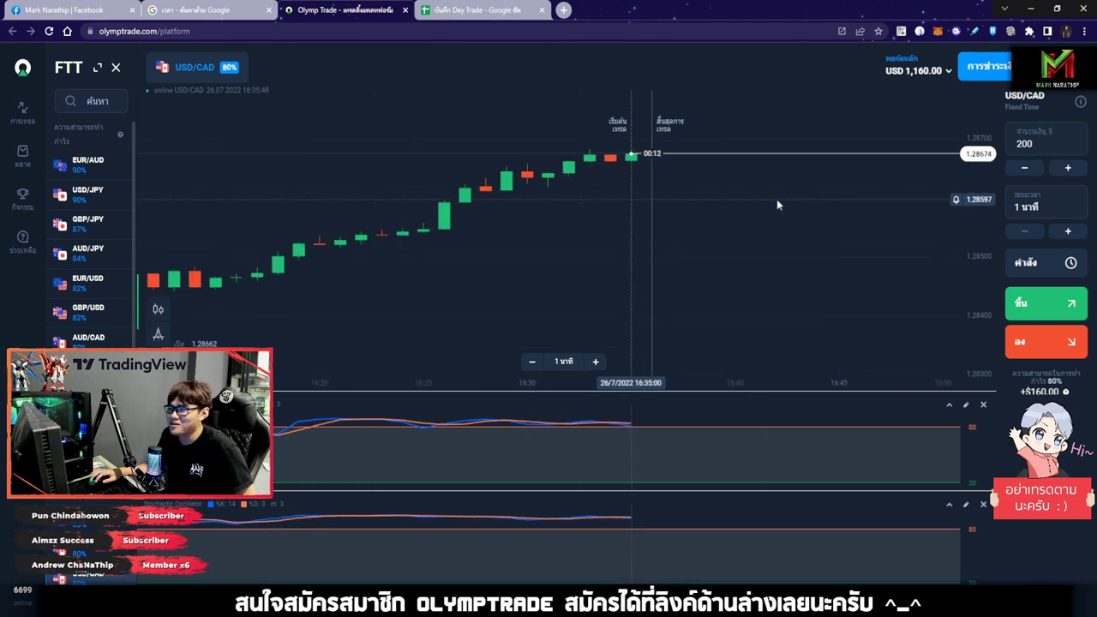
{"action": "scroll", "coordinate": [746, 201], "scroll_direction": "up", "scroll_amount": 2}
{"action": "scroll", "coordinate": [731, 212], "scroll_direction": "down", "scroll_amount": 3}
{"action": "scroll", "coordinate": [730, 211], "scroll_direction": "down", "scroll_amount": 4}
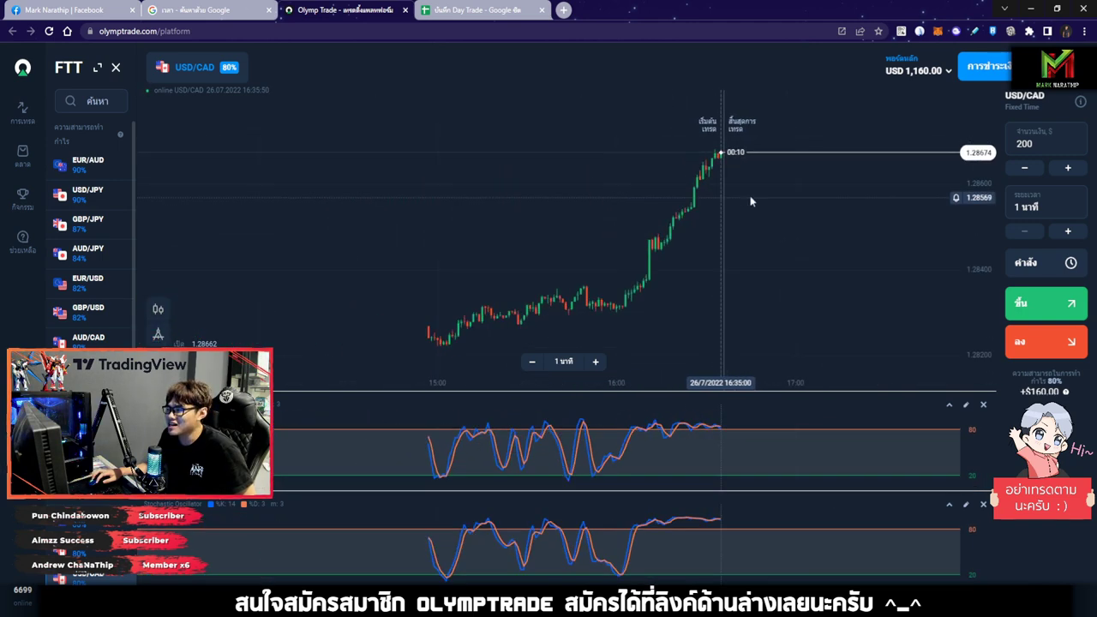
{"action": "scroll", "coordinate": [678, 223], "scroll_direction": "up", "scroll_amount": 2}
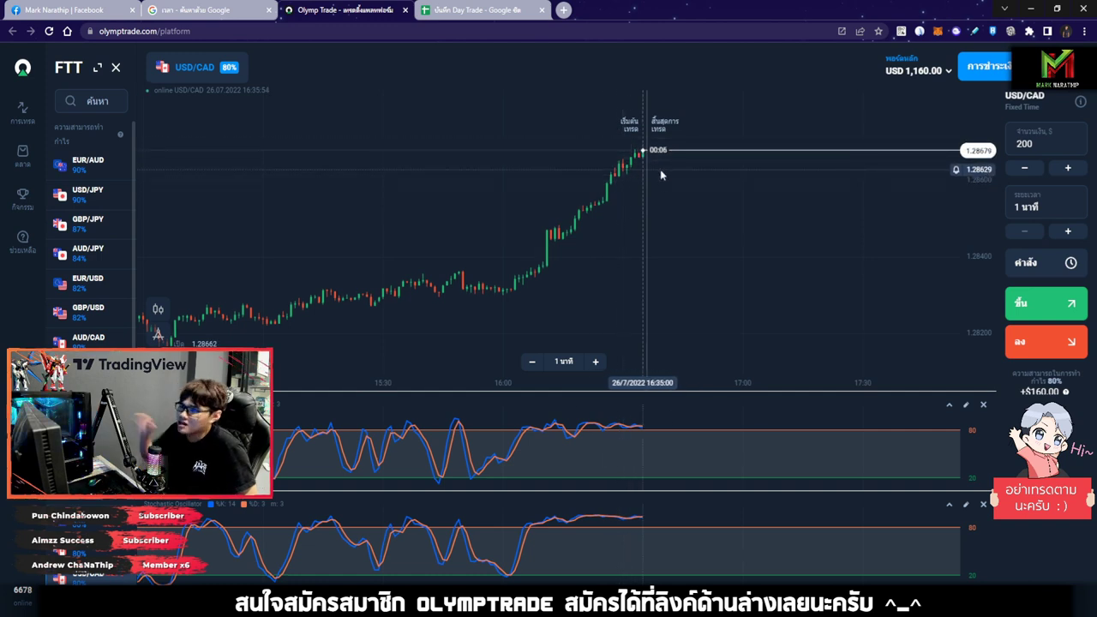
{"action": "scroll", "coordinate": [603, 183], "scroll_direction": "up", "scroll_amount": 1}
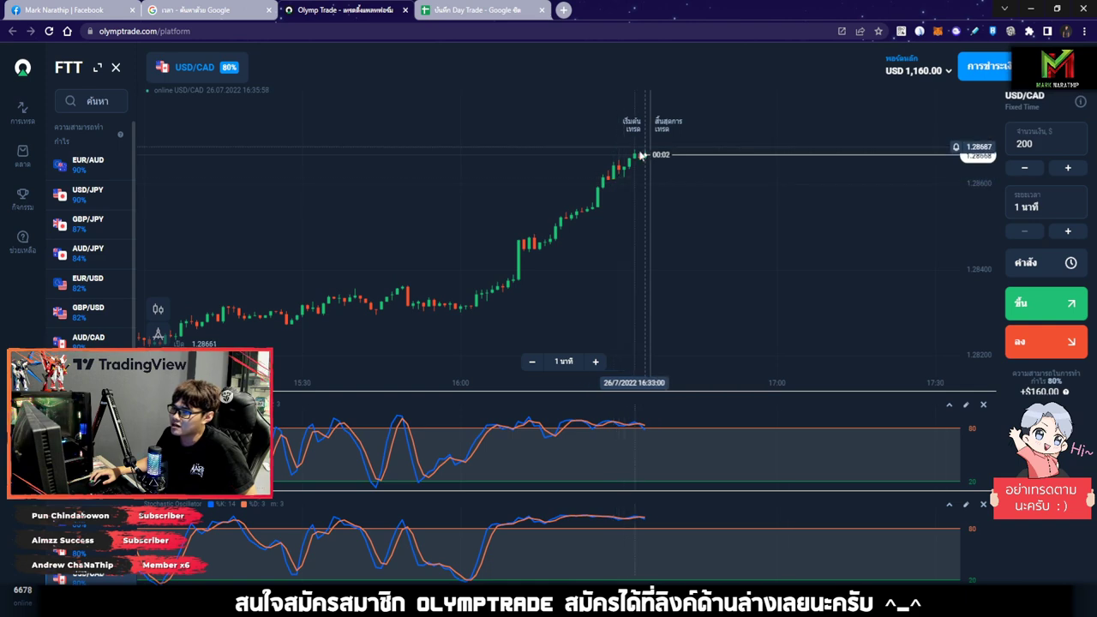
{"action": "left_click", "coordinate": [1041, 342]}
Step: View USD/CAD with ten-minute candles, draw a long descending arrow above the highs, and restore the cleared one-minute chart
{"action": "scroll", "coordinate": [620, 208], "scroll_direction": "up", "scroll_amount": 1}
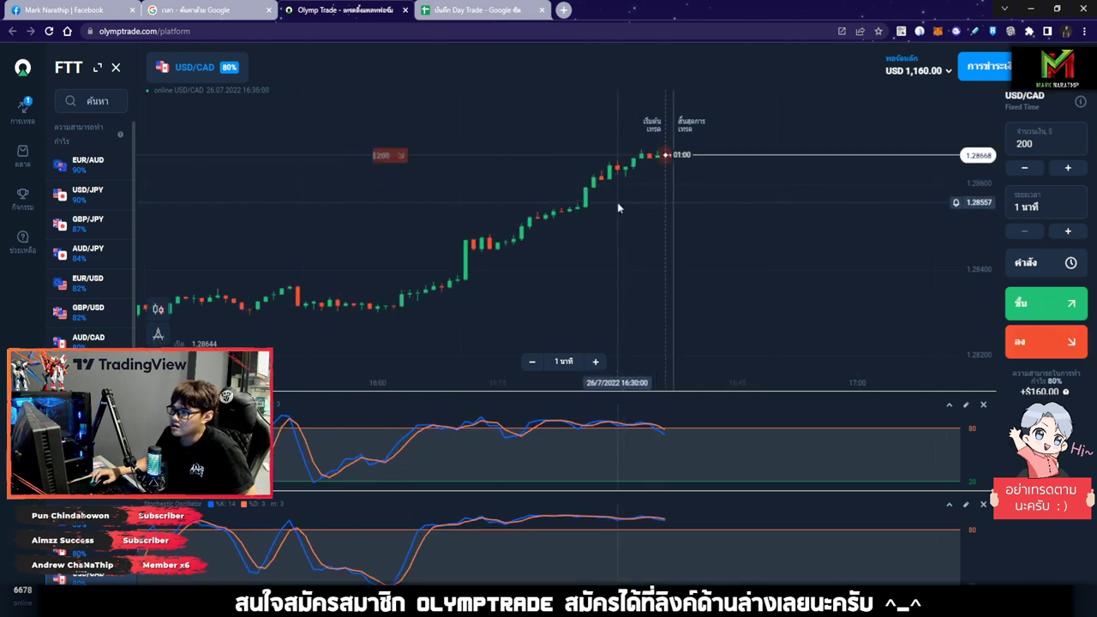
{"action": "scroll", "coordinate": [727, 186], "scroll_direction": "up", "scroll_amount": 5}
{"action": "scroll", "coordinate": [755, 196], "scroll_direction": "up", "scroll_amount": 3}
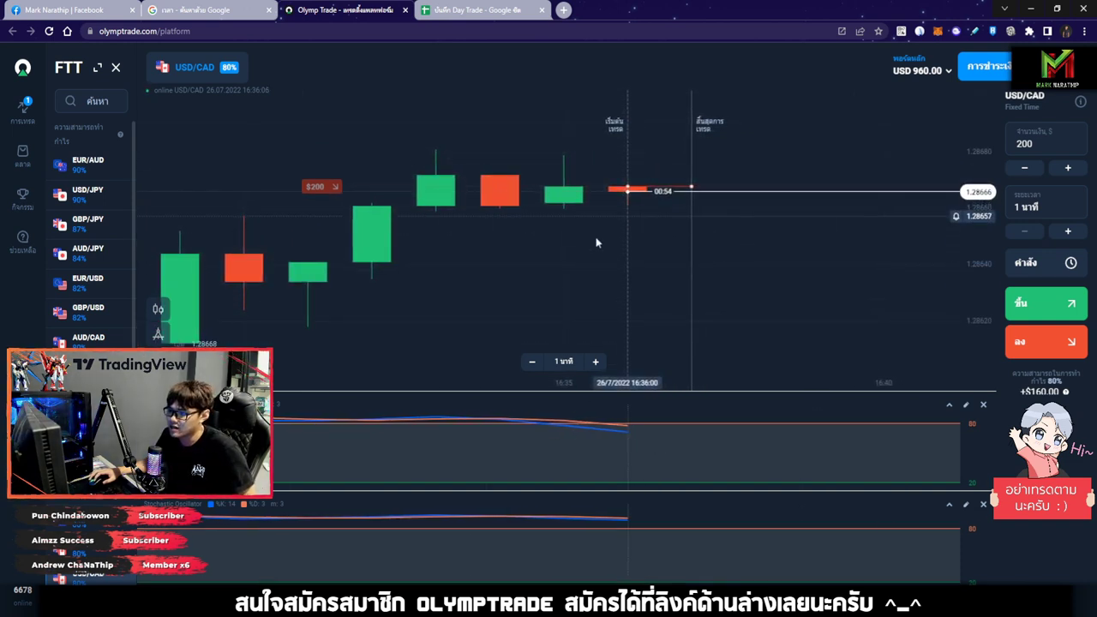
{"action": "scroll", "coordinate": [686, 214], "scroll_direction": "down", "scroll_amount": 3}
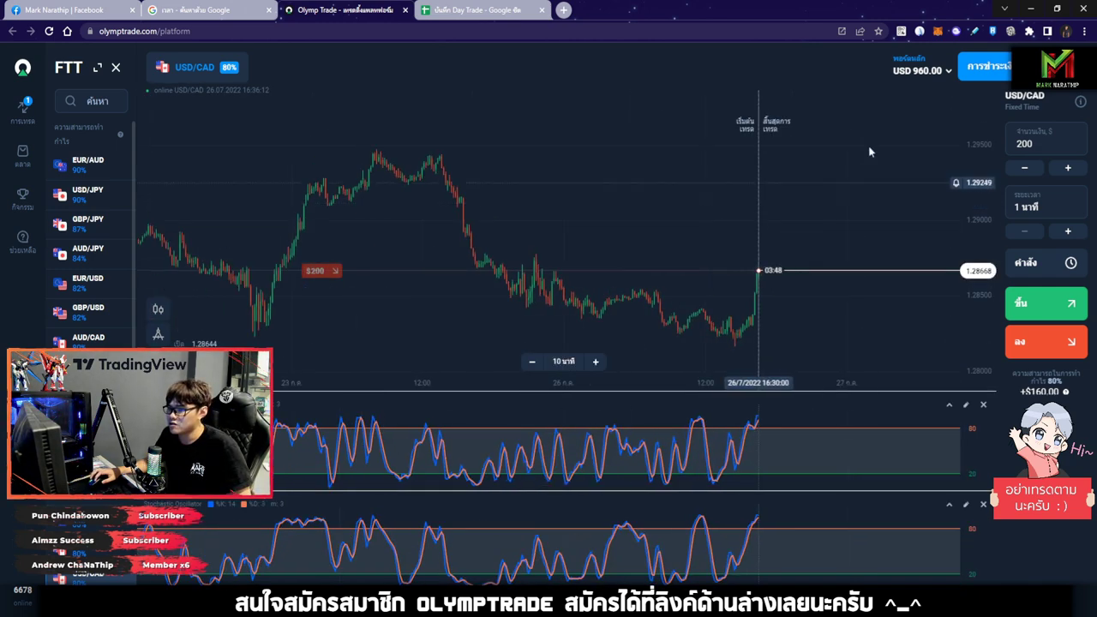
{"action": "left_click", "coordinate": [921, 32]}
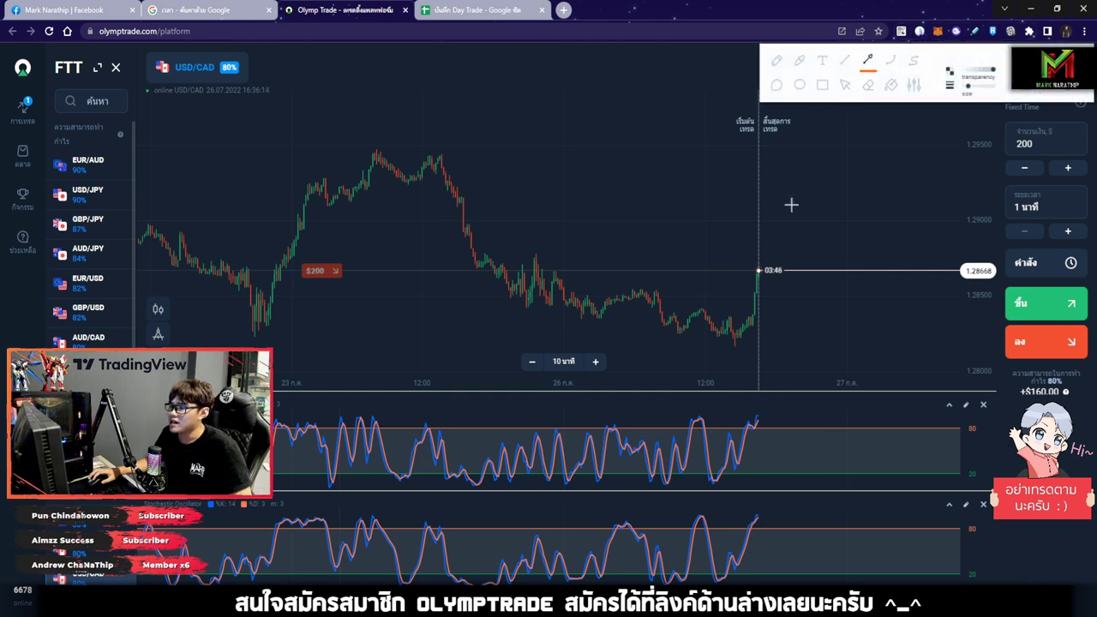
{"action": "mouse_move", "coordinate": [367, 130]}
{"action": "left_mouse_down"}
{"action": "mouse_move", "coordinate": [784, 233]}
{"action": "mouse_move", "coordinate": [819, 275]}
{"action": "left_mouse_up"}
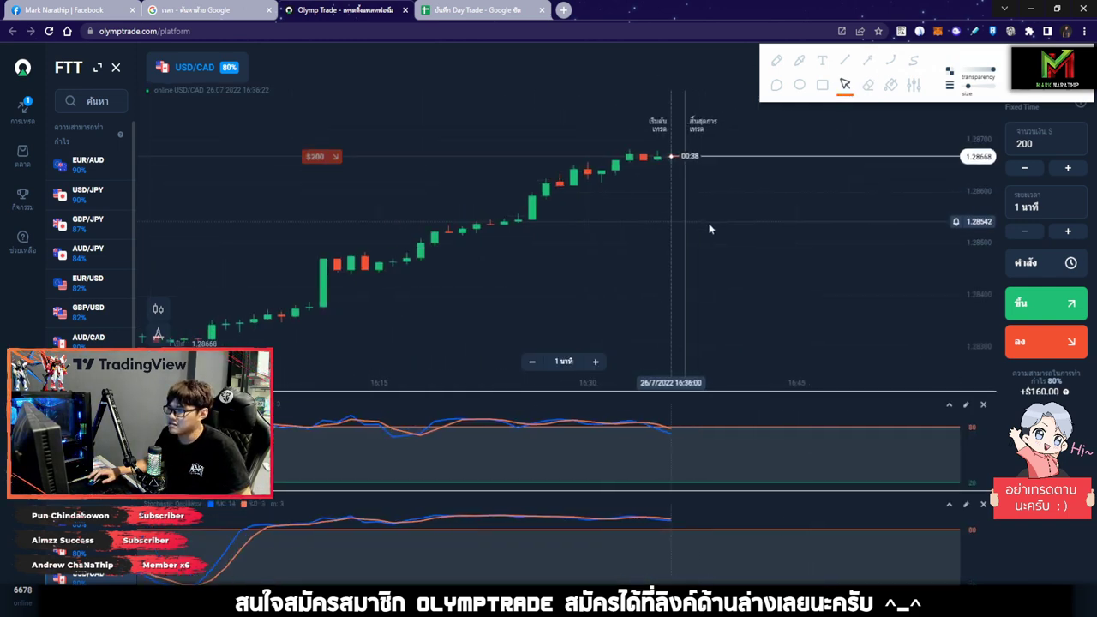
Step: Annotate USD/CAD with two descending arrows above the highs, one rising along the rally, two steep falling ones, and box the latest upper Stochastic crossover
{"action": "left_click", "coordinate": [867, 60]}
{"action": "left_click_drag", "start_coordinate": [599, 83], "coordinate": [777, 161]}
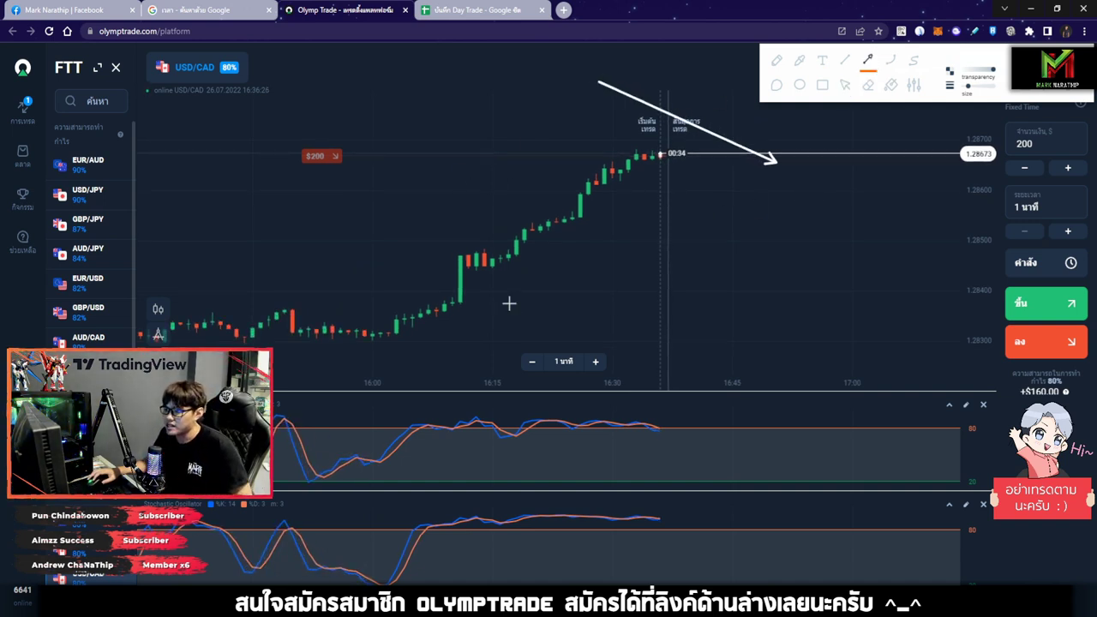
{"action": "mouse_move", "coordinate": [390, 339]}
{"action": "left_mouse_down"}
{"action": "mouse_move", "coordinate": [577, 237]}
{"action": "mouse_move", "coordinate": [636, 155]}
{"action": "left_mouse_up"}
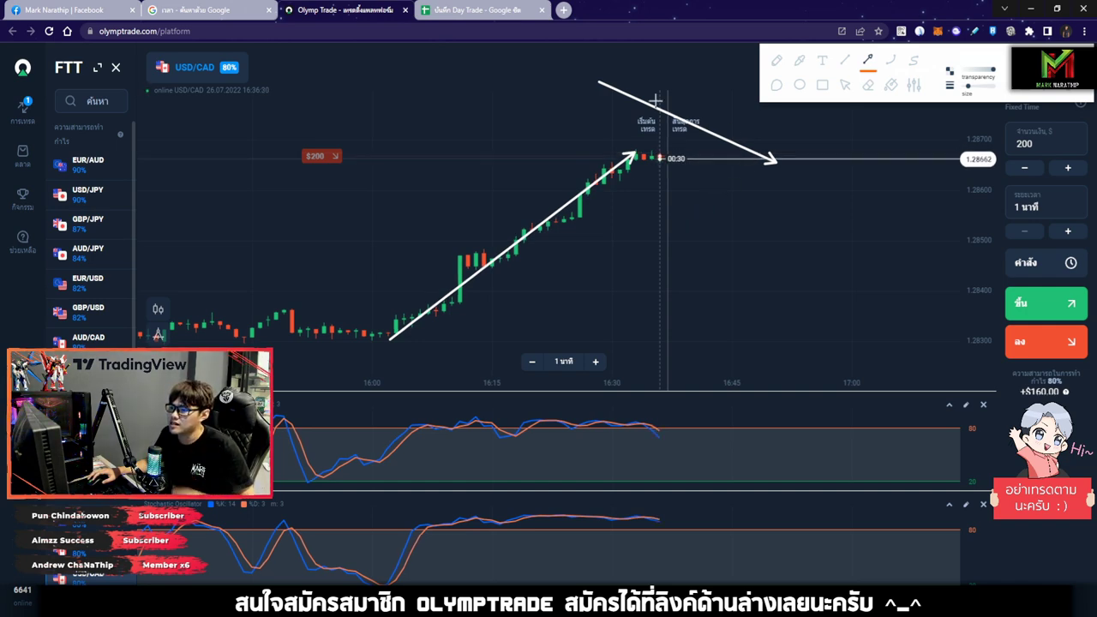
{"action": "left_click_drag", "start_coordinate": [710, 166], "coordinate": [811, 308]}
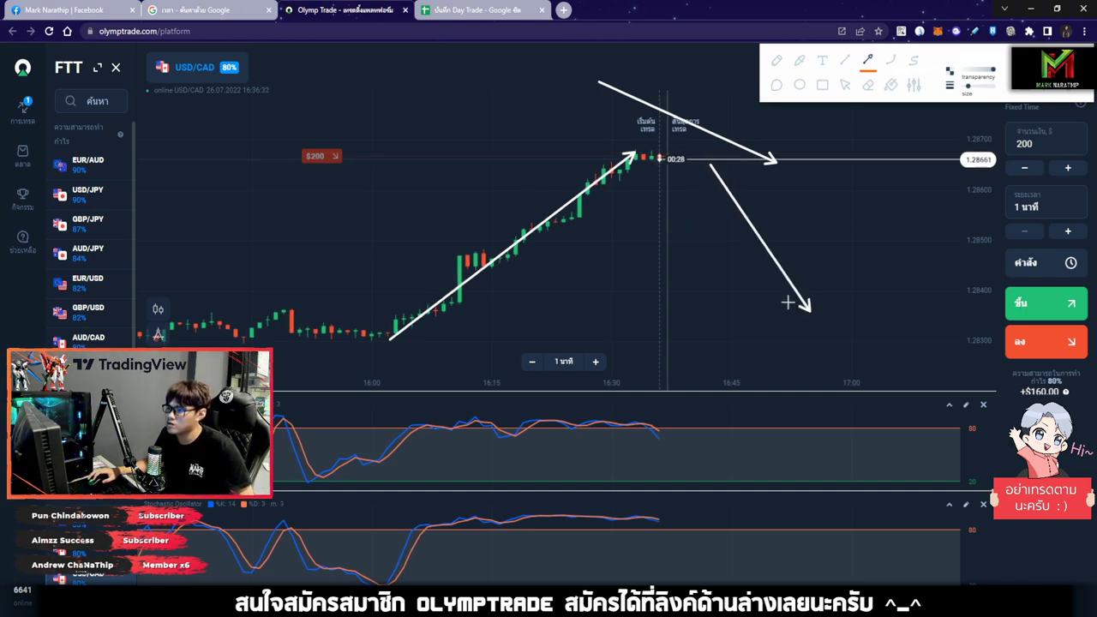
{"action": "left_click_drag", "start_coordinate": [726, 130], "coordinate": [845, 167]}
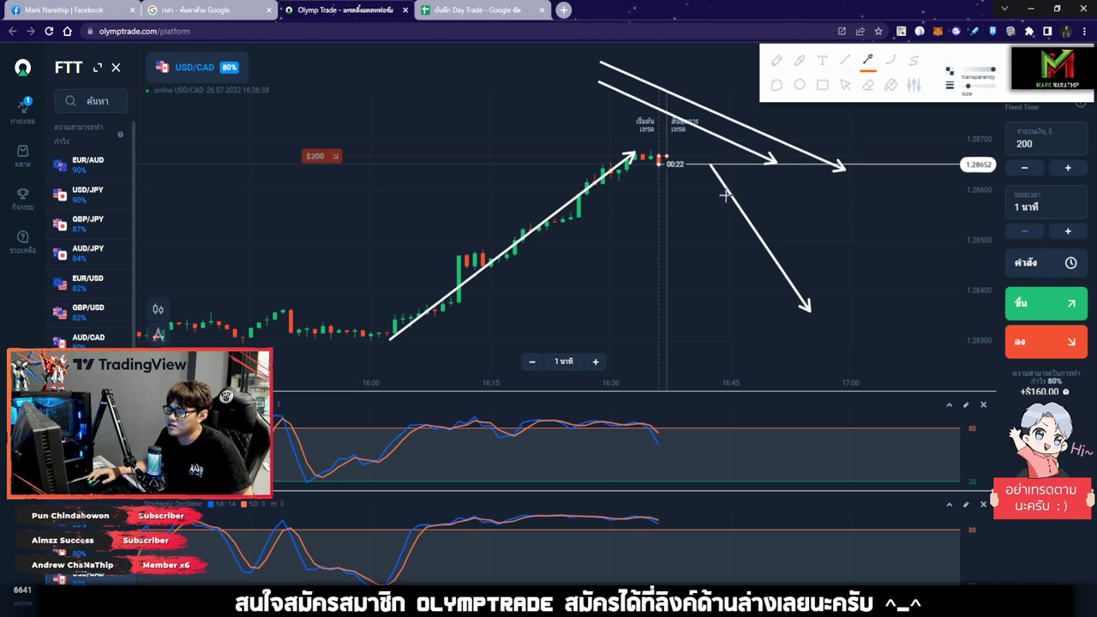
{"action": "left_click_drag", "start_coordinate": [695, 173], "coordinate": [783, 331]}
{"action": "left_click", "coordinate": [822, 84]}
{"action": "left_click_drag", "start_coordinate": [621, 409], "coordinate": [679, 462]}
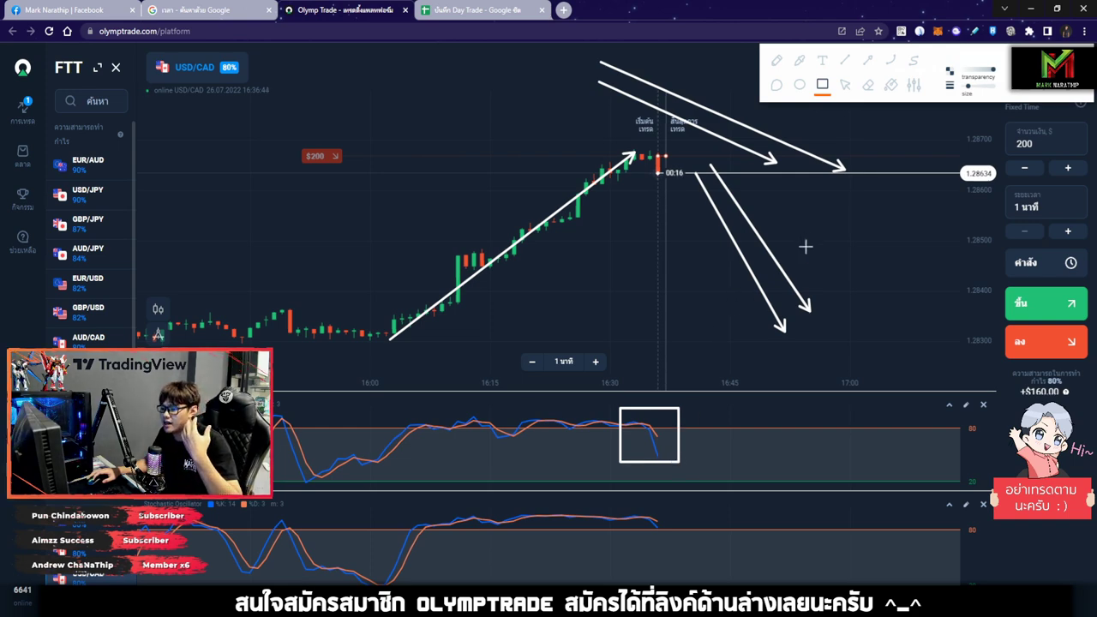
Step: Draw eight short descending arrows along the upper side of the USD/CAD rally, and switch back to the cursor
{"action": "left_click", "coordinate": [868, 60]}
{"action": "left_click_drag", "start_coordinate": [531, 76], "coordinate": [592, 117]}
{"action": "left_click_drag", "start_coordinate": [477, 88], "coordinate": [555, 136]}
{"action": "left_click_drag", "start_coordinate": [468, 121], "coordinate": [522, 168]}
{"action": "left_click_drag", "start_coordinate": [424, 140], "coordinate": [497, 184]}
{"action": "left_click_drag", "start_coordinate": [418, 174], "coordinate": [480, 227]}
{"action": "left_click_drag", "start_coordinate": [394, 199], "coordinate": [456, 241]}
{"action": "left_click_drag", "start_coordinate": [367, 227], "coordinate": [426, 277]}
{"action": "left_click_drag", "start_coordinate": [317, 247], "coordinate": [398, 317]}
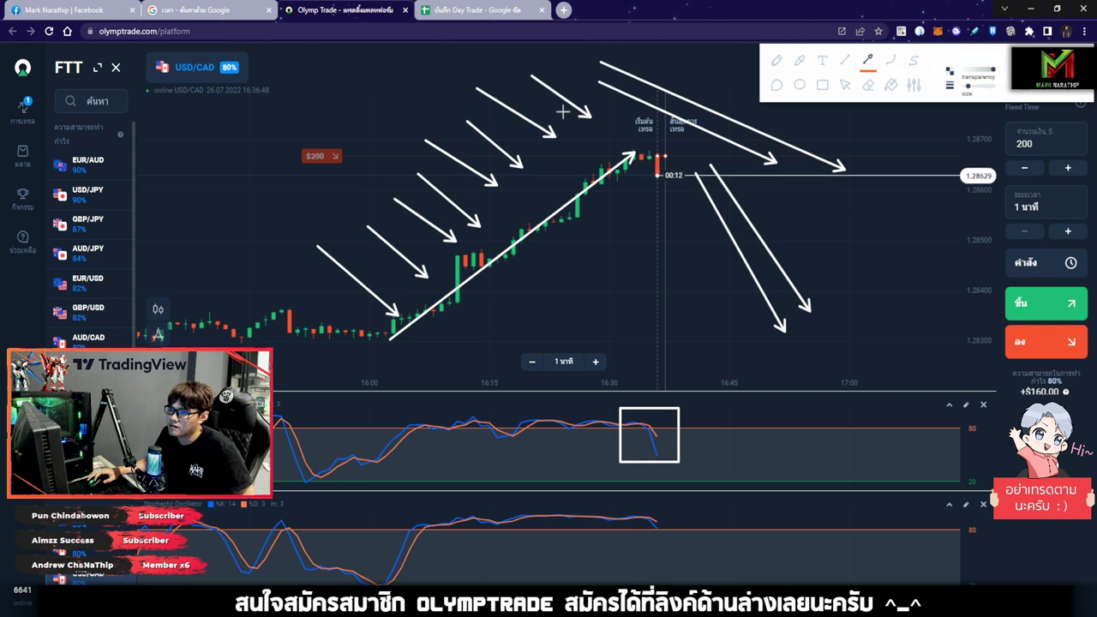
{"action": "left_click", "coordinate": [845, 86]}
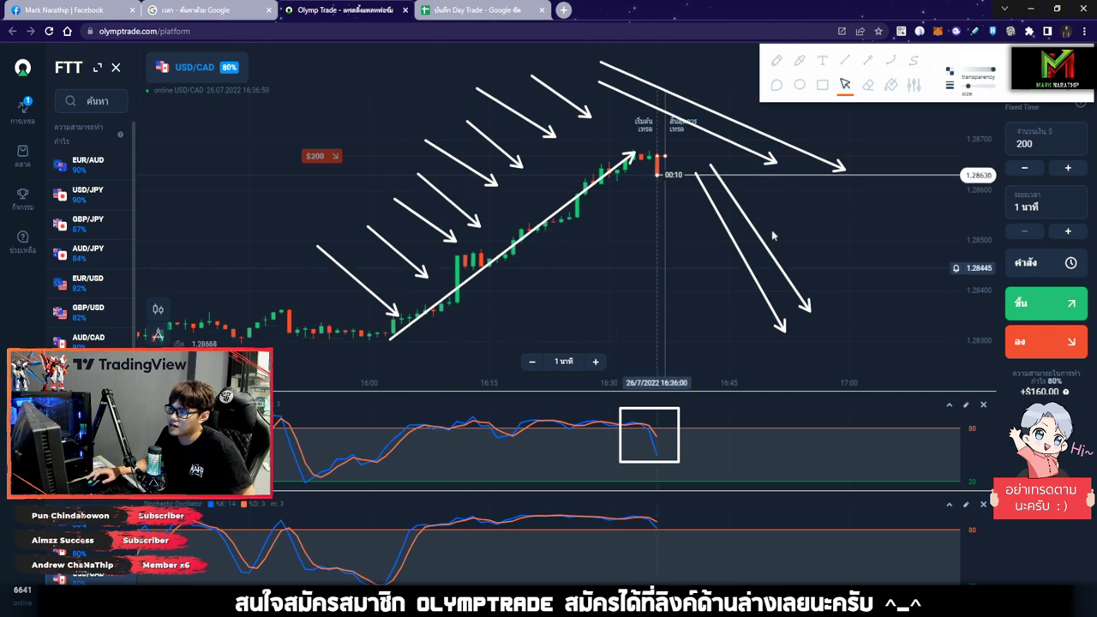
Step: Clear all the drawn annotations from the USD/CAD chart, leave drawing mode, and follow the latest candles up close until the $200 trade expires
{"action": "key", "text": "Delete"}
{"action": "key", "text": "Escape"}
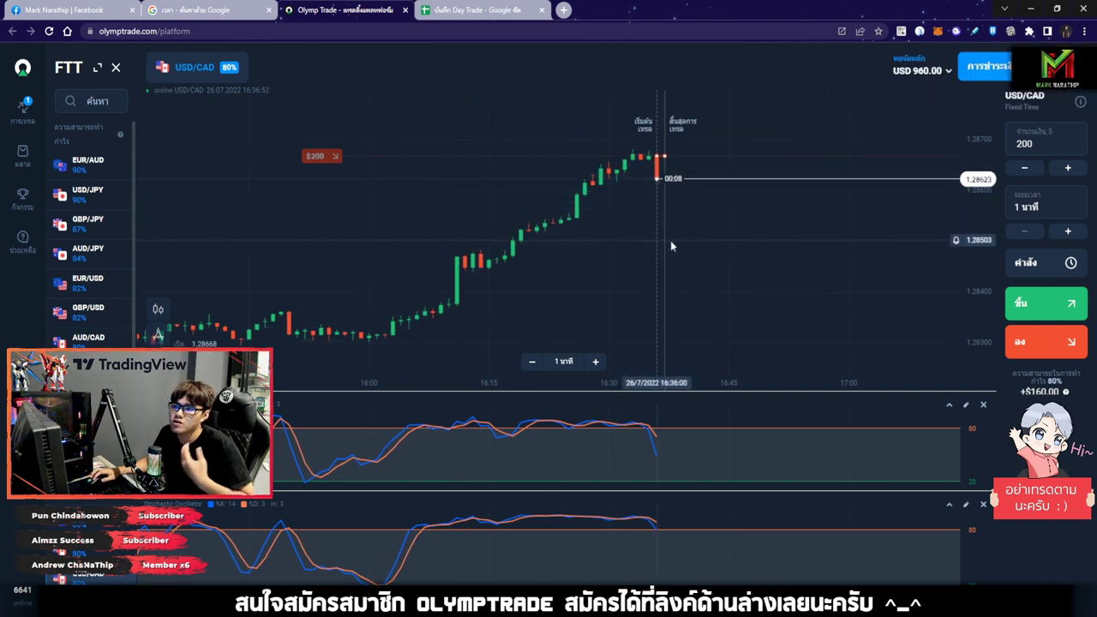
{"action": "scroll", "coordinate": [744, 228], "scroll_direction": "up", "scroll_amount": 5}
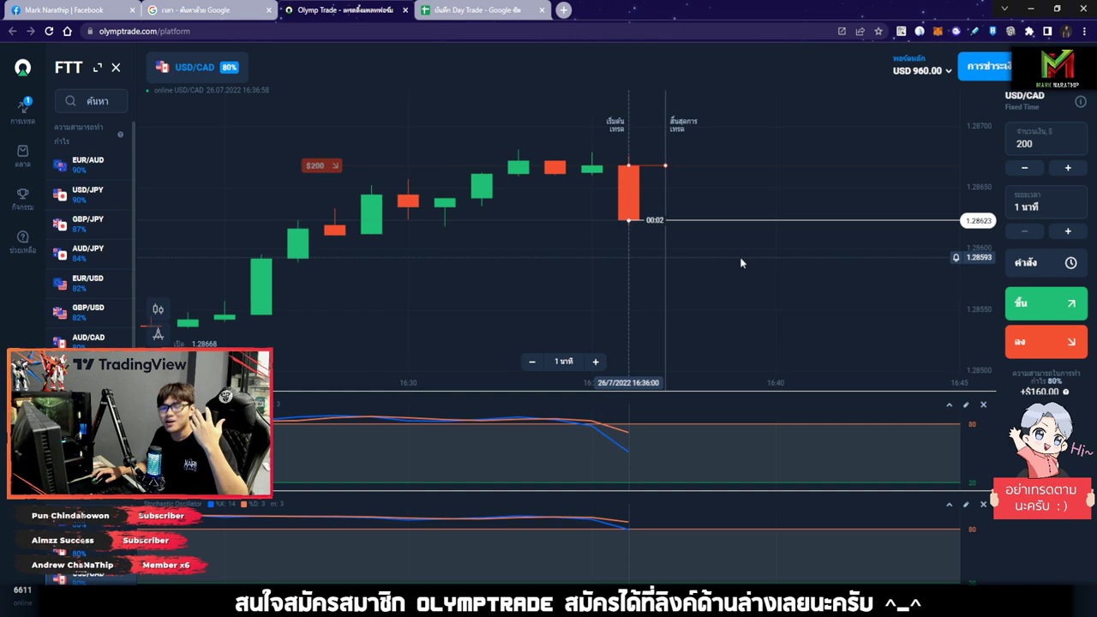
{"action": "scroll", "coordinate": [686, 243], "scroll_direction": "up", "scroll_amount": 2}
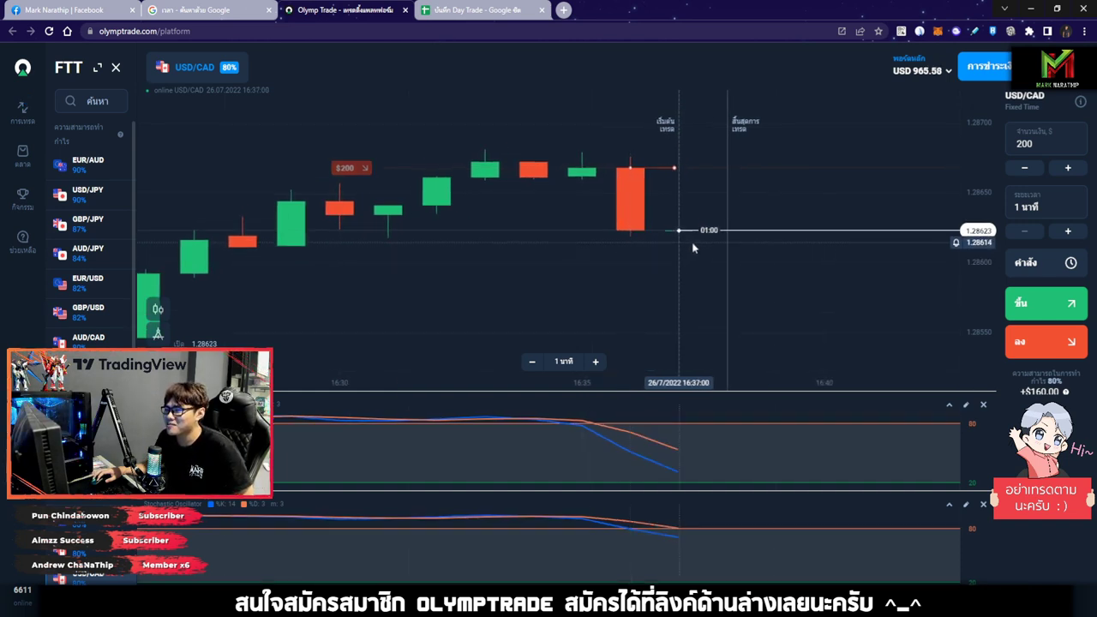
{"action": "scroll", "coordinate": [705, 247], "scroll_direction": "up", "scroll_amount": 1}
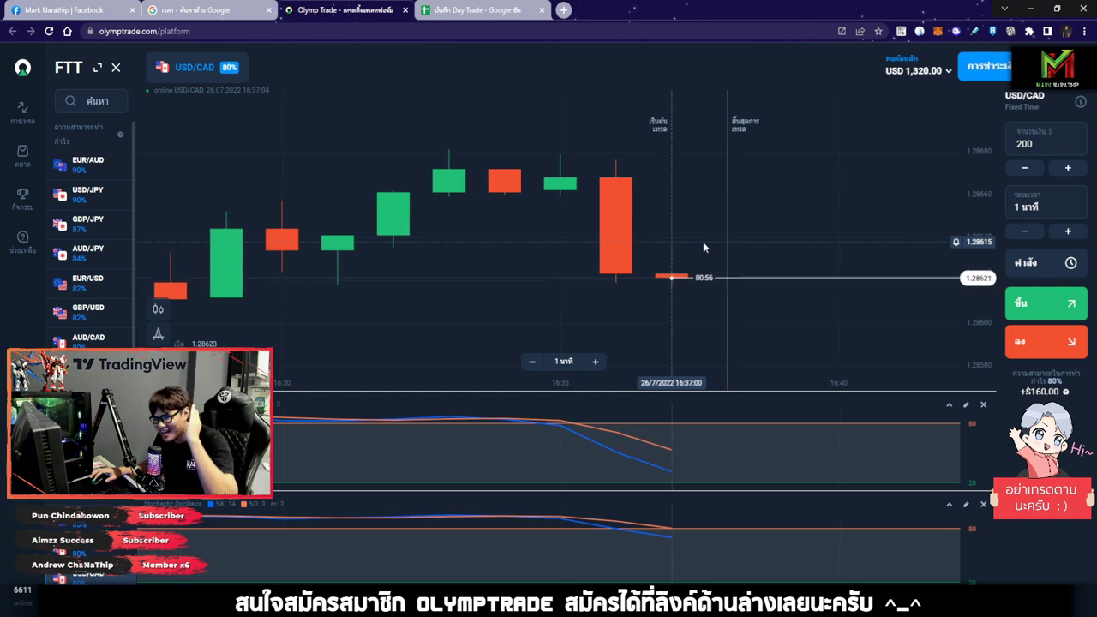
{"action": "scroll", "coordinate": [732, 172], "scroll_direction": "down", "scroll_amount": 10}
Step: In the day-trade sheet, enter 80% as the profit percentage of trade 2 and select that trade's stake
{"action": "key", "text": "ctrl+Tab"}
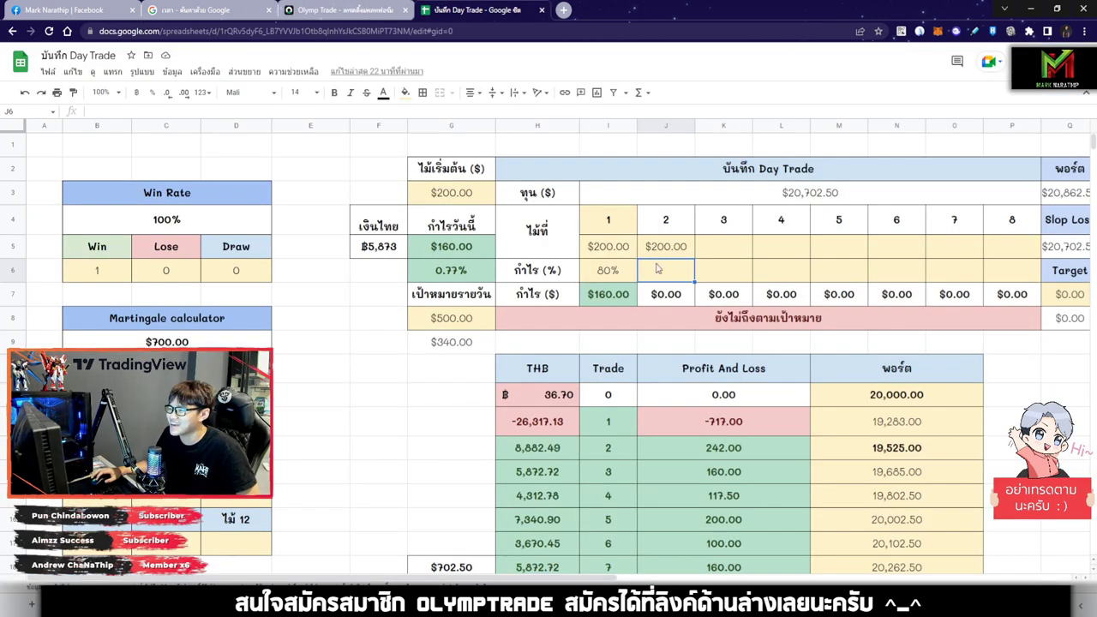
{"action": "type", "text": "8/01"}
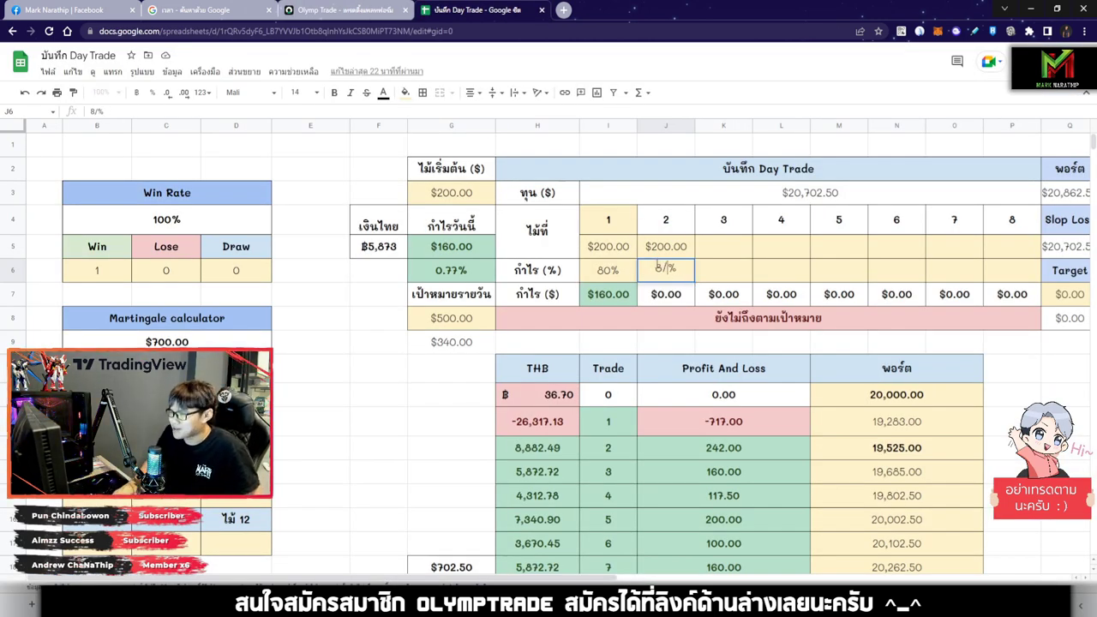
{"action": "key", "text": "Return"}
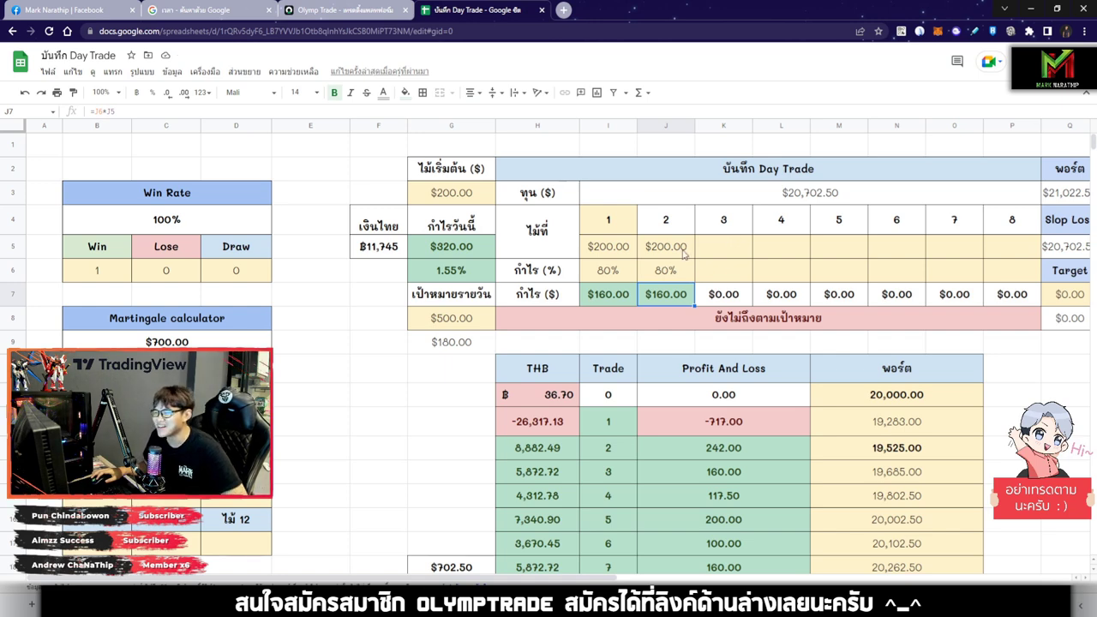
{"action": "left_click", "coordinate": [684, 253]}
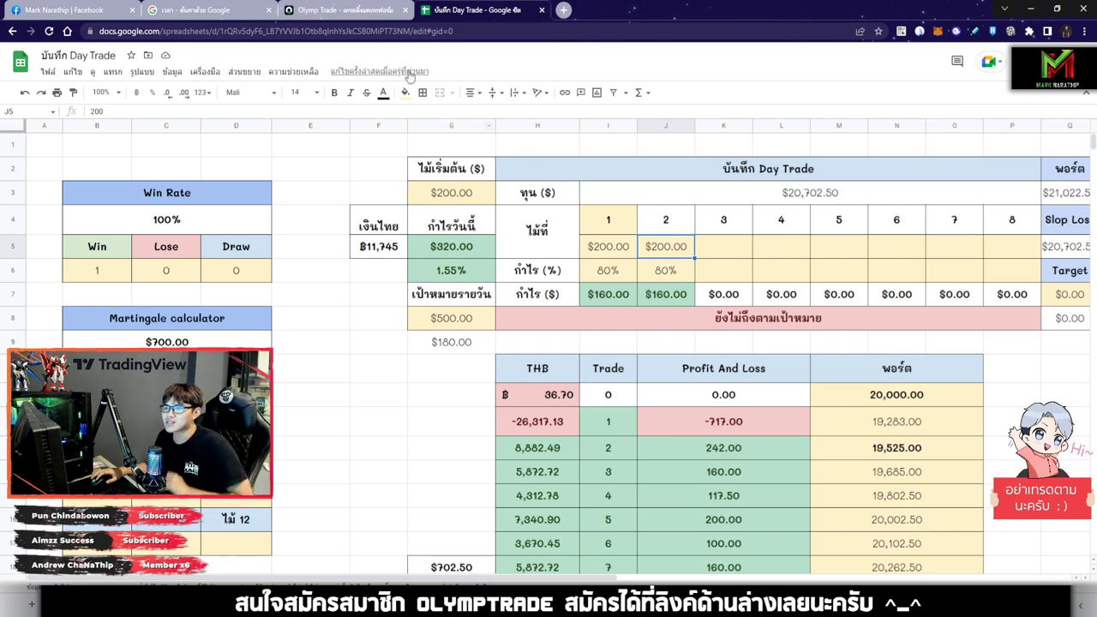
Step: Check the Olymp Trade account balance, and compare today's profit in the sheet with the Profit And Loss entries of trades 2 to 9
{"action": "left_click", "coordinate": [352, 10]}
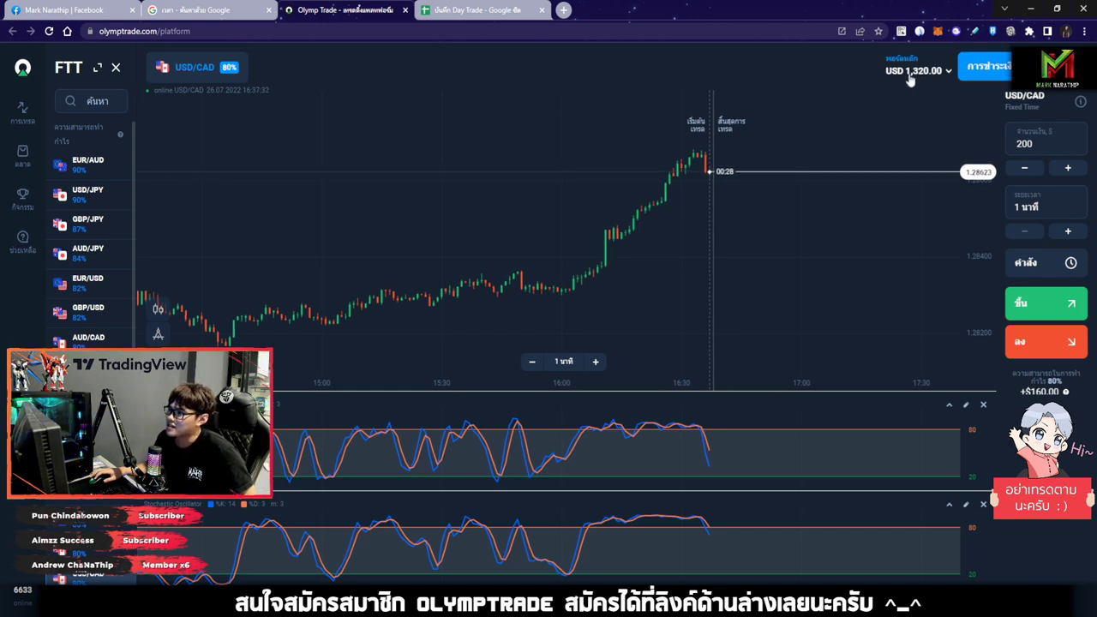
{"action": "left_click", "coordinate": [477, 10]}
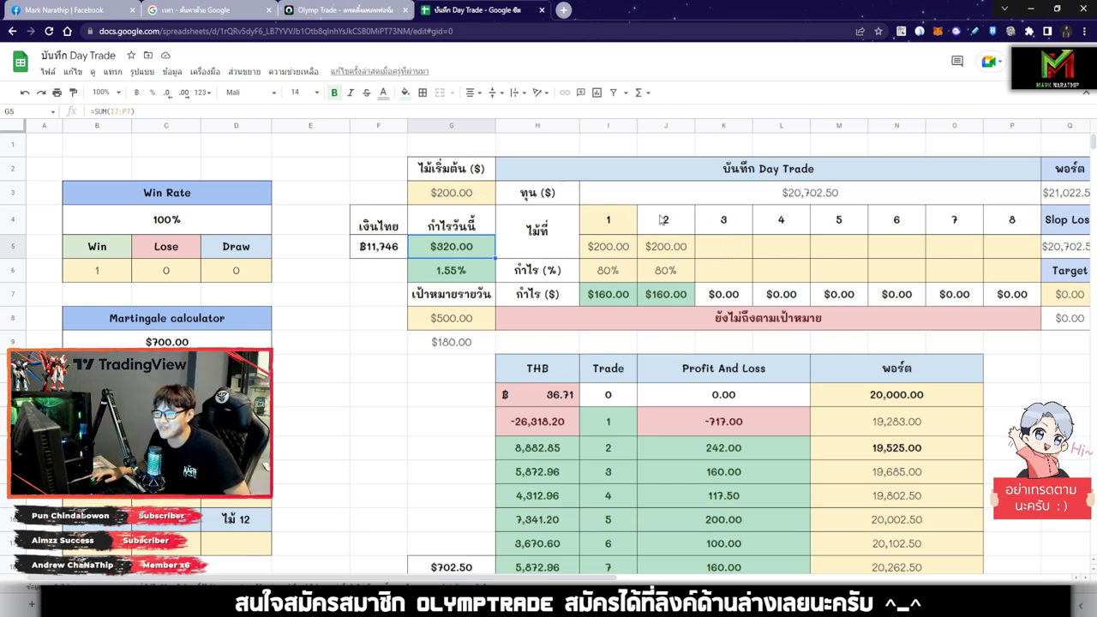
{"action": "scroll", "coordinate": [662, 221], "scroll_direction": "down", "scroll_amount": 5}
{"action": "scroll", "coordinate": [793, 224], "scroll_direction": "up", "scroll_amount": 2}
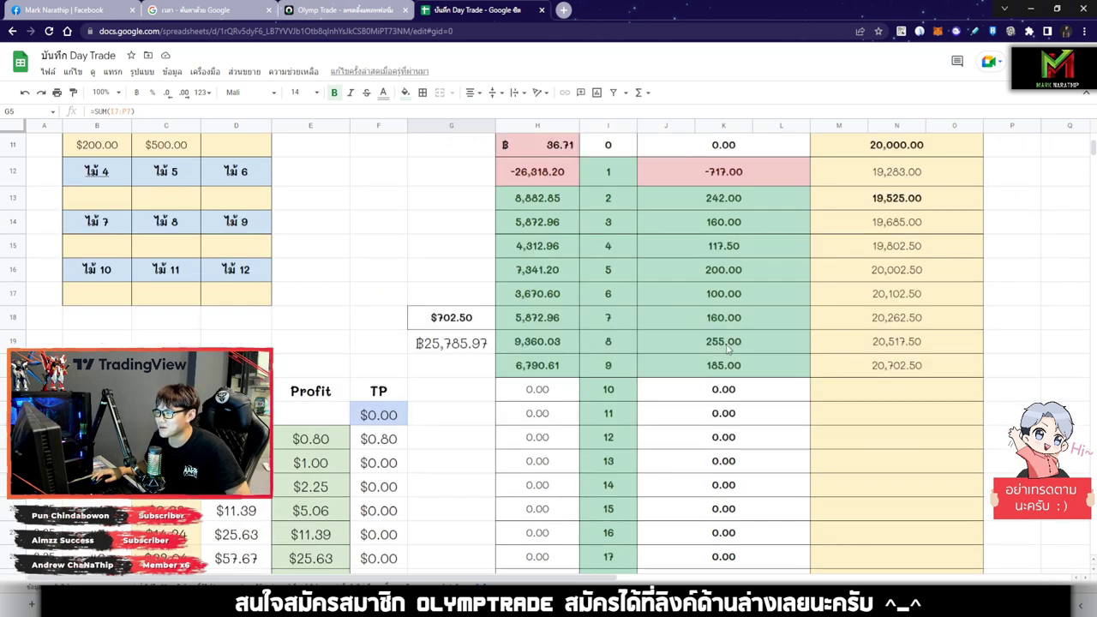
{"action": "left_click_drag", "start_coordinate": [721, 204], "coordinate": [723, 366]}
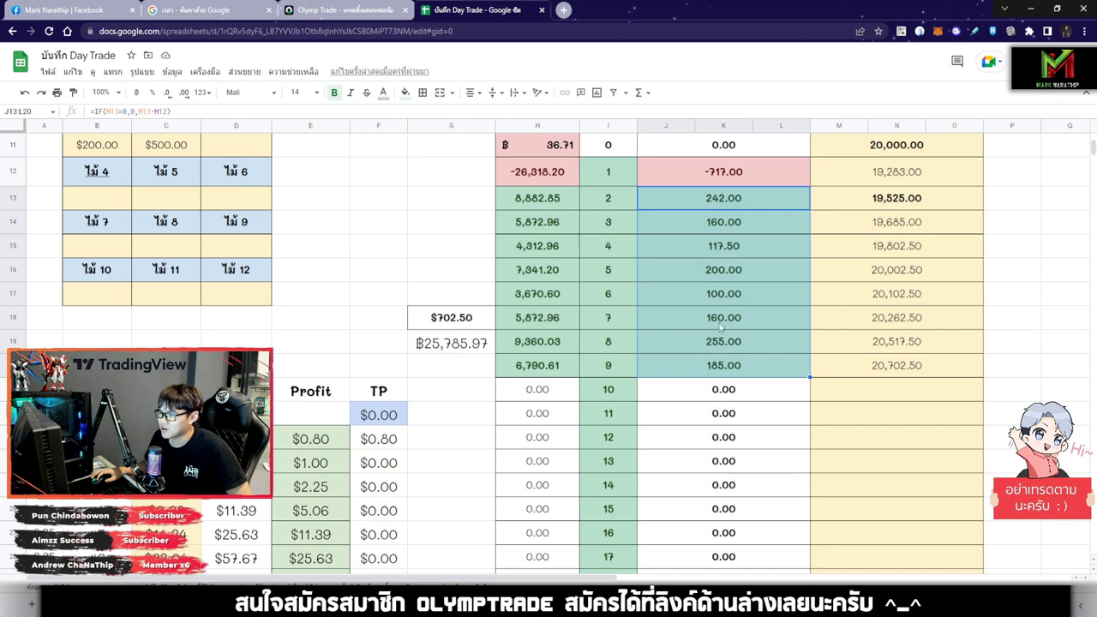
{"action": "left_click", "coordinate": [735, 339]}
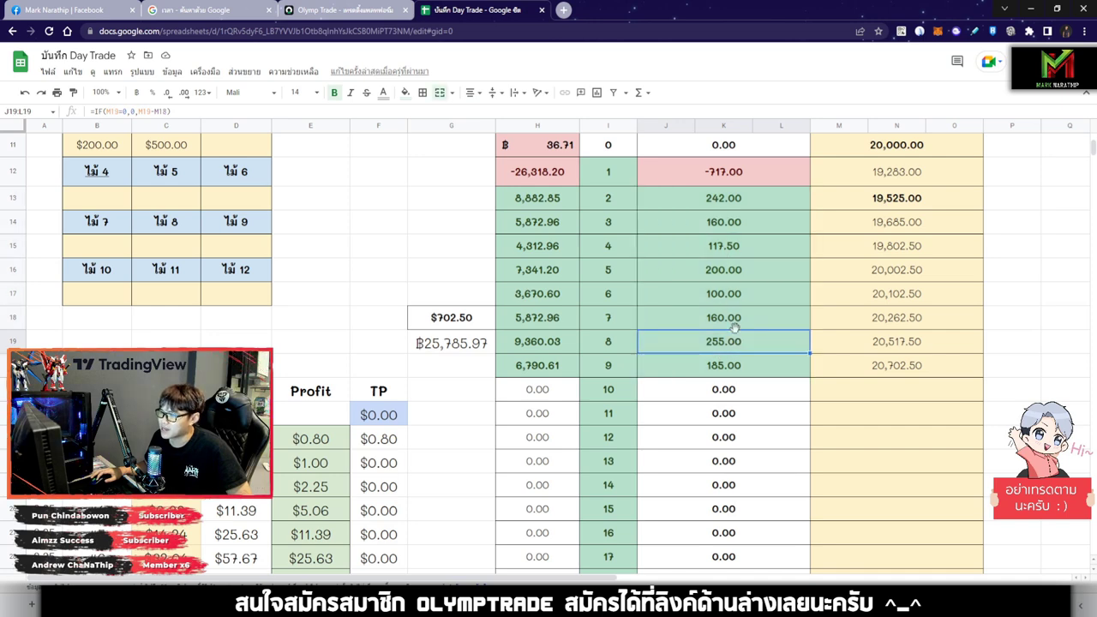
{"action": "scroll", "coordinate": [735, 340], "scroll_direction": "down", "scroll_amount": 1}
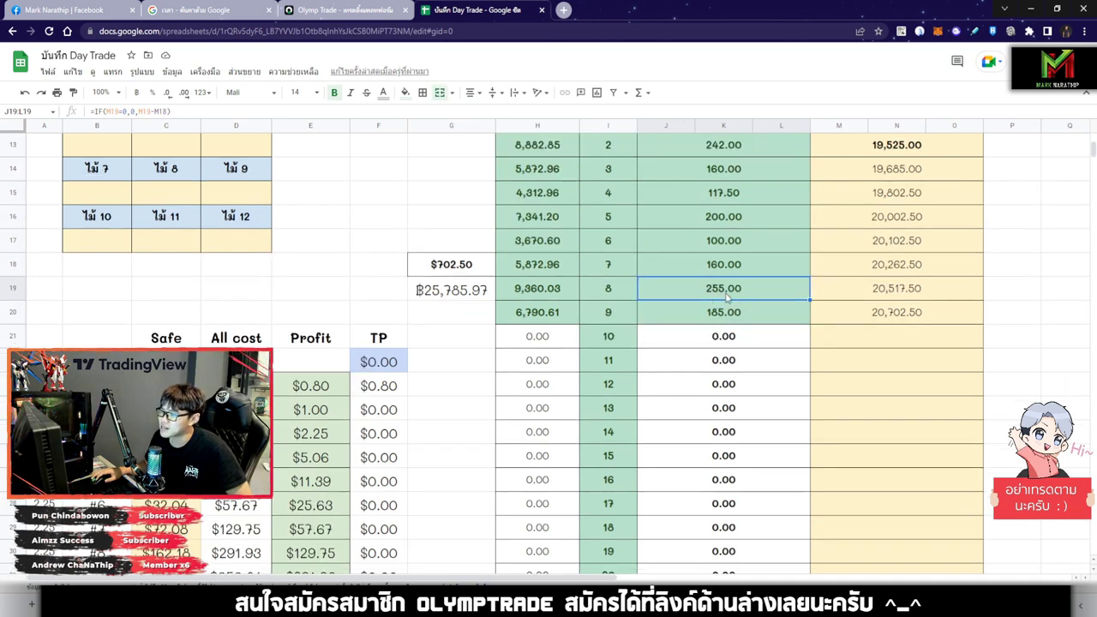
{"action": "scroll", "coordinate": [723, 294], "scroll_direction": "up", "scroll_amount": 5}
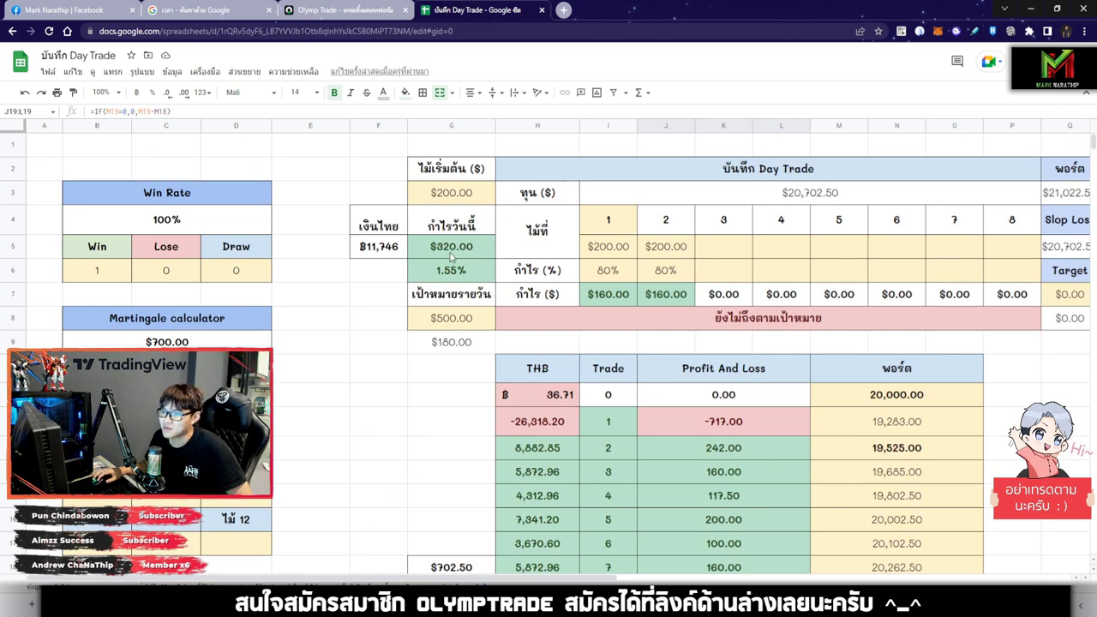
{"action": "left_click", "coordinate": [455, 253]}
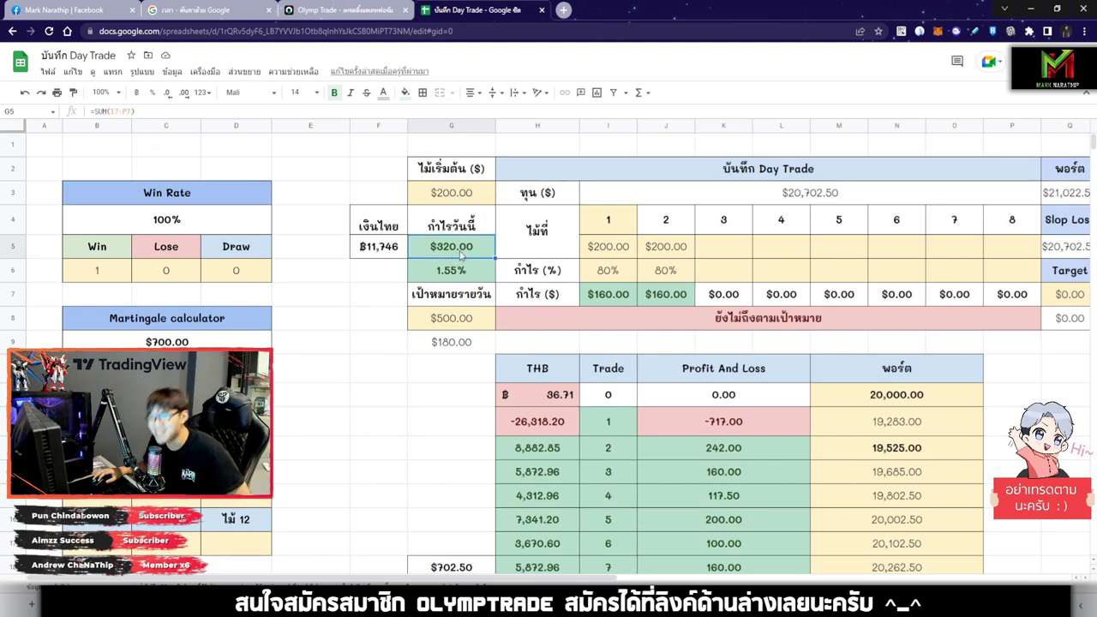
Step: Review trade 8 in the profit history against today's result, and examine today's profit in Thai baht
{"action": "scroll", "coordinate": [727, 288], "scroll_direction": "down", "scroll_amount": 4}
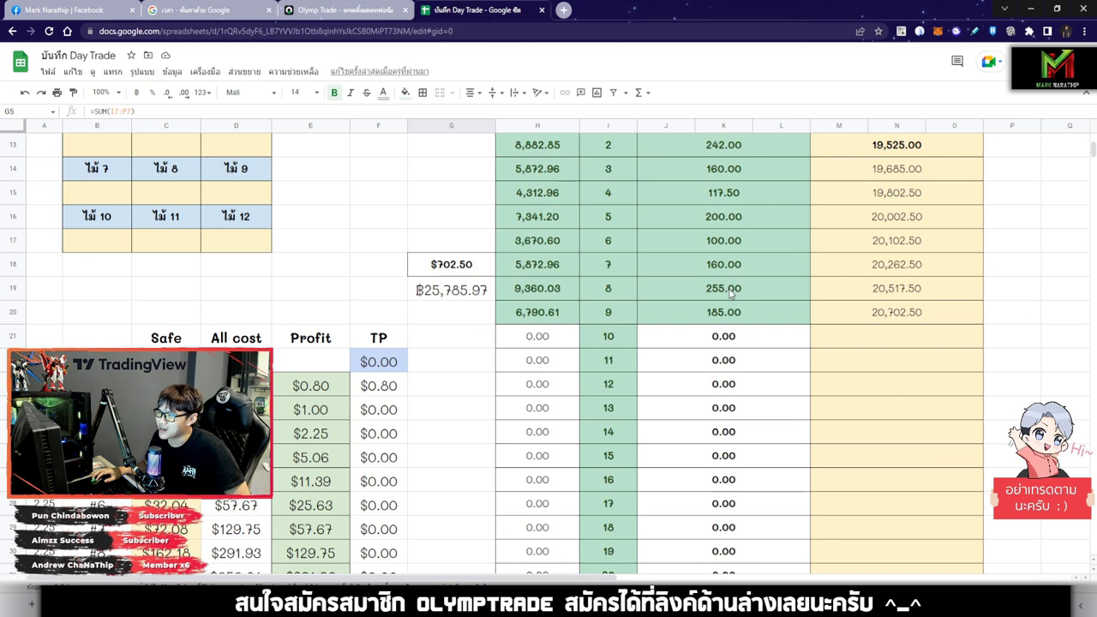
{"action": "left_click", "coordinate": [733, 294]}
{"action": "scroll", "coordinate": [743, 298], "scroll_direction": "up", "scroll_amount": 4}
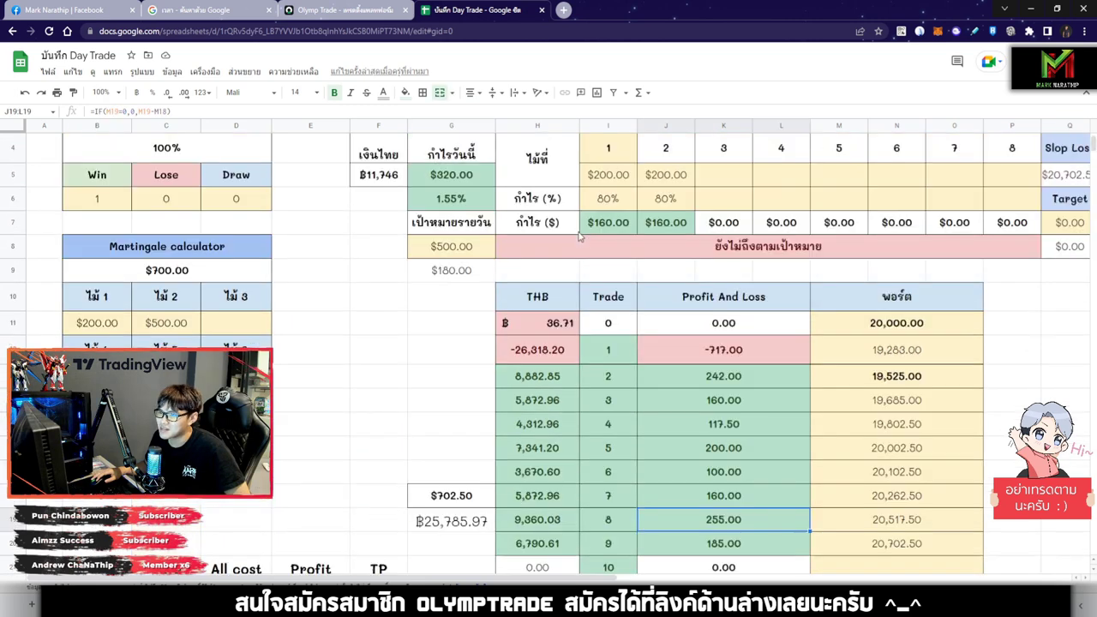
{"action": "scroll", "coordinate": [463, 244], "scroll_direction": "down", "scroll_amount": 2}
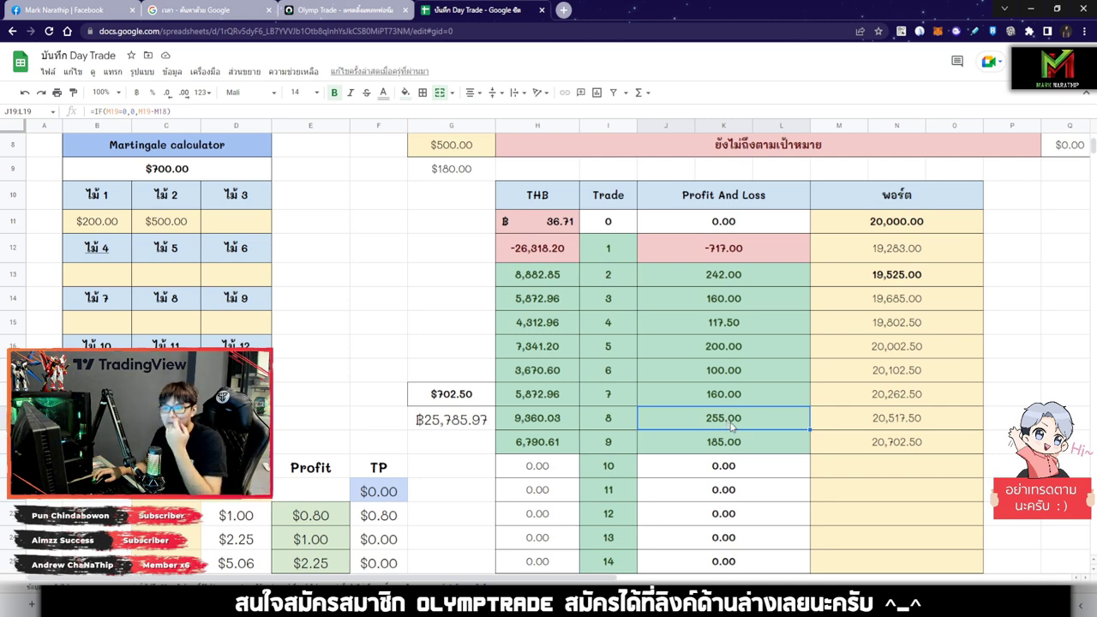
{"action": "scroll", "coordinate": [732, 415], "scroll_direction": "up", "scroll_amount": 3}
{"action": "scroll", "coordinate": [811, 405], "scroll_direction": "up", "scroll_amount": 1}
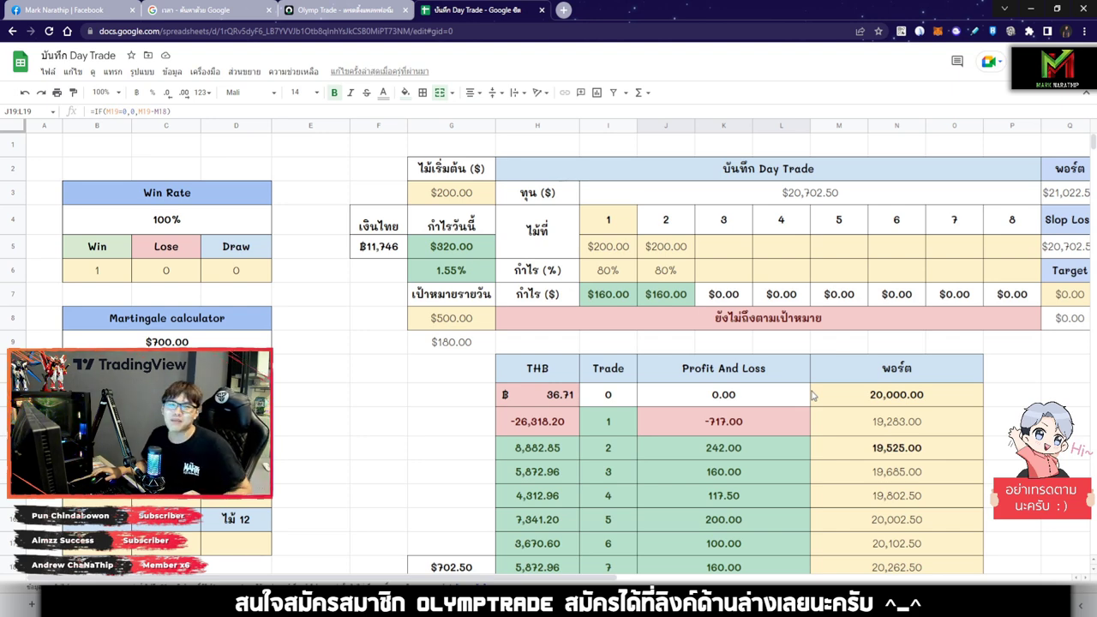
{"action": "scroll", "coordinate": [818, 355], "scroll_direction": "down", "scroll_amount": 4}
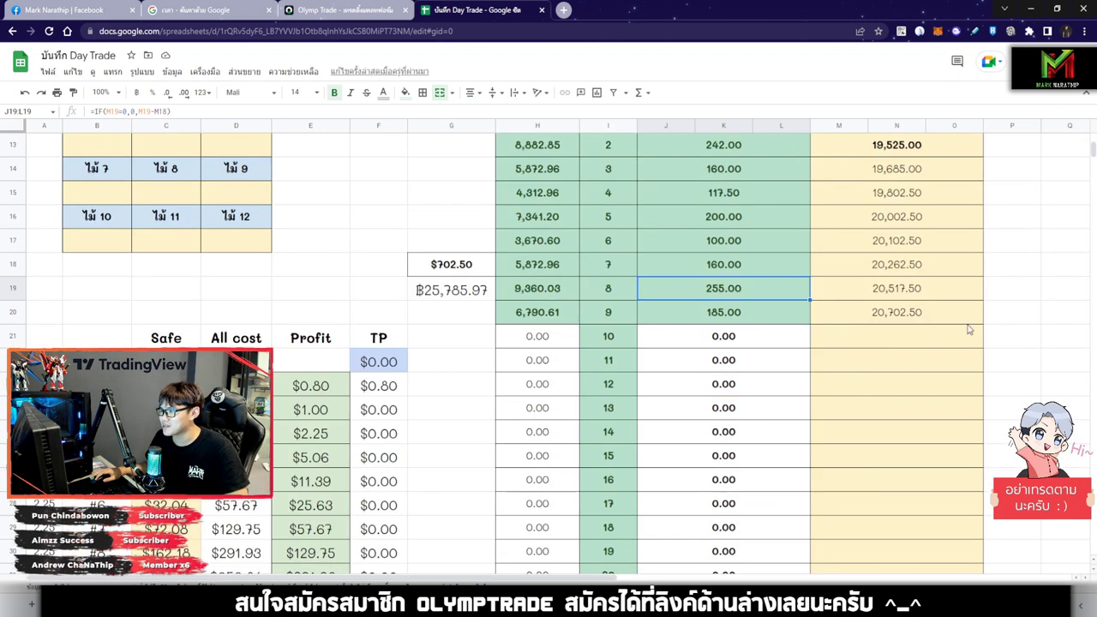
{"action": "scroll", "coordinate": [823, 409], "scroll_direction": "up", "scroll_amount": 4}
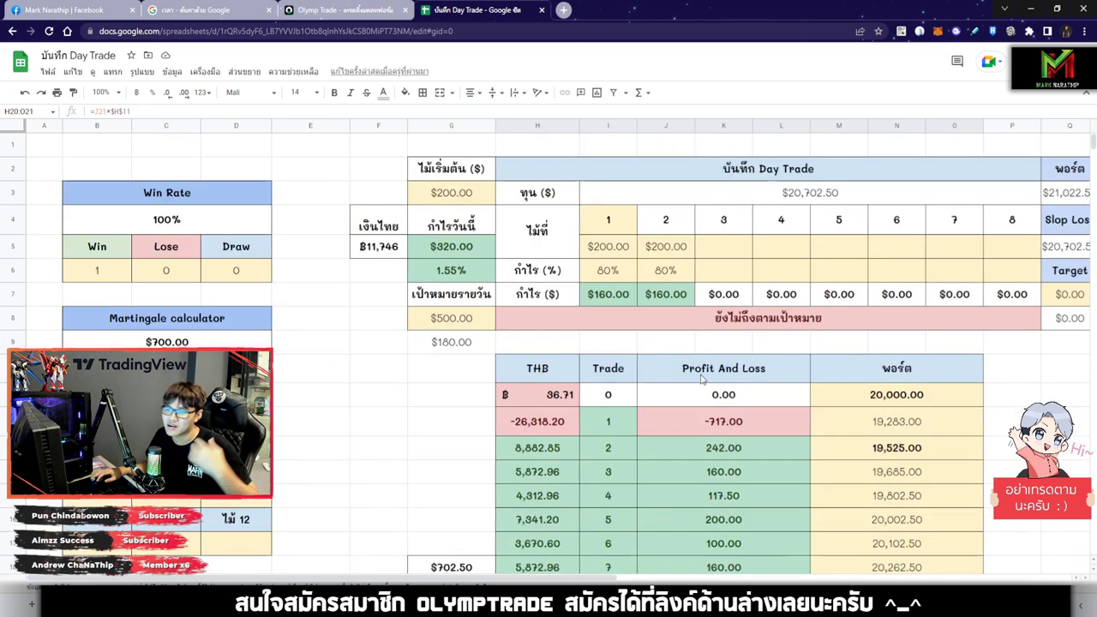
{"action": "left_click", "coordinate": [385, 253]}
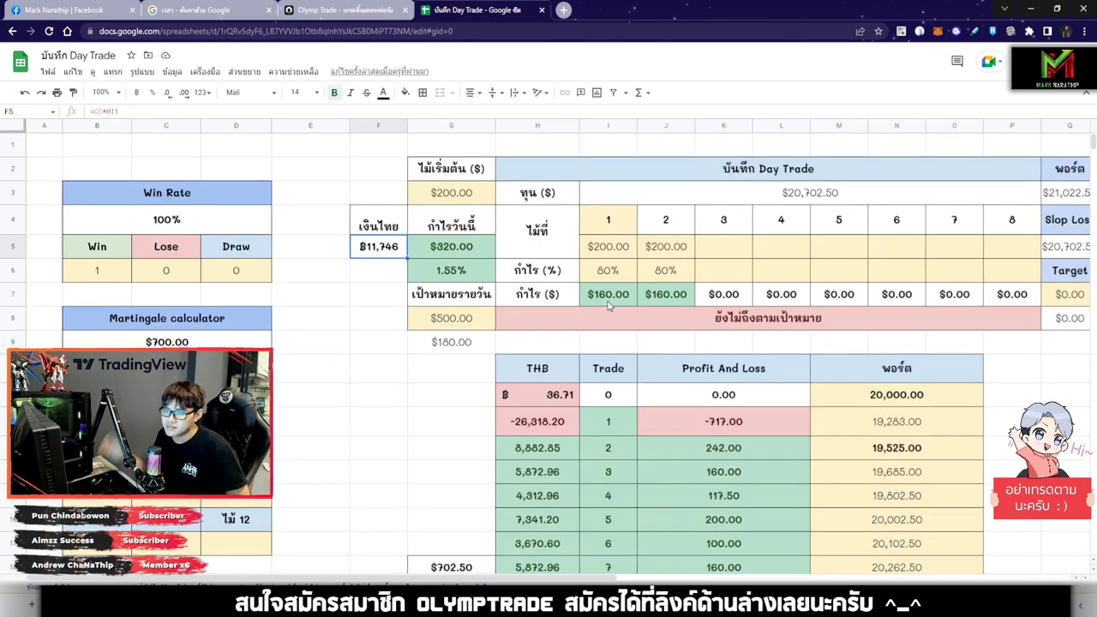
Step: Refresh the Google time search and examine the current local time and date
{"action": "left_click", "coordinate": [196, 12]}
{"action": "key", "text": "F5"}
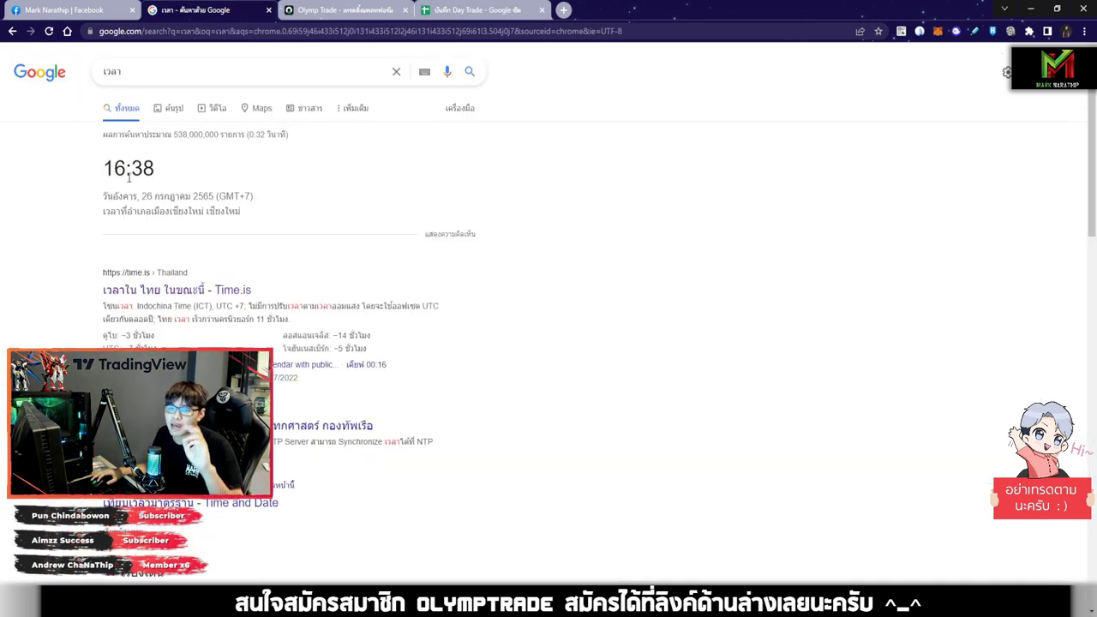
{"action": "double_click", "coordinate": [159, 172]}
{"action": "left_click", "coordinate": [188, 182]}
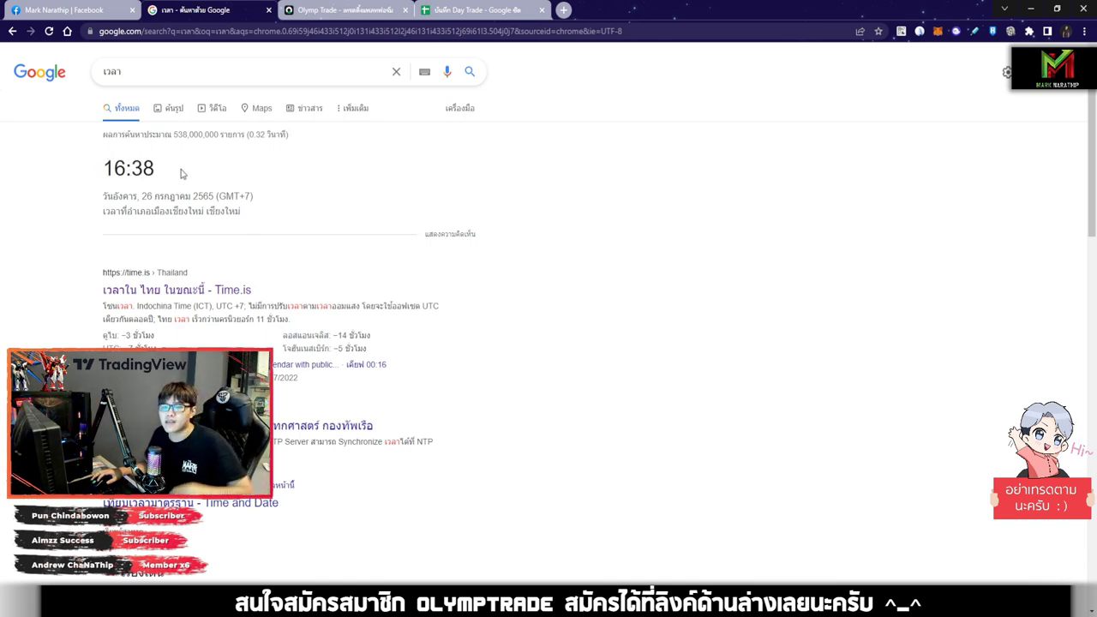
{"action": "double_click", "coordinate": [91, 165]}
{"action": "left_click", "coordinate": [291, 193]}
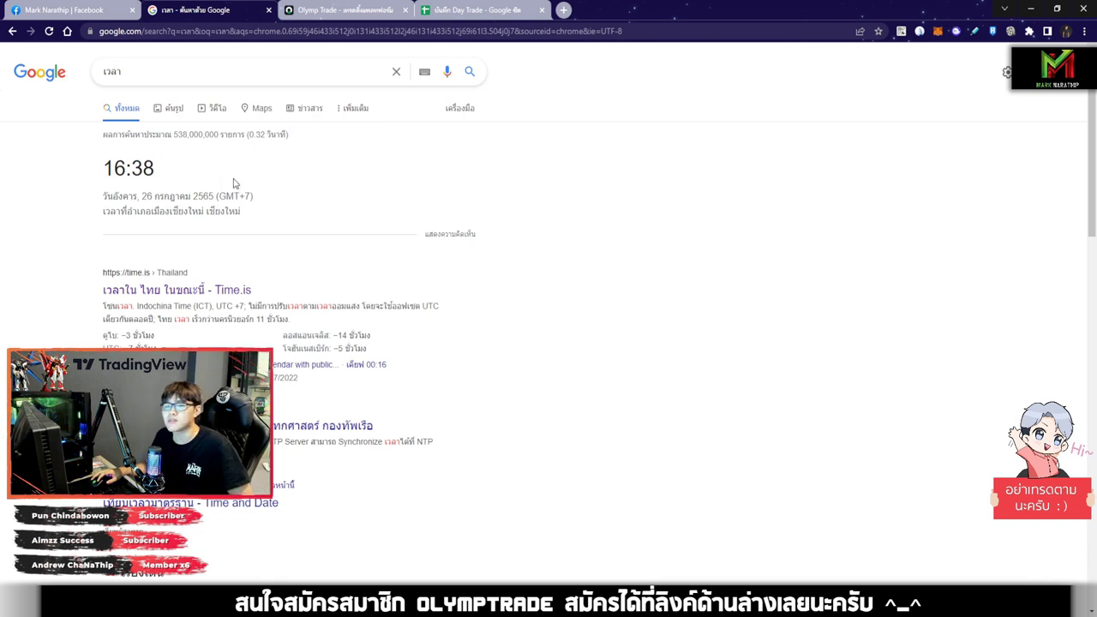
{"action": "triple_click", "coordinate": [150, 167]}
{"action": "left_click", "coordinate": [192, 180]}
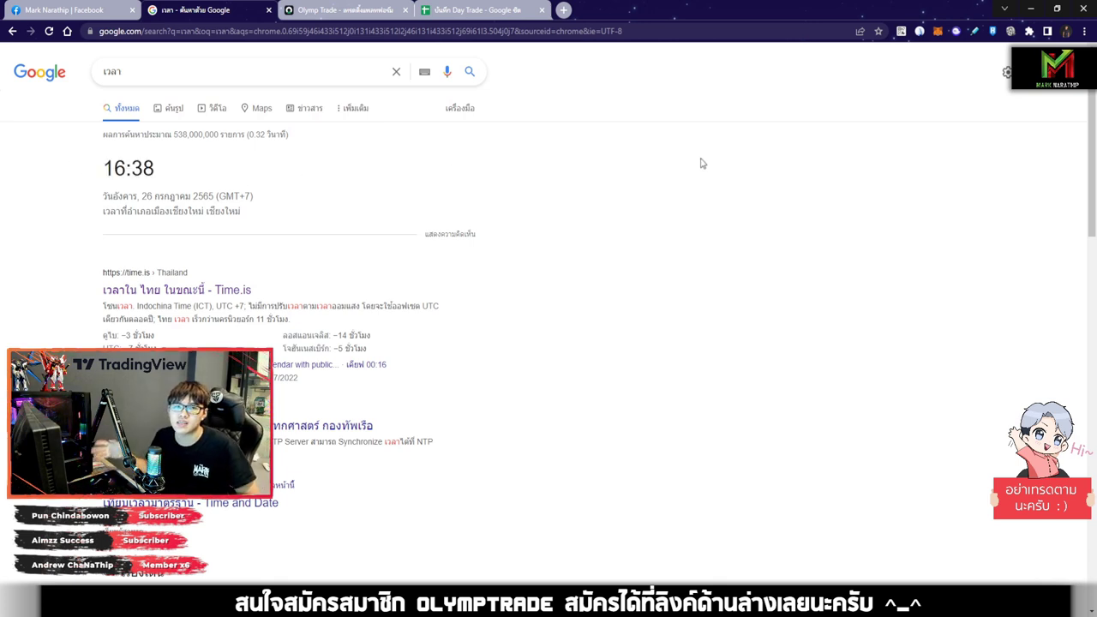
{"action": "double_click", "coordinate": [188, 175]}
{"action": "left_click", "coordinate": [251, 167]}
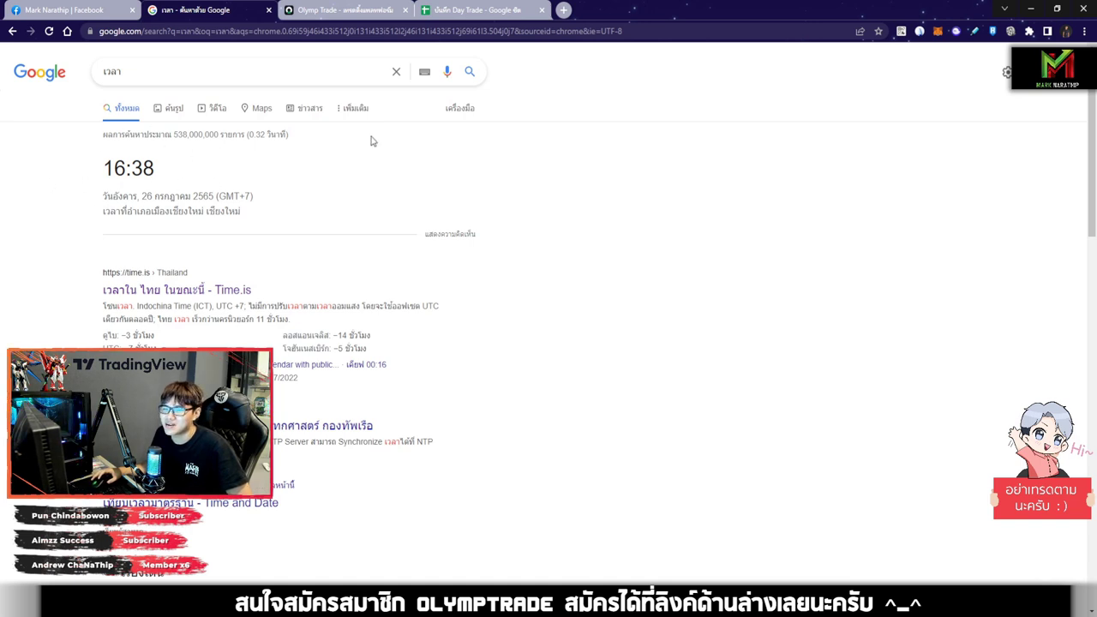
Step: Return to the day-trade sheet and review the stakes, percentages and profits of trades 1 and 2 and the day's total profit
{"action": "left_click", "coordinate": [471, 12]}
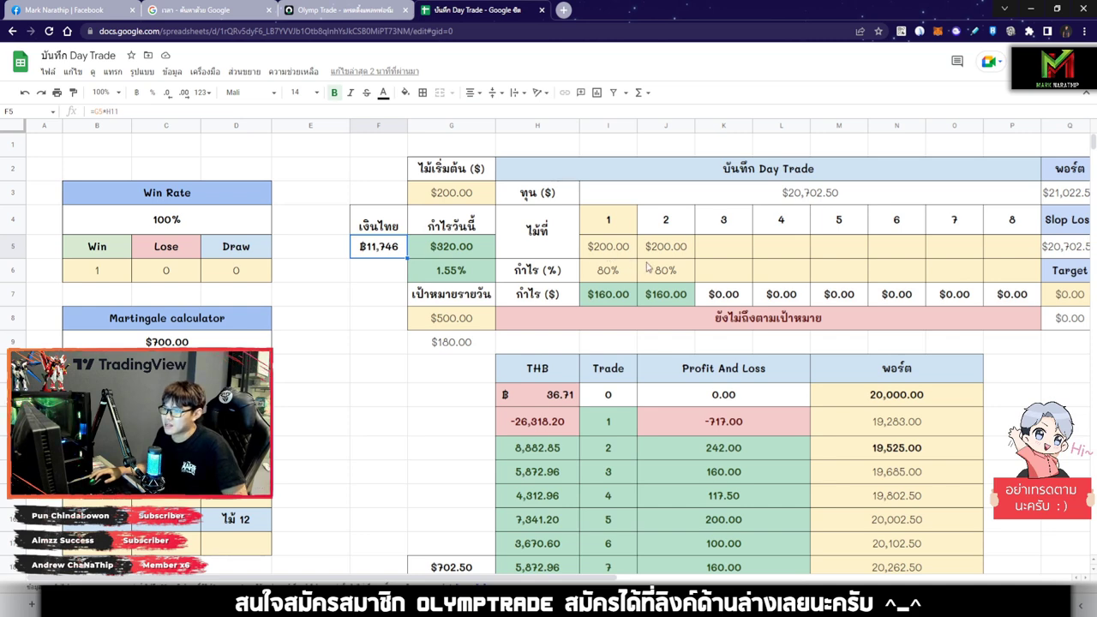
{"action": "left_click_drag", "start_coordinate": [619, 247], "coordinate": [677, 295]}
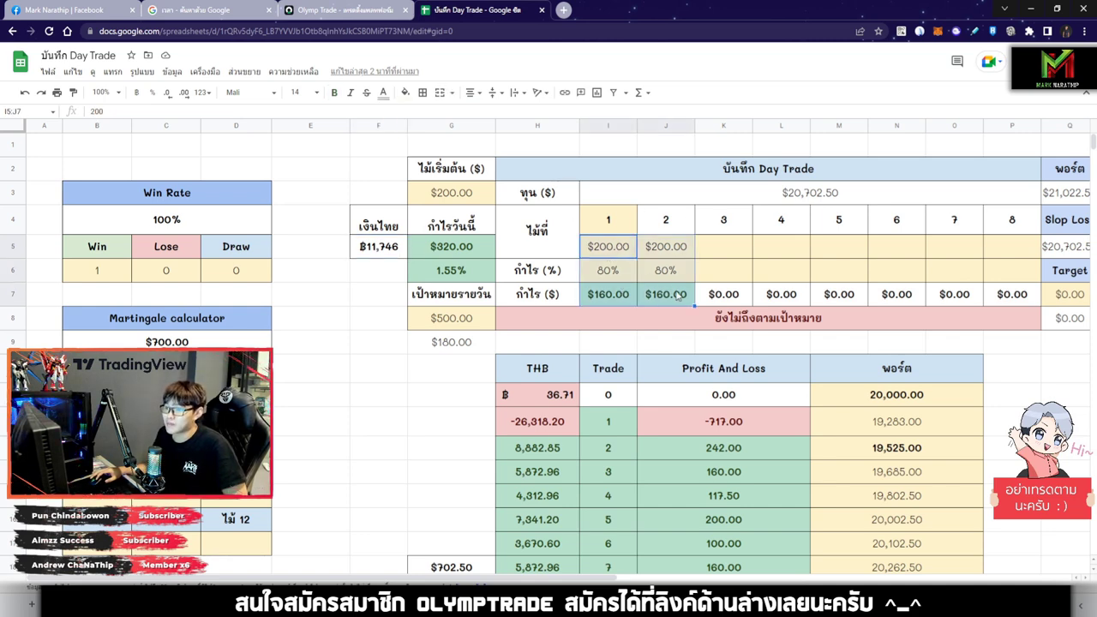
{"action": "left_click", "coordinate": [470, 249]}
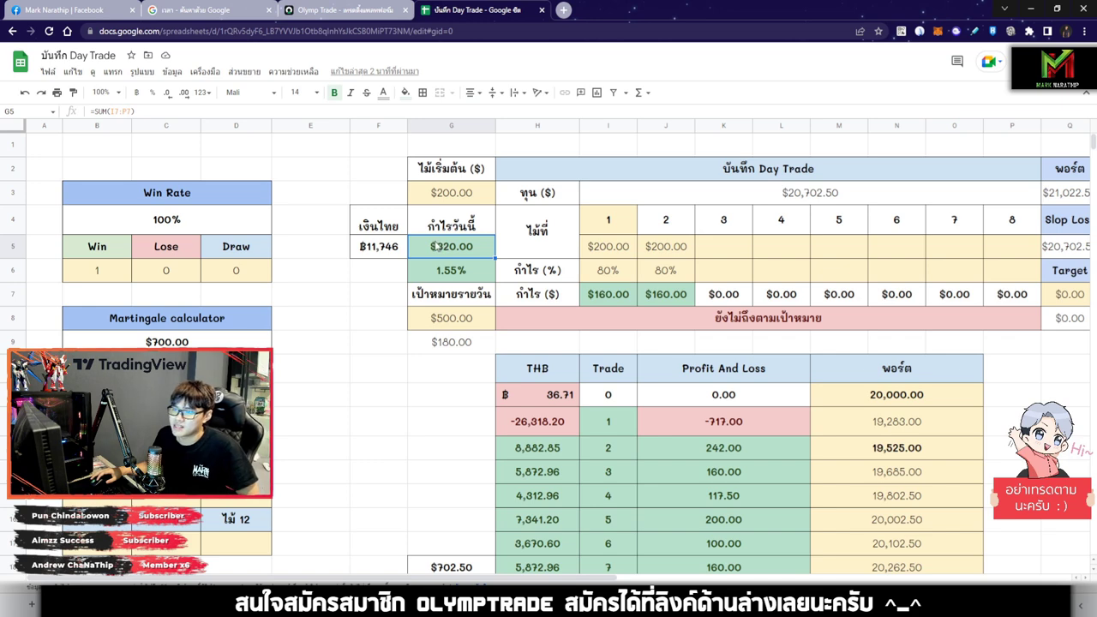
Step: Log the day's result as trade 10 by entering =M20+320 in its portfolio cell, and select its Profit And Loss cell
{"action": "scroll", "coordinate": [960, 270], "scroll_direction": "down", "scroll_amount": 1}
{"action": "scroll", "coordinate": [960, 269], "scroll_direction": "down", "scroll_amount": 5}
{"action": "left_click", "coordinate": [904, 290]}
{"action": "type", "text": "ซ"}
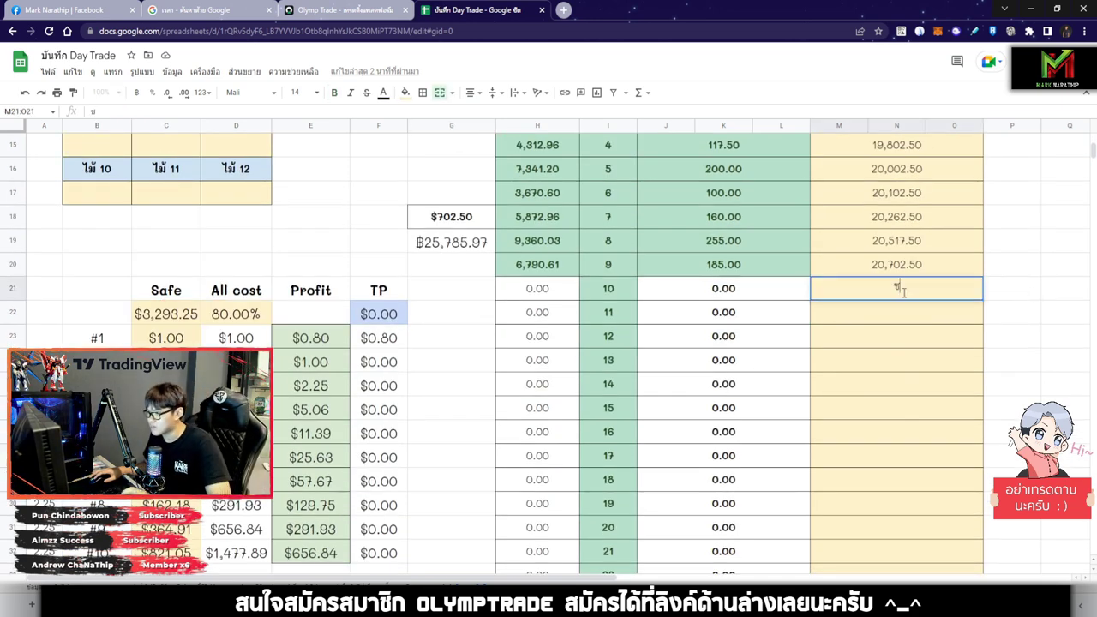
{"action": "key", "text": "BackSpace"}
{"action": "type", "text": "="}
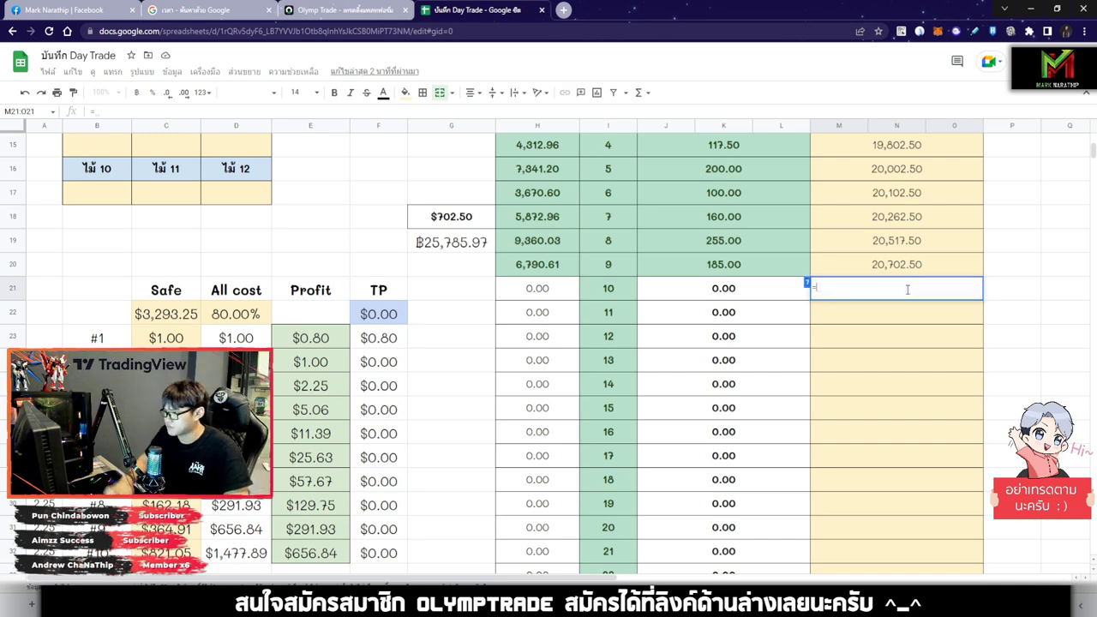
{"action": "left_click", "coordinate": [904, 264]}
{"action": "type", "text": "+32"}
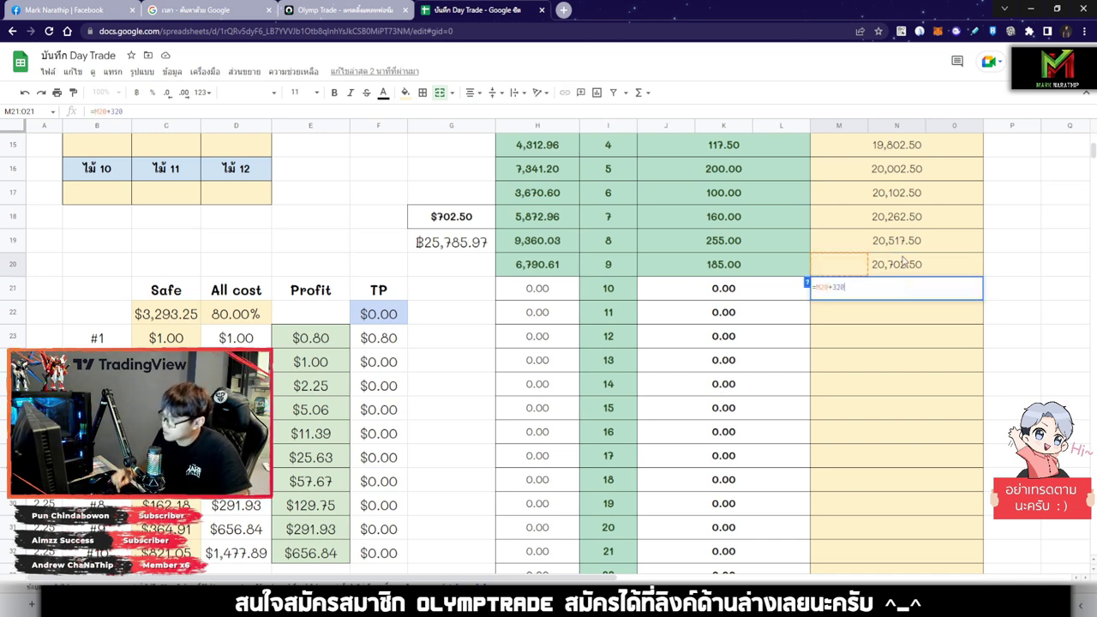
{"action": "type", "text": "0"}
{"action": "key", "text": "Return"}
{"action": "left_click", "coordinate": [758, 290]}
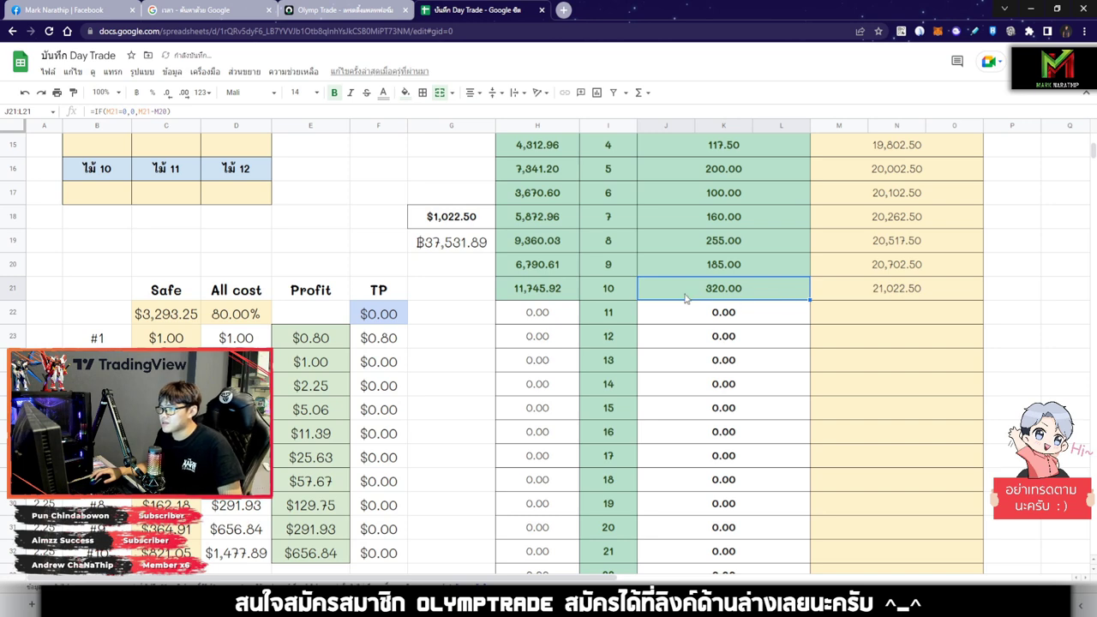
Step: Examine trade 10's Thai baht value and Profit And Loss result, and select its row across to the portfolio column
{"action": "left_click", "coordinate": [540, 296]}
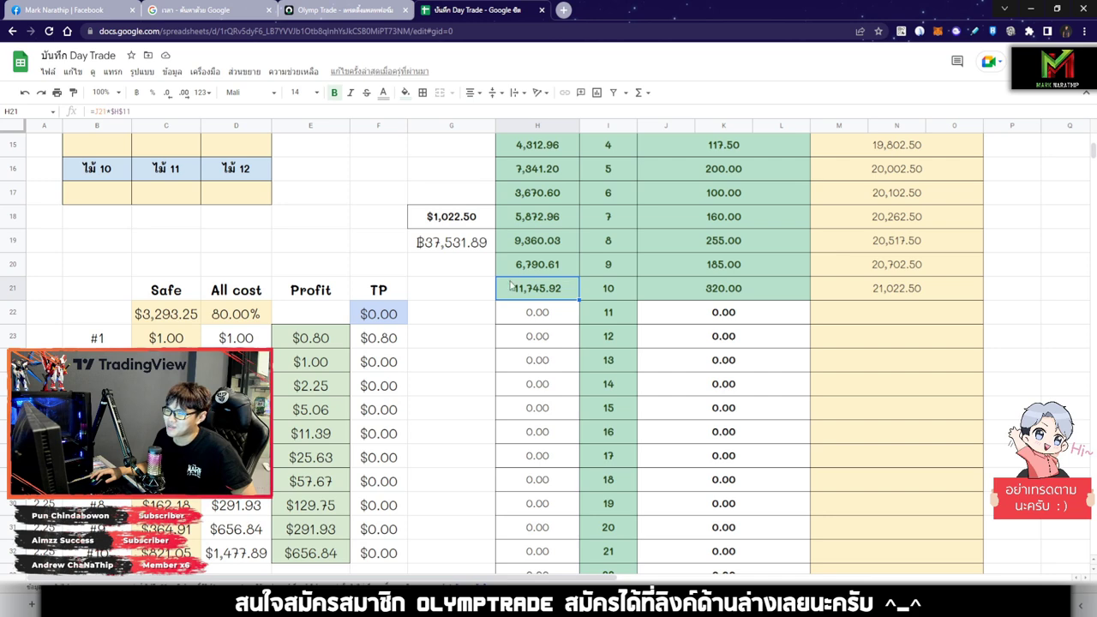
{"action": "left_click", "coordinate": [752, 296]}
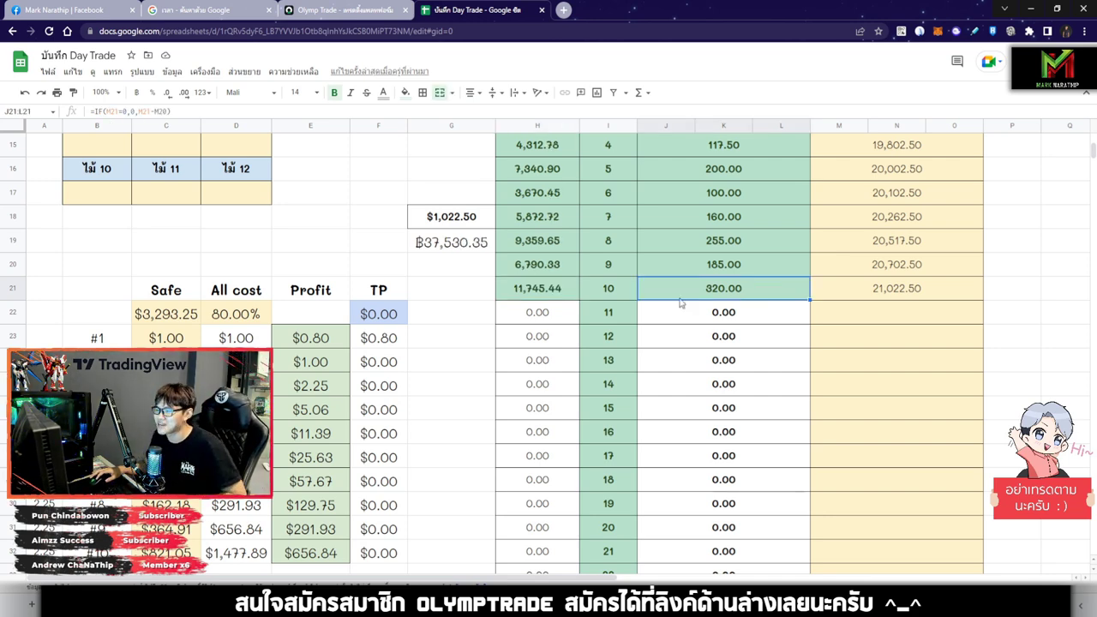
{"action": "left_click_drag", "start_coordinate": [567, 299], "coordinate": [891, 302]}
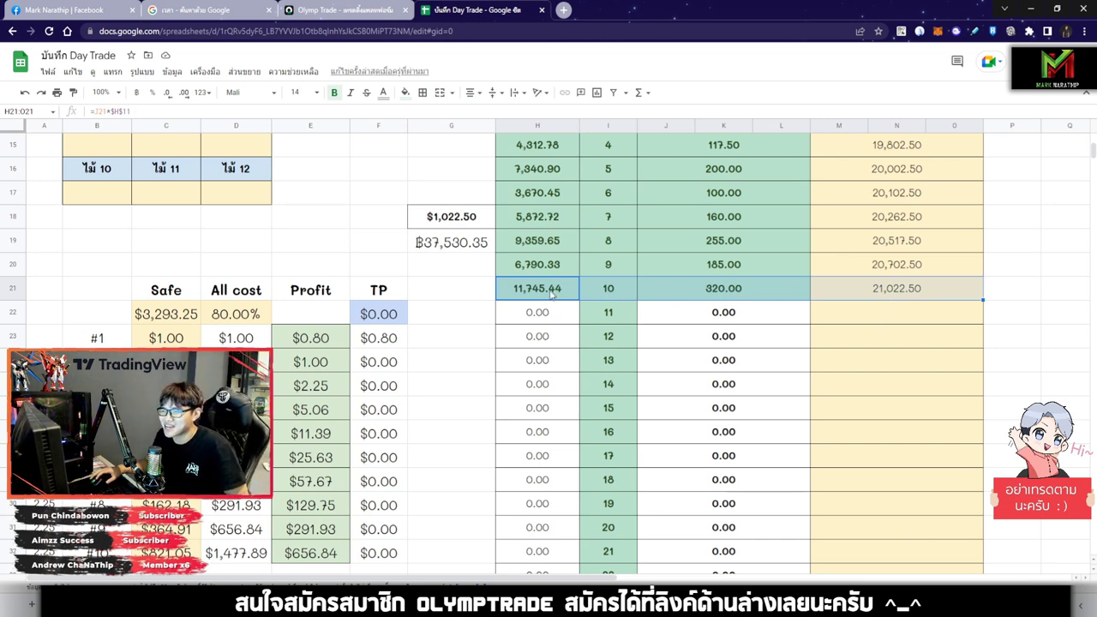
Step: Review the overall dollar profit total against the Profit And Loss results of trades 2 to 10
{"action": "left_click", "coordinate": [473, 291]}
{"action": "scroll", "coordinate": [477, 305], "scroll_direction": "up", "scroll_amount": 1}
{"action": "left_click", "coordinate": [477, 271]}
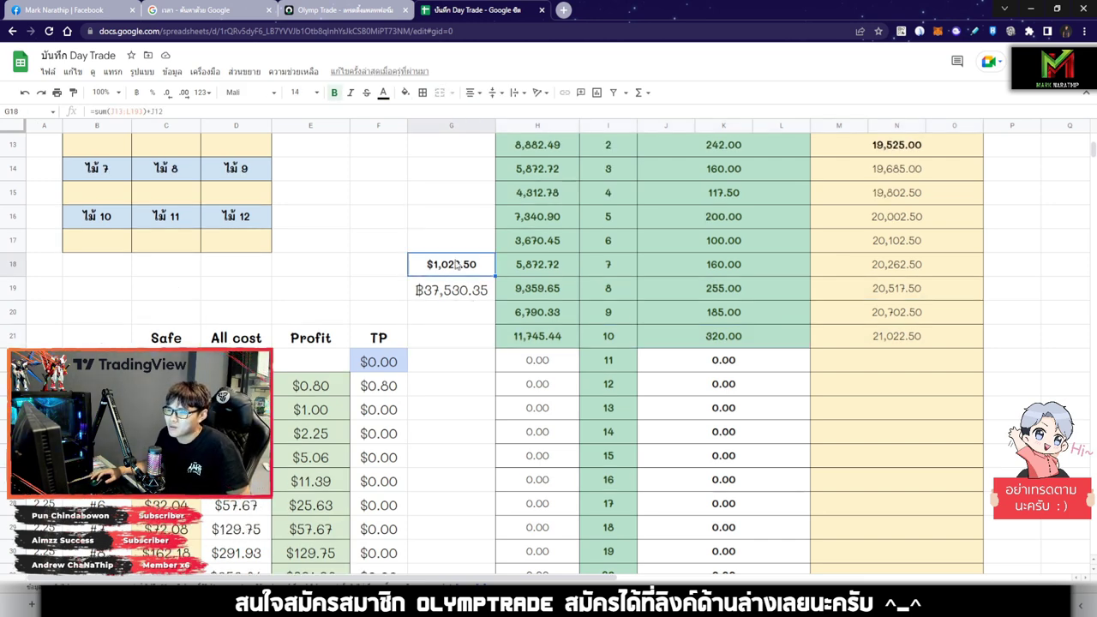
{"action": "scroll", "coordinate": [548, 257], "scroll_direction": "up", "scroll_amount": 1}
{"action": "left_click_drag", "start_coordinate": [608, 227], "coordinate": [716, 418]}
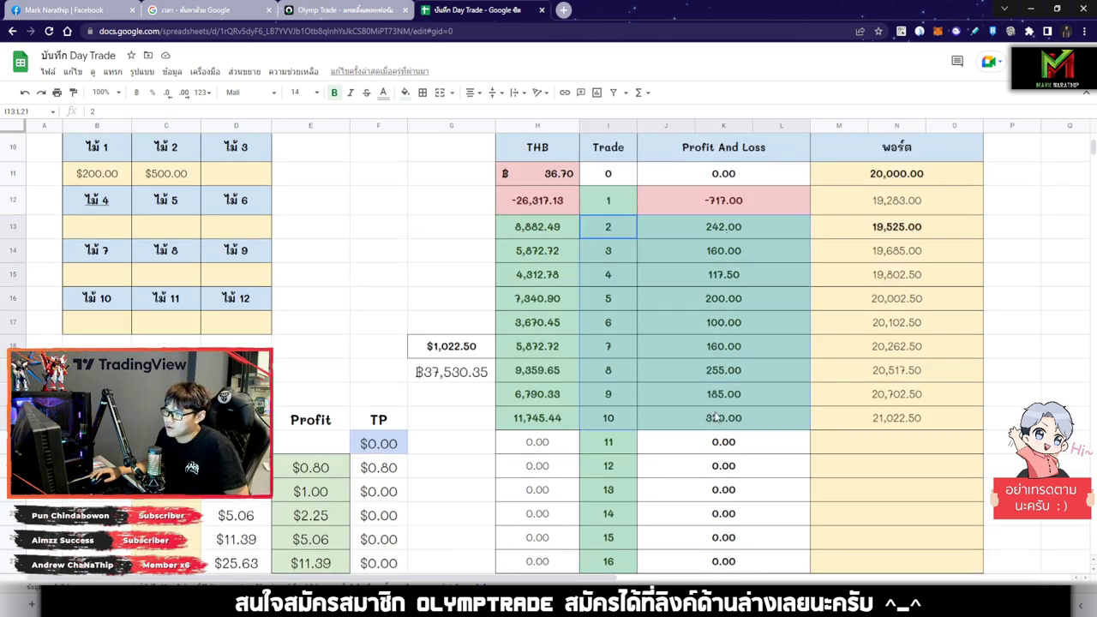
{"action": "scroll", "coordinate": [626, 422], "scroll_direction": "down", "scroll_amount": 1}
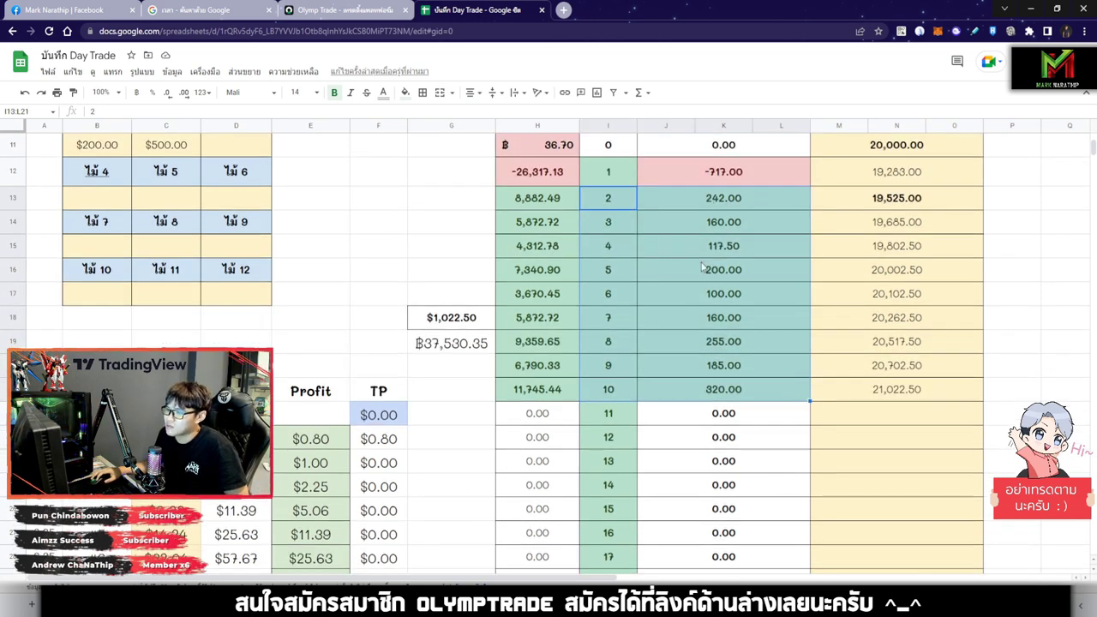
{"action": "left_click", "coordinate": [444, 324]}
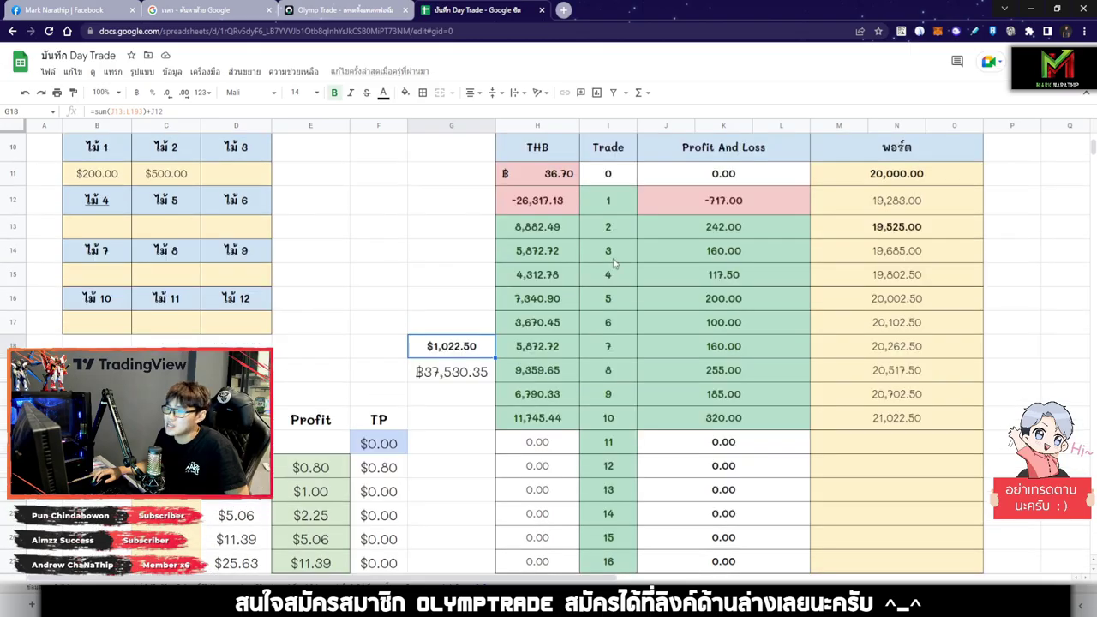
Step: Review trade 1's loss against the overall profit total in dollars and in Thai baht
{"action": "left_click", "coordinate": [734, 201]}
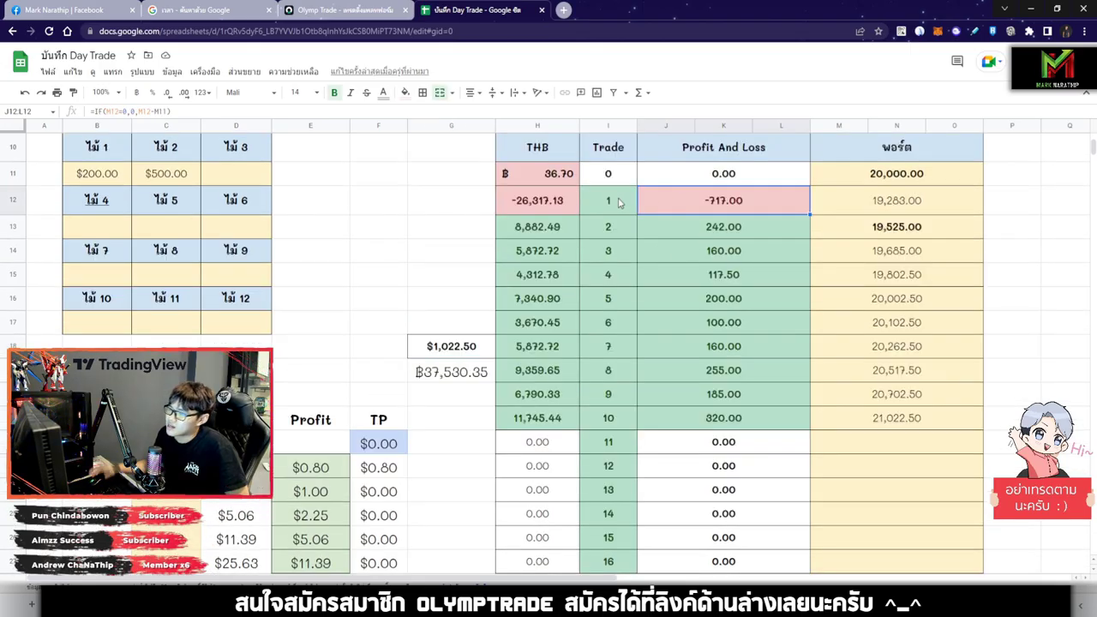
{"action": "scroll", "coordinate": [621, 203], "scroll_direction": "down", "scroll_amount": 3}
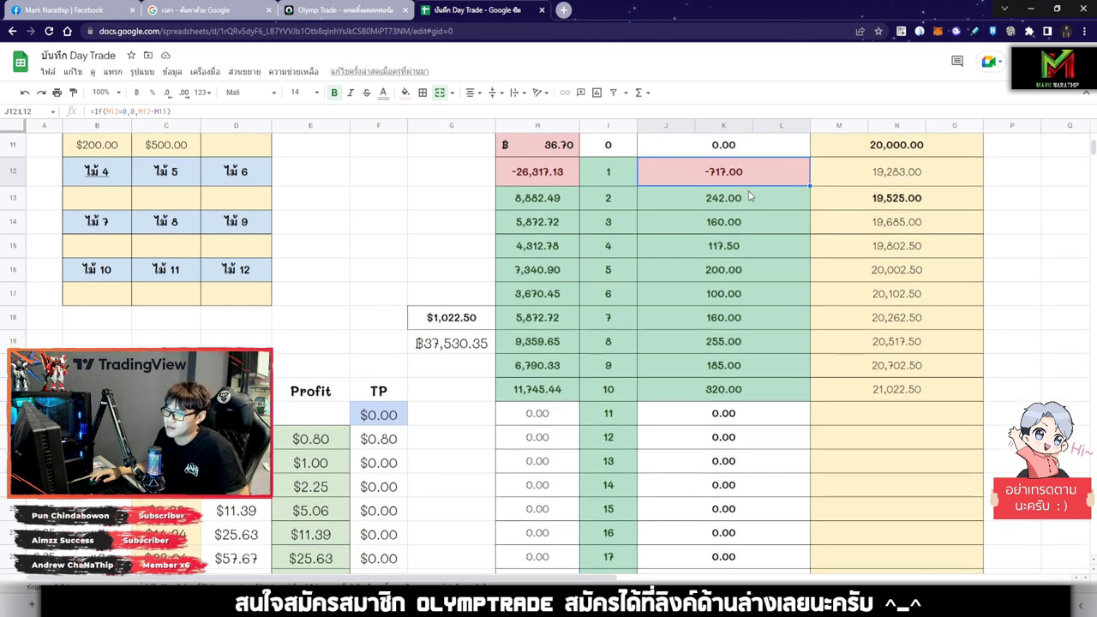
{"action": "left_click", "coordinate": [477, 272]}
{"action": "scroll", "coordinate": [477, 276], "scroll_direction": "down", "scroll_amount": 2}
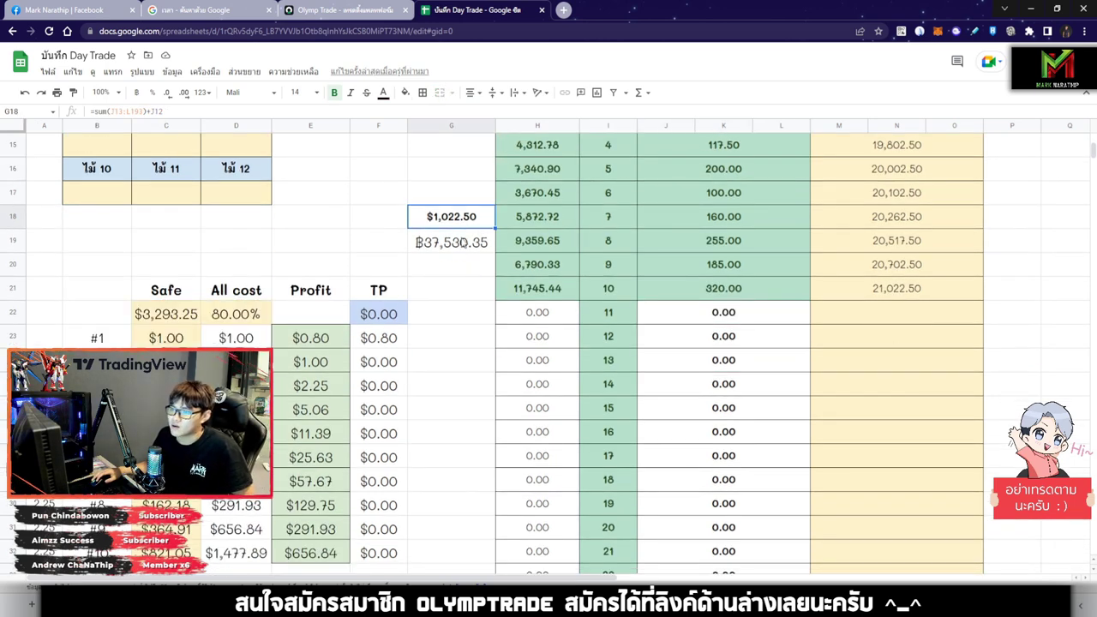
{"action": "left_click", "coordinate": [472, 244]}
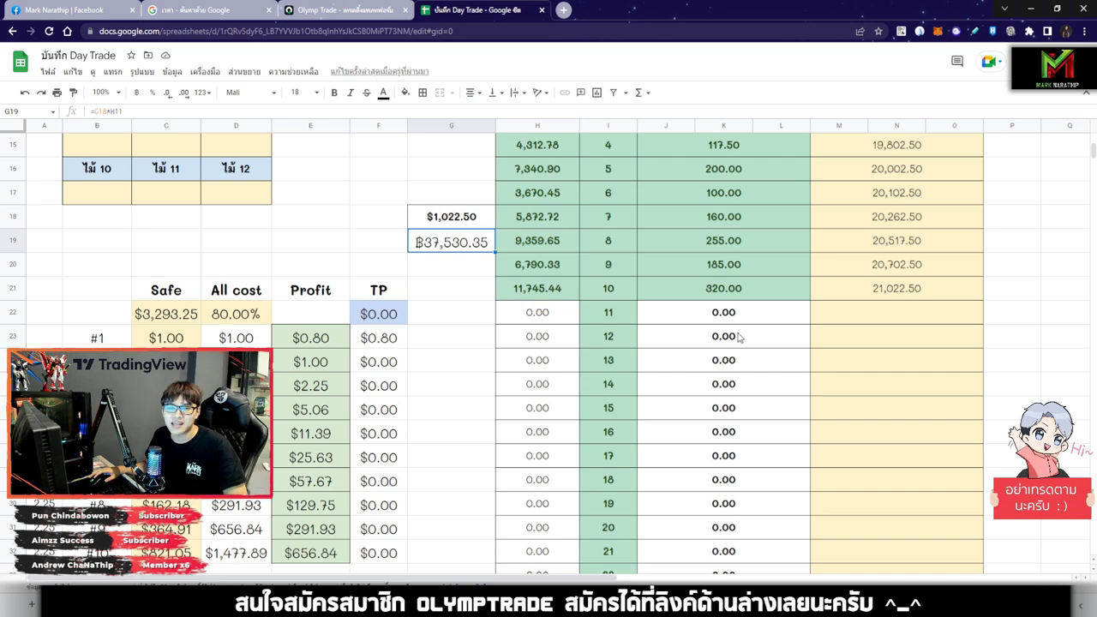
Step: Clear trade 1's Profit And Loss cell to leave its loss out of the overall total
{"action": "scroll", "coordinate": [739, 338], "scroll_direction": "up", "scroll_amount": 2}
{"action": "left_click", "coordinate": [722, 180]}
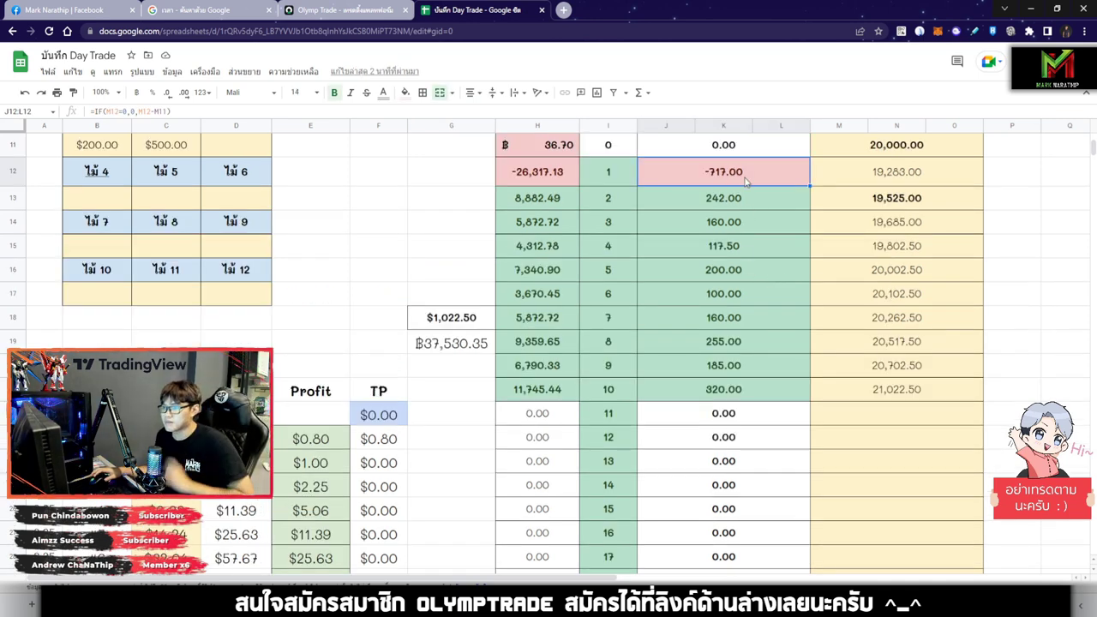
{"action": "key", "text": "Delete"}
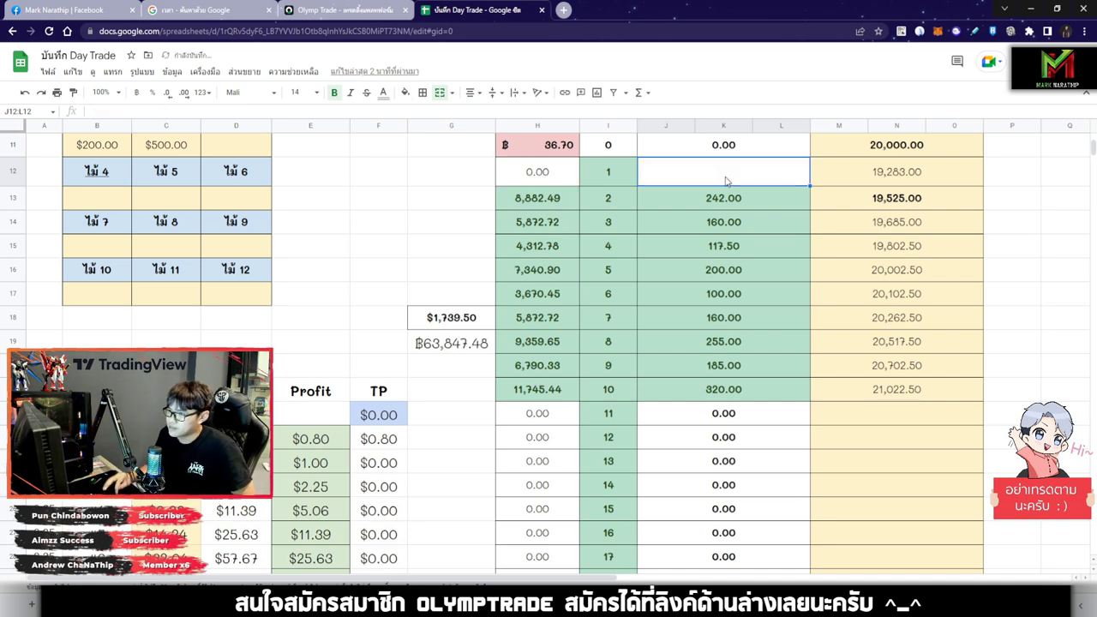
{"action": "scroll", "coordinate": [737, 180], "scroll_direction": "down", "scroll_amount": 1}
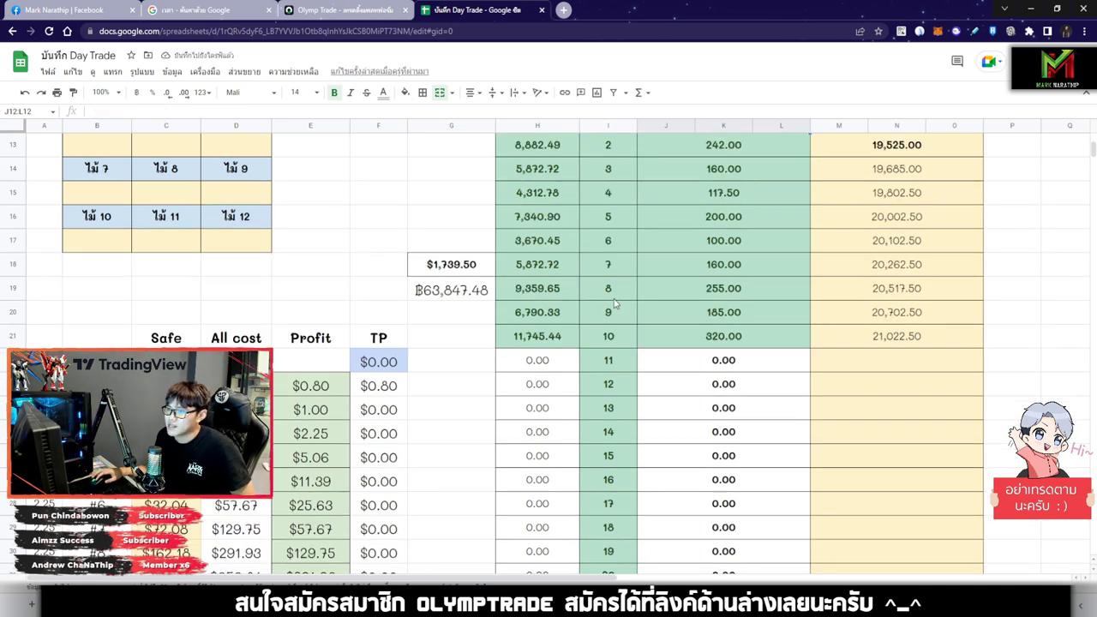
Step: Examine the profits of trades 2 to 10 and the dollar and baht totals without trade 1's loss
{"action": "scroll", "coordinate": [600, 258], "scroll_direction": "up", "scroll_amount": 1}
{"action": "left_click_drag", "start_coordinate": [723, 176], "coordinate": [734, 367]}
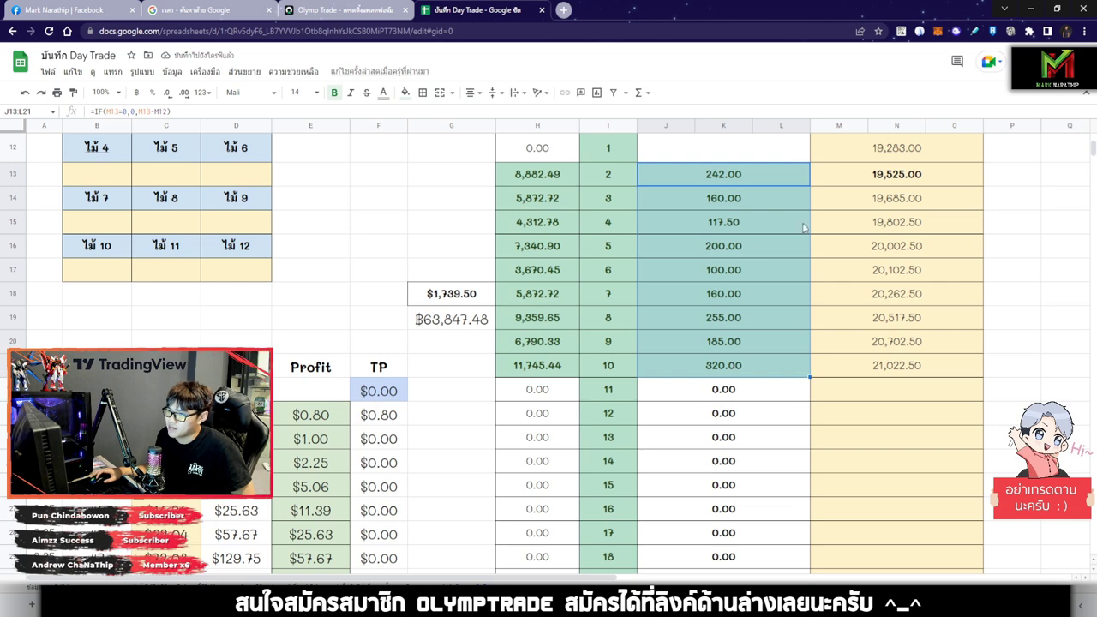
{"action": "left_click", "coordinate": [470, 287]}
{"action": "scroll", "coordinate": [481, 304], "scroll_direction": "down", "scroll_amount": 1}
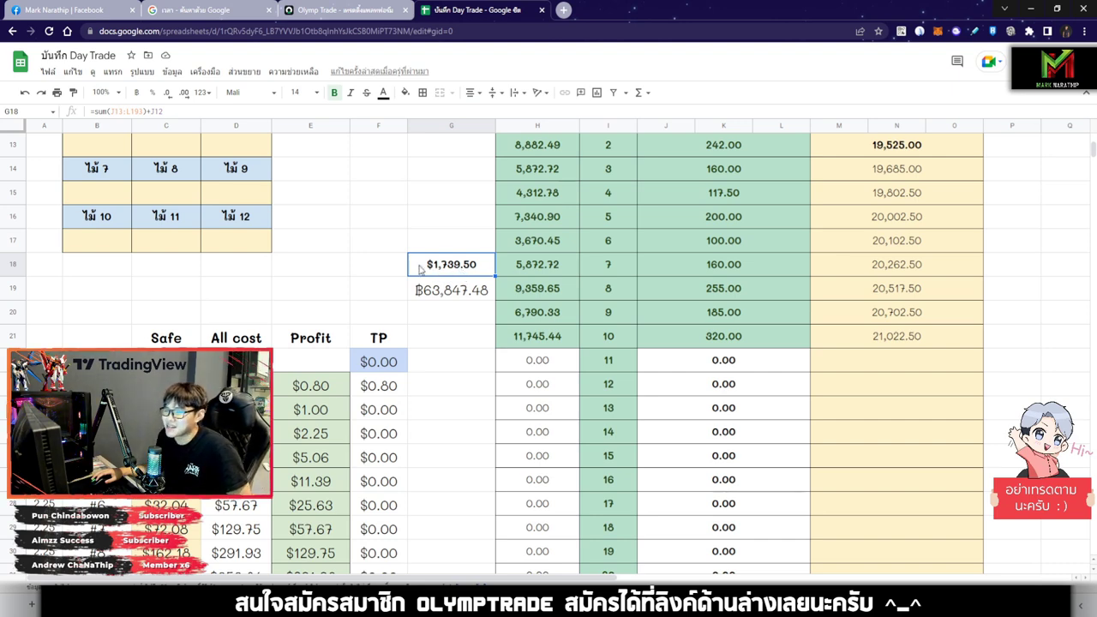
{"action": "left_click", "coordinate": [463, 296]}
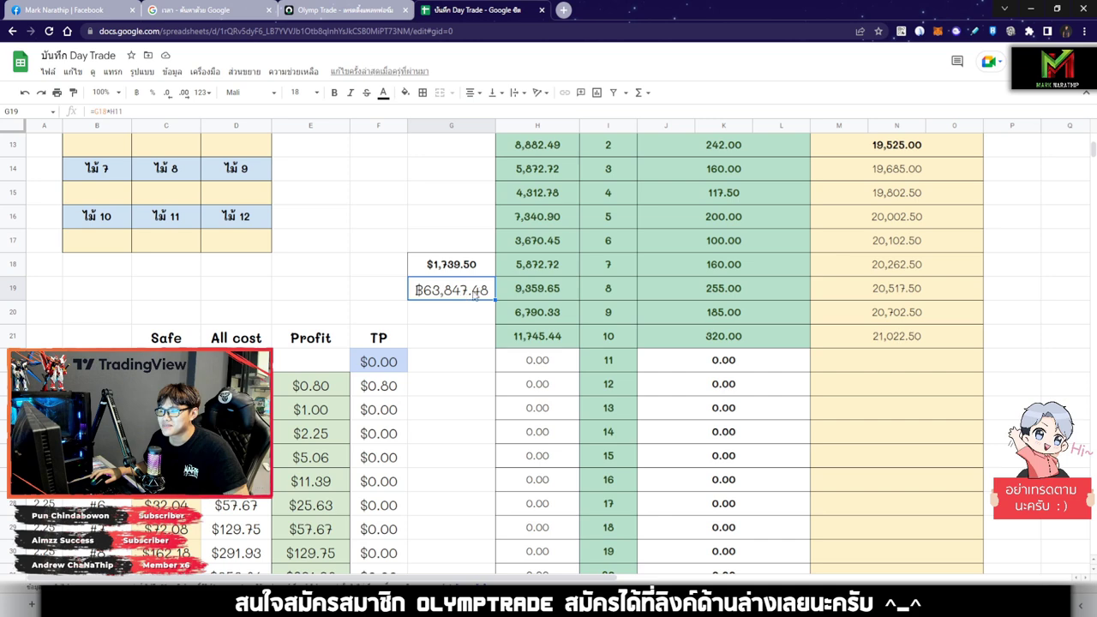
Step: Restore the formula =IF(M12=0,0,M12-M11) in trade 1's Profit And Loss cell
{"action": "scroll", "coordinate": [678, 292], "scroll_direction": "up", "scroll_amount": 1}
{"action": "left_click", "coordinate": [720, 214]}
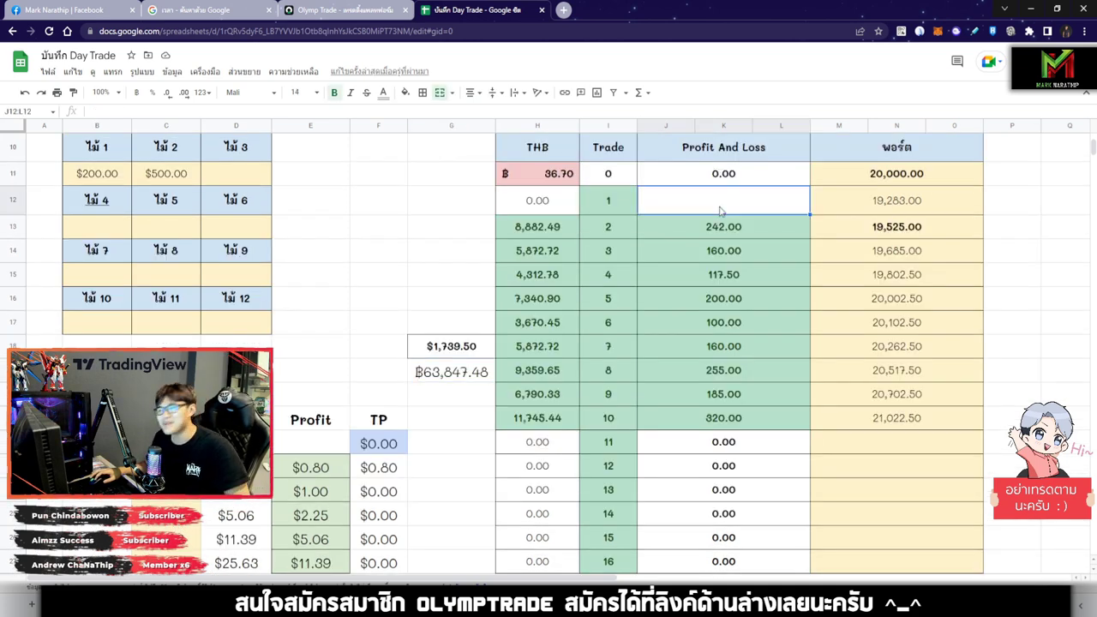
{"action": "type", "text": "=IF(M12=0,0,M12-M11)"}
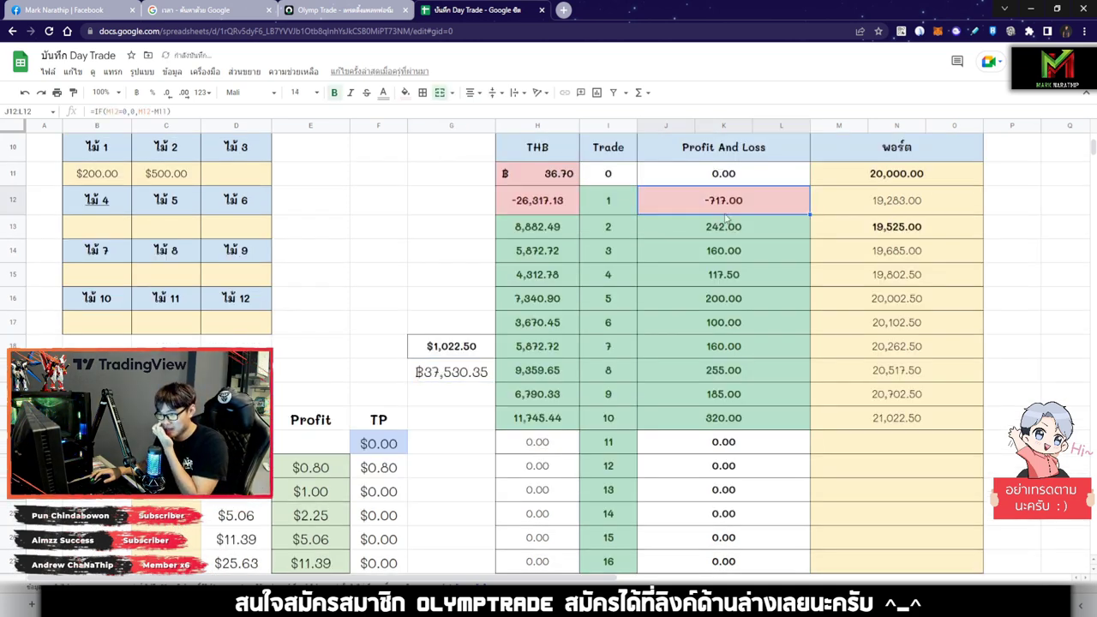
Step: Examine the overall profit total in dollars and baht with trade 1's loss included again
{"action": "scroll", "coordinate": [727, 208], "scroll_direction": "down", "scroll_amount": 1}
{"action": "left_click", "coordinate": [456, 323]}
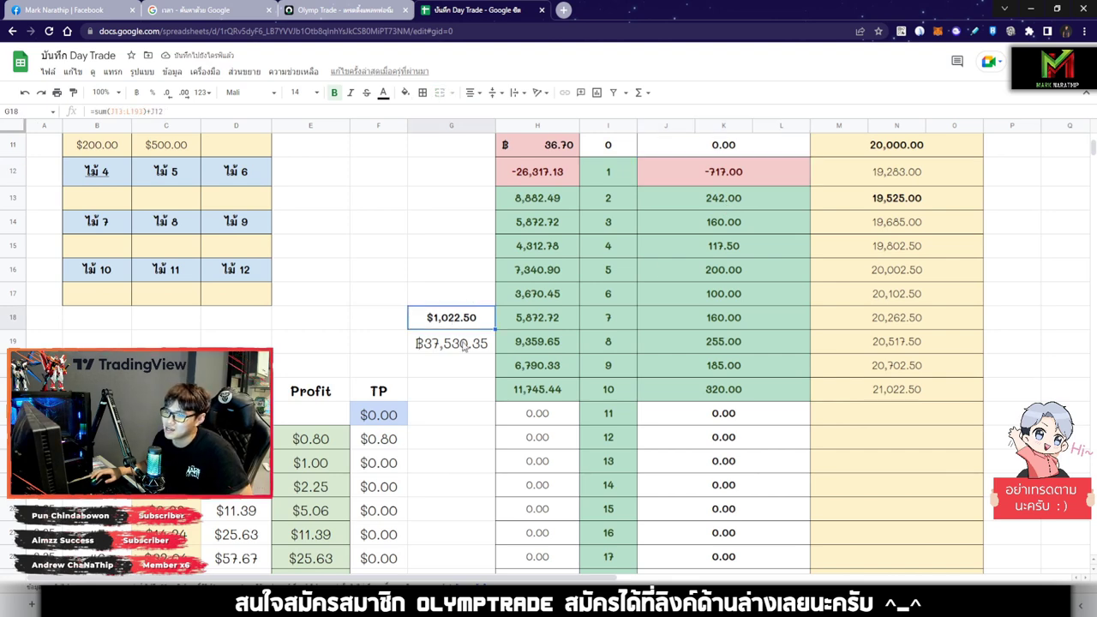
{"action": "left_click", "coordinate": [457, 348]}
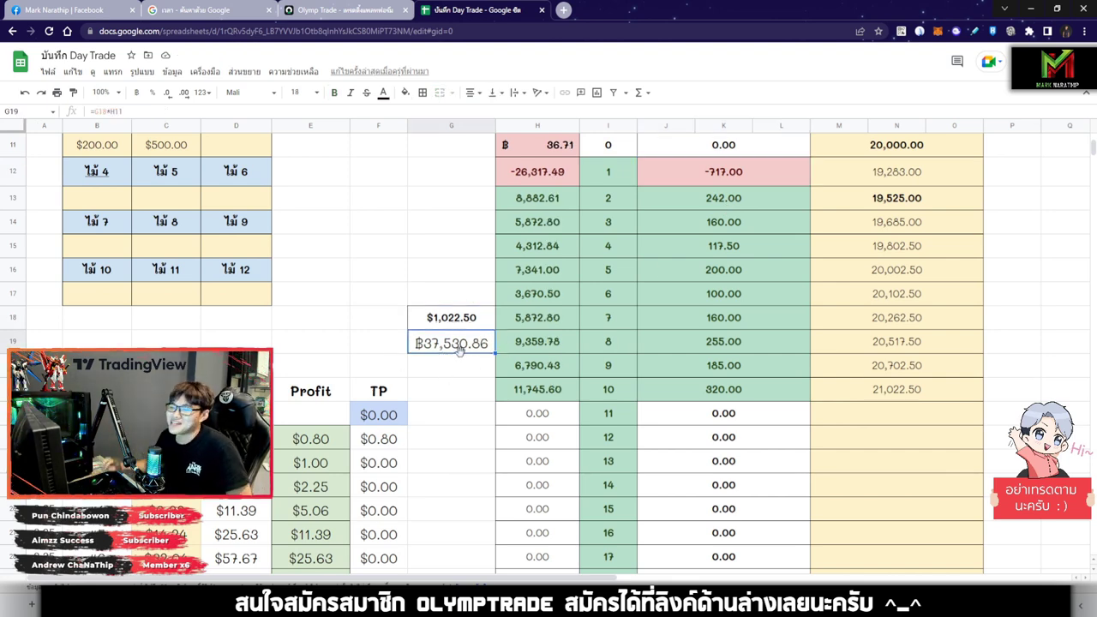
{"action": "scroll", "coordinate": [460, 351], "scroll_direction": "down", "scroll_amount": 1}
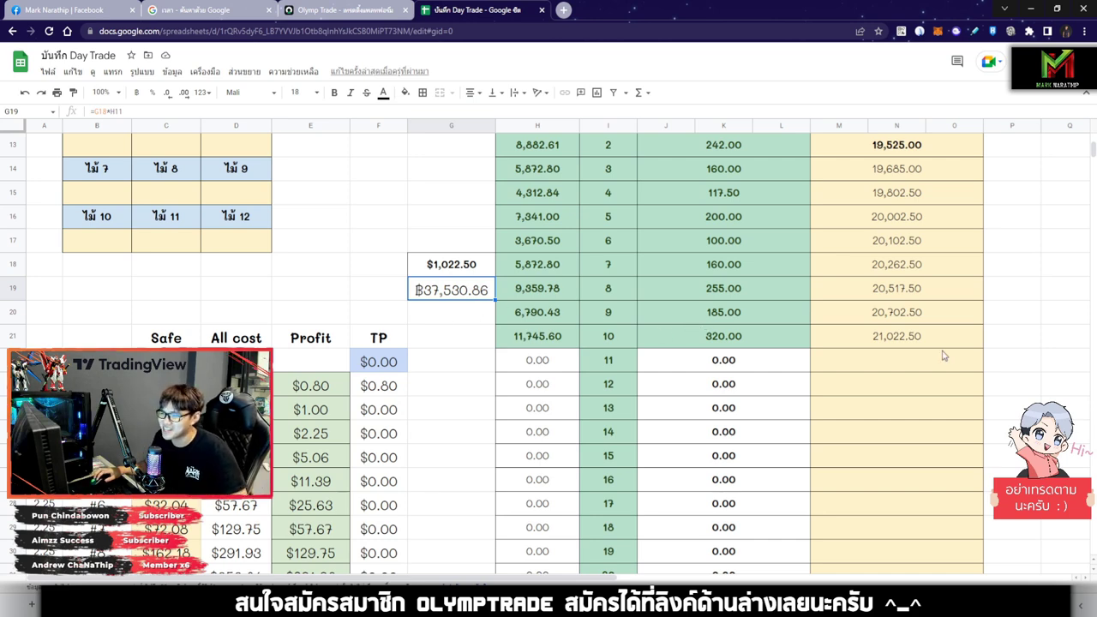
Step: Mark the starting low point of the profit chart's curve with a black arrow annotation
{"action": "scroll", "coordinate": [788, 364], "scroll_direction": "up", "scroll_amount": 5}
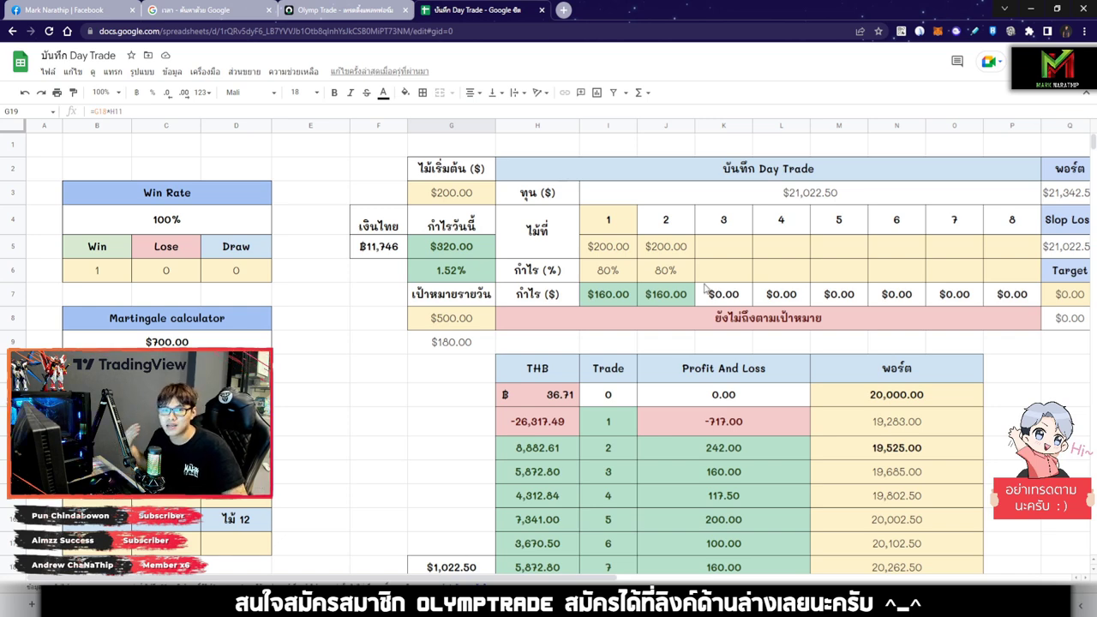
{"action": "scroll", "coordinate": [645, 274], "scroll_direction": "right", "scroll_amount": 6}
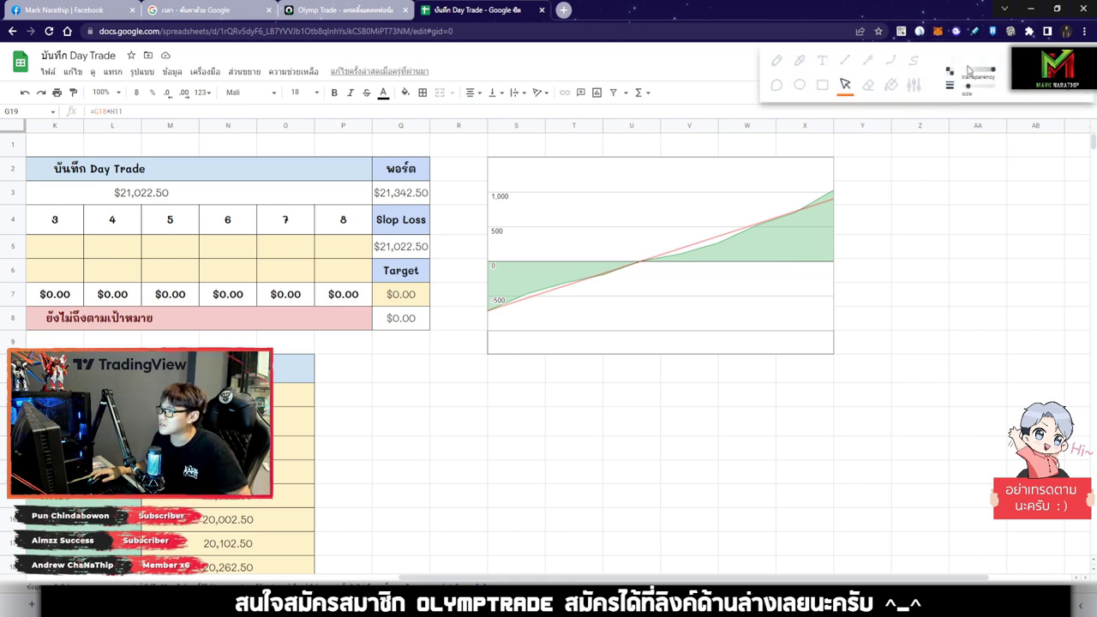
{"action": "left_click", "coordinate": [867, 60]}
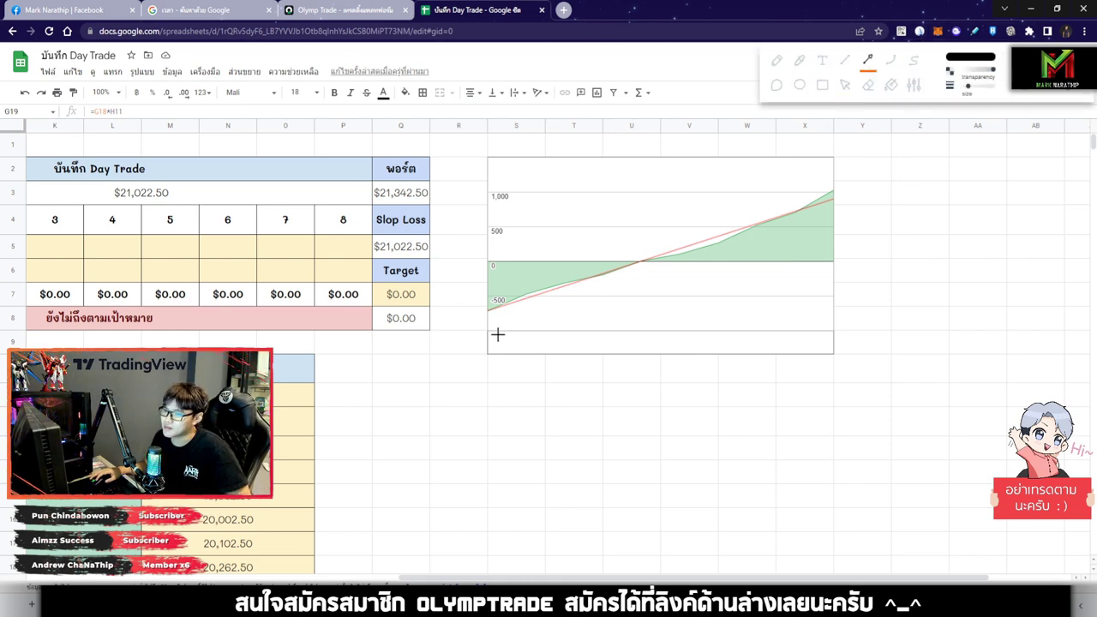
{"action": "left_click", "coordinate": [845, 84]}
{"action": "left_click", "coordinate": [492, 320]}
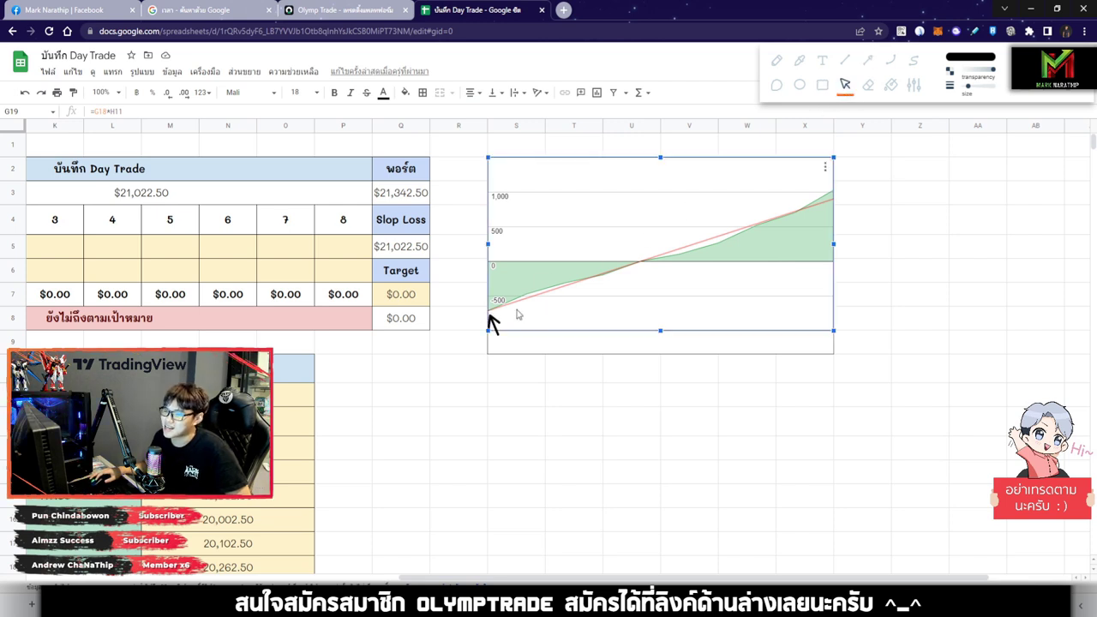
{"action": "mouse_move", "coordinate": [492, 321]}
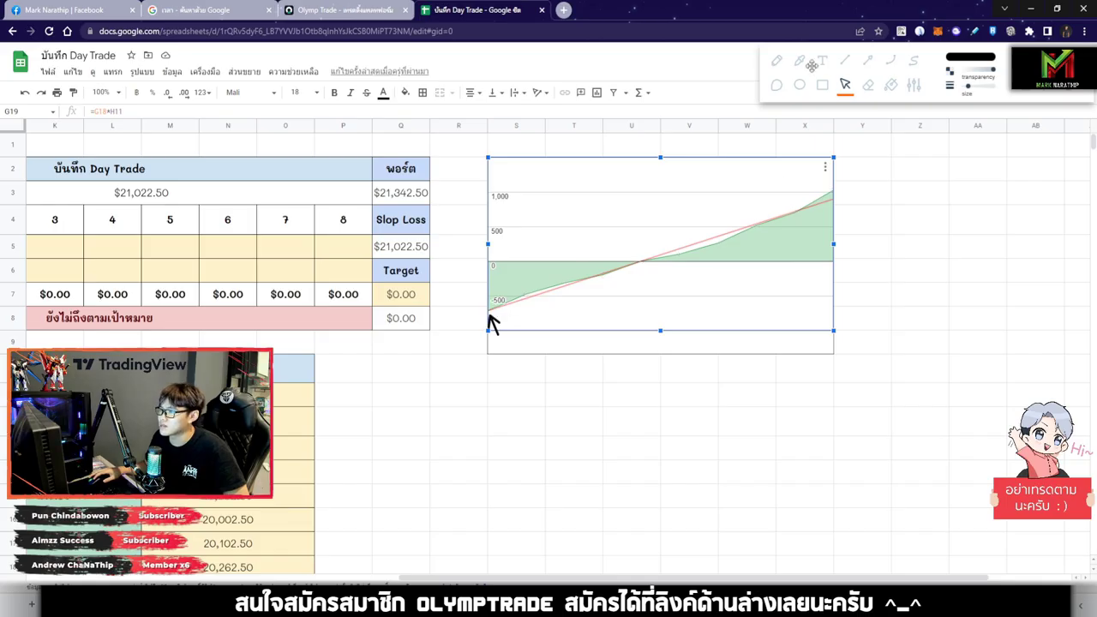
Step: Draw a black arrow along the profit chart's trend from its starting low to its final peak, and clear the annotations
{"action": "left_click", "coordinate": [867, 62]}
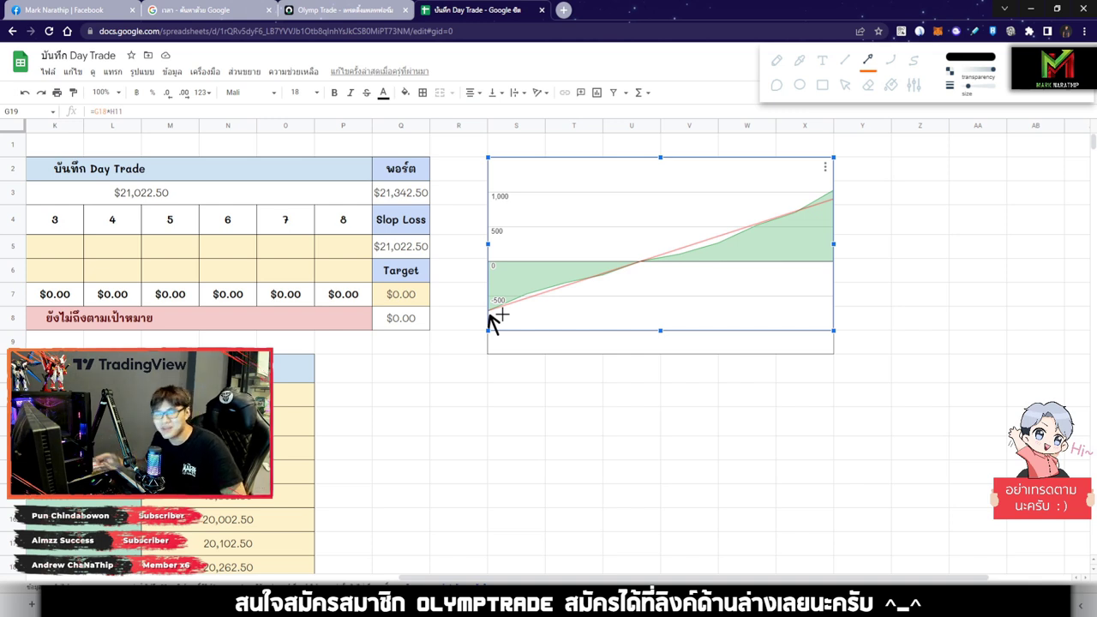
{"action": "left_click_drag", "start_coordinate": [492, 312], "coordinate": [836, 196]}
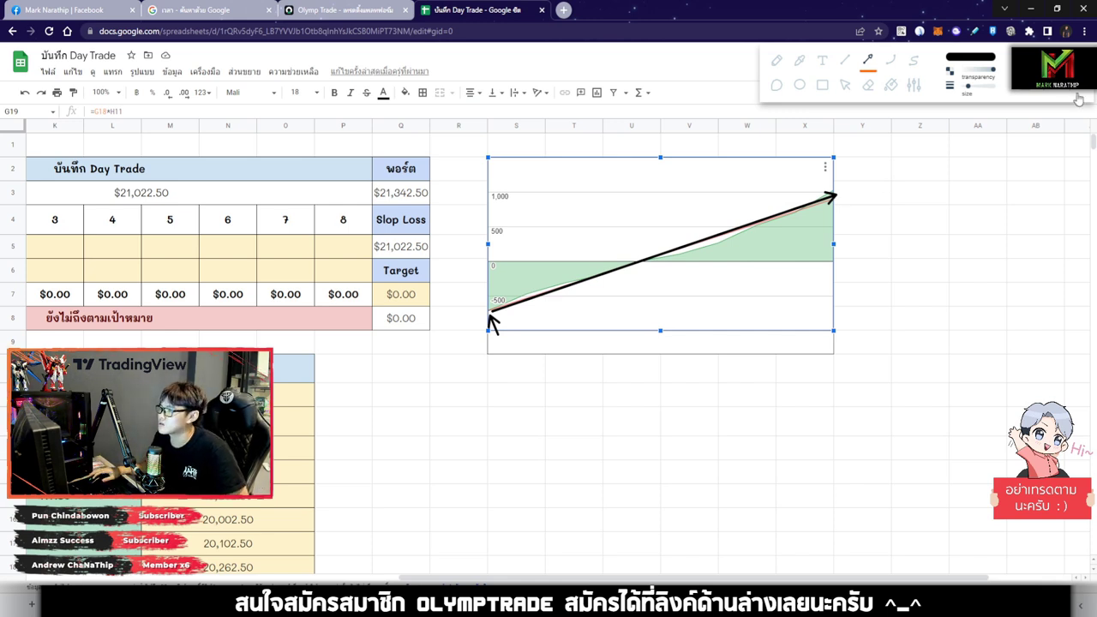
{"action": "left_click", "coordinate": [846, 84]}
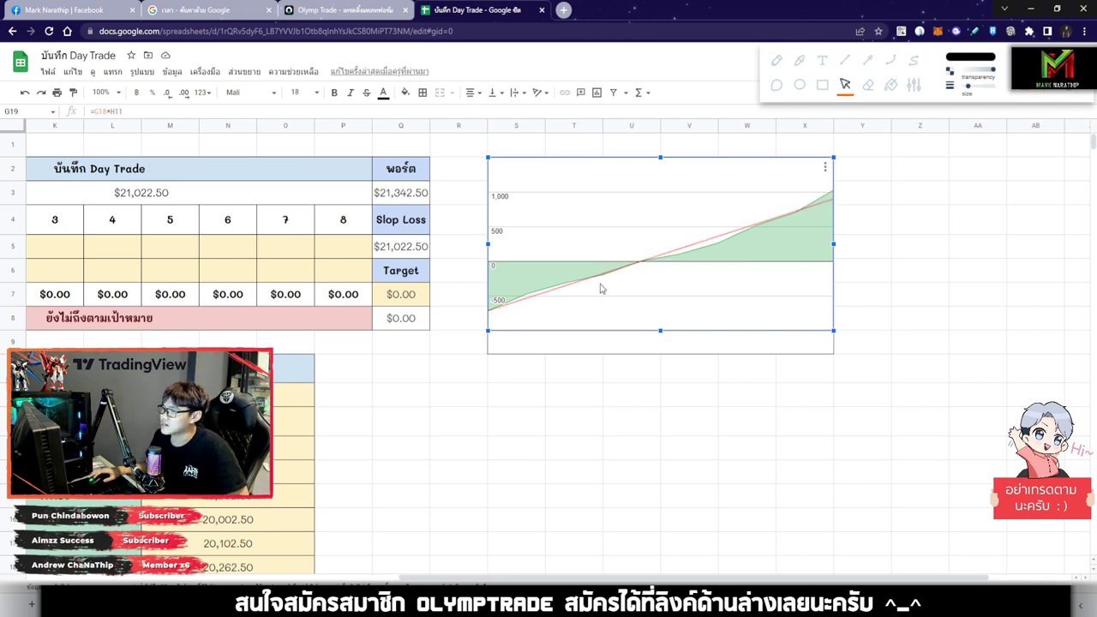
{"action": "mouse_move", "coordinate": [834, 196]}
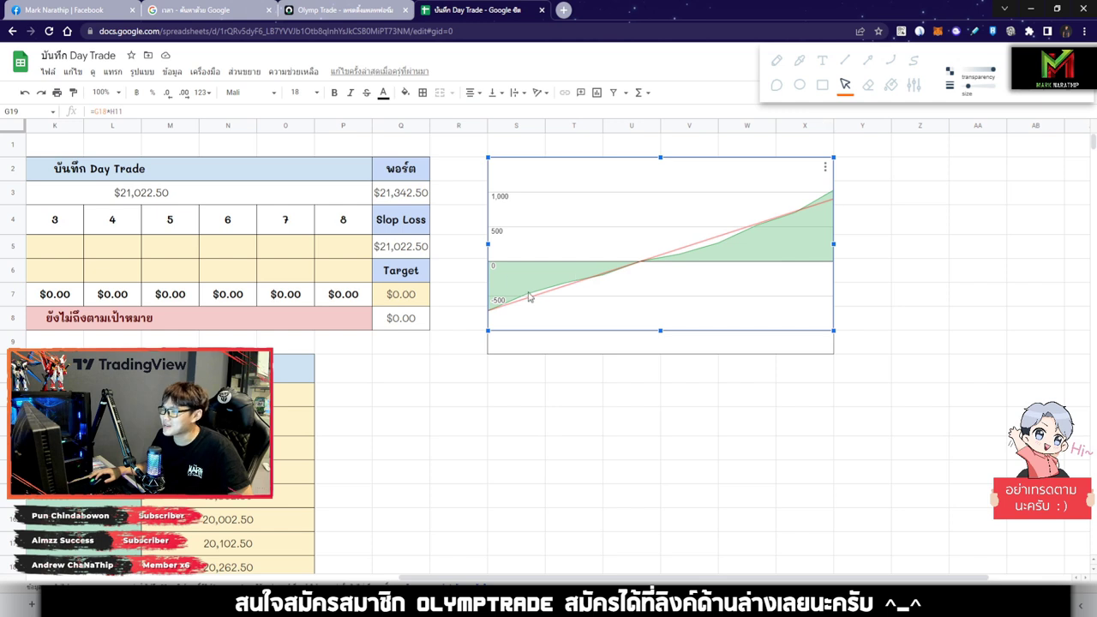
{"action": "key", "text": "Escape"}
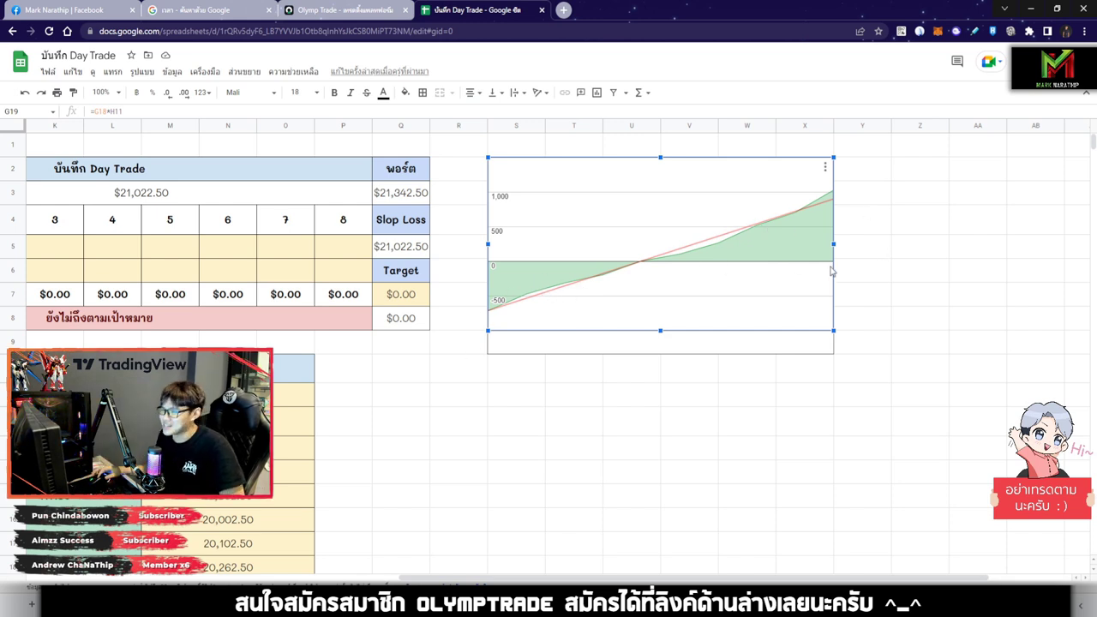
Step: Return to the day-trade table, select the profit percentage cell of trade 4, and switch to the Olymp Trade platform
{"action": "left_click_drag", "start_coordinate": [716, 580], "coordinate": [415, 580]}
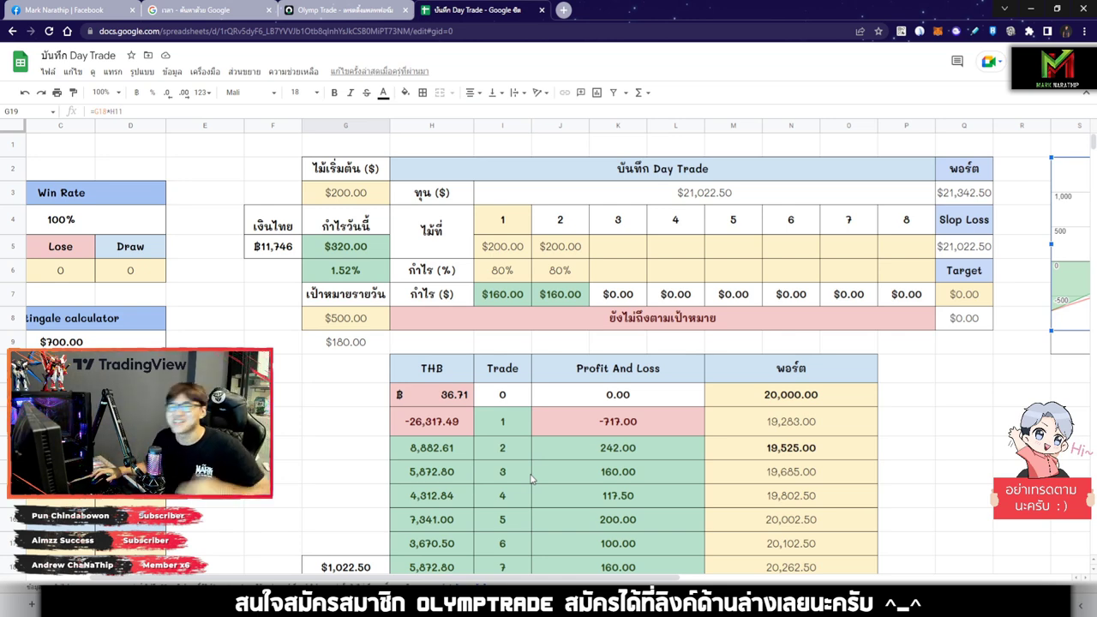
{"action": "left_click", "coordinate": [624, 273]}
{"action": "left_click", "coordinate": [666, 279]}
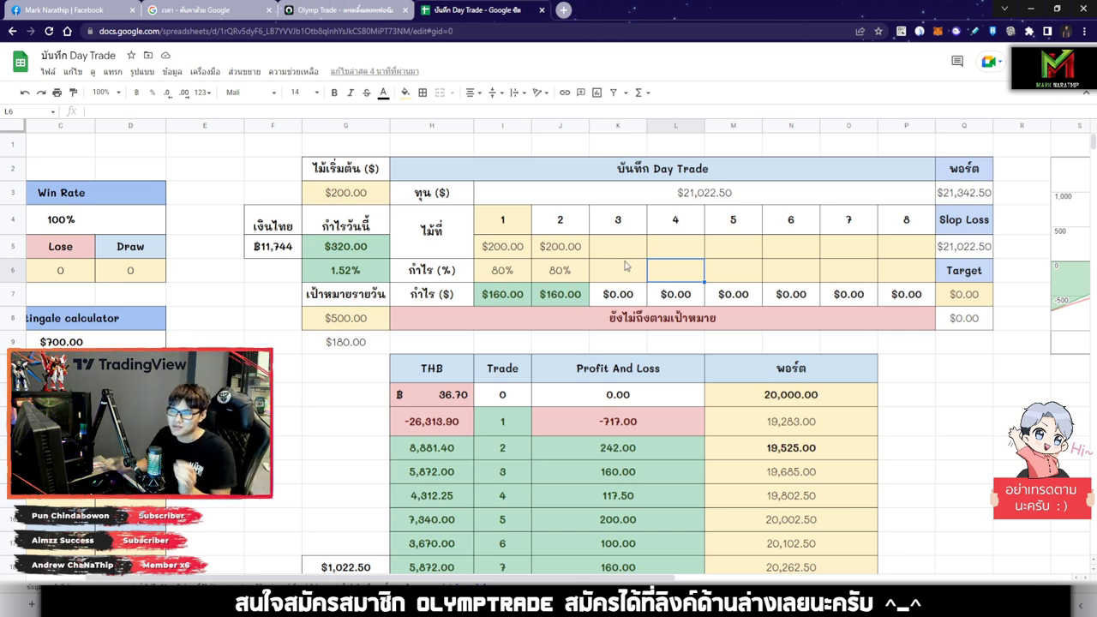
{"action": "key", "text": "ctrl+shift+Tab"}
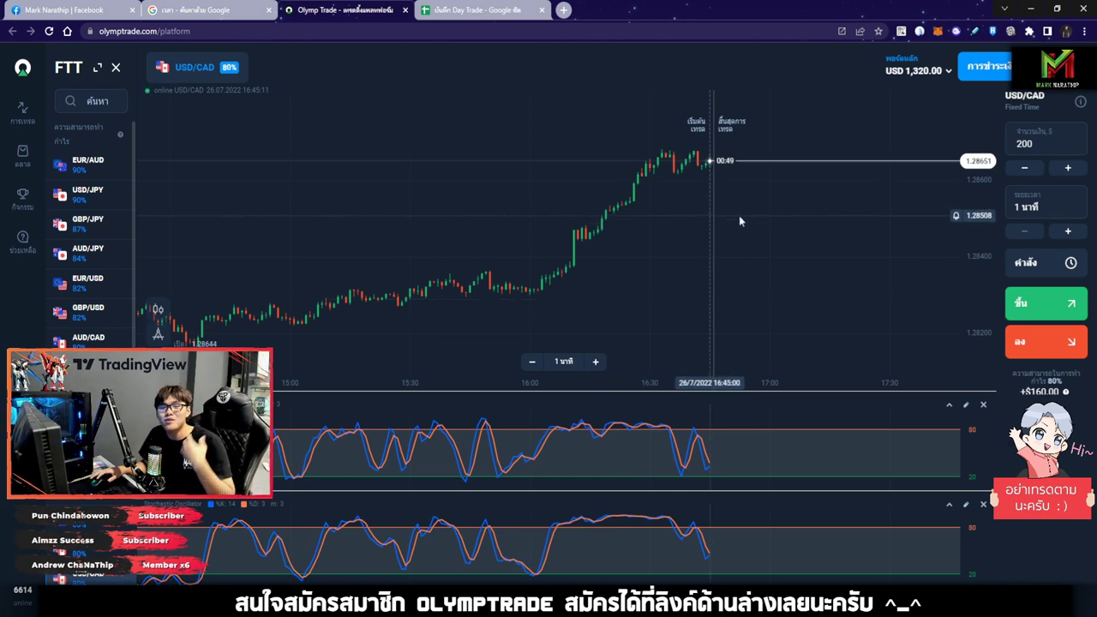